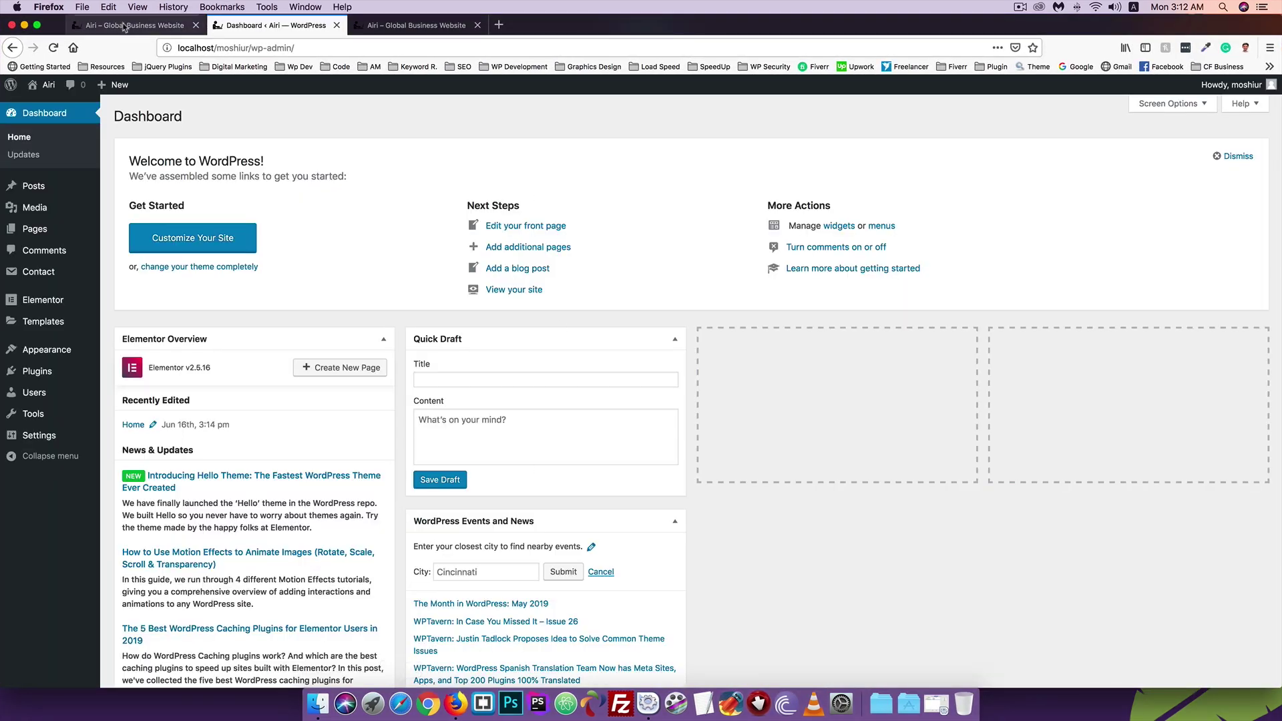
Reload the live Airi reference site and examine how its hero section and following content animate in
click(124, 27)
scroll(339, 237, down, 5)
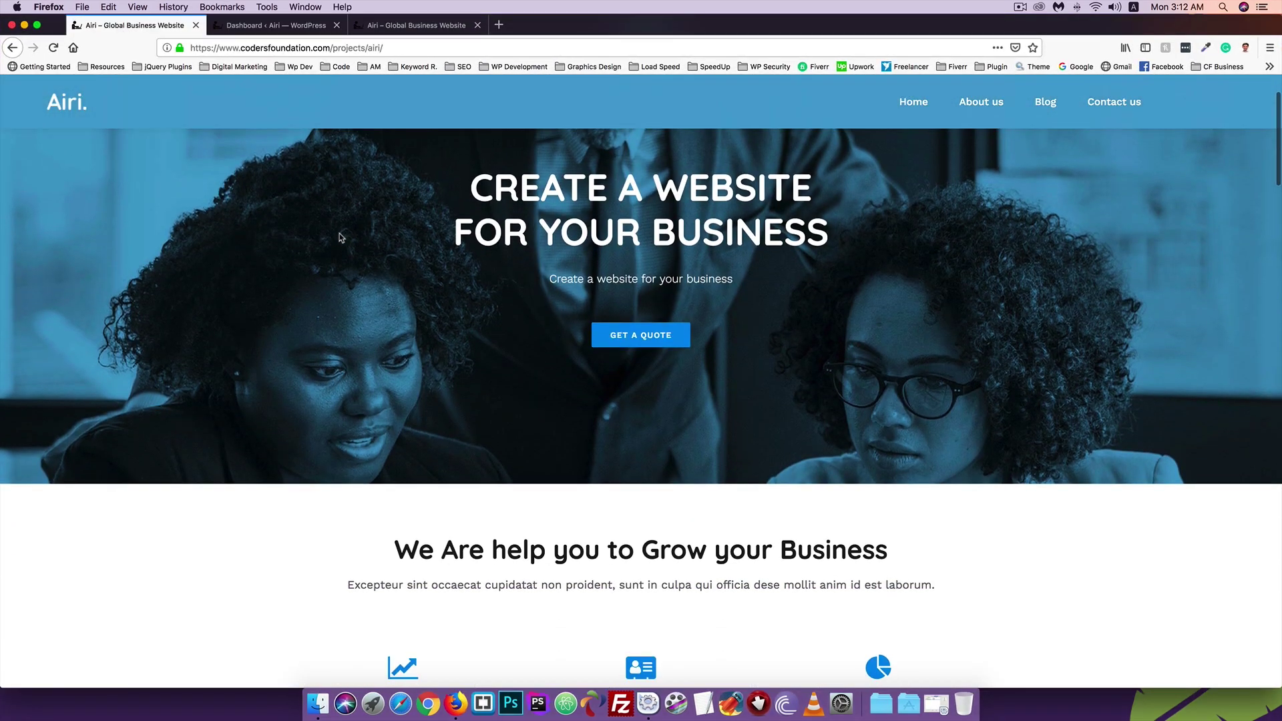
scroll(339, 234, up, 6)
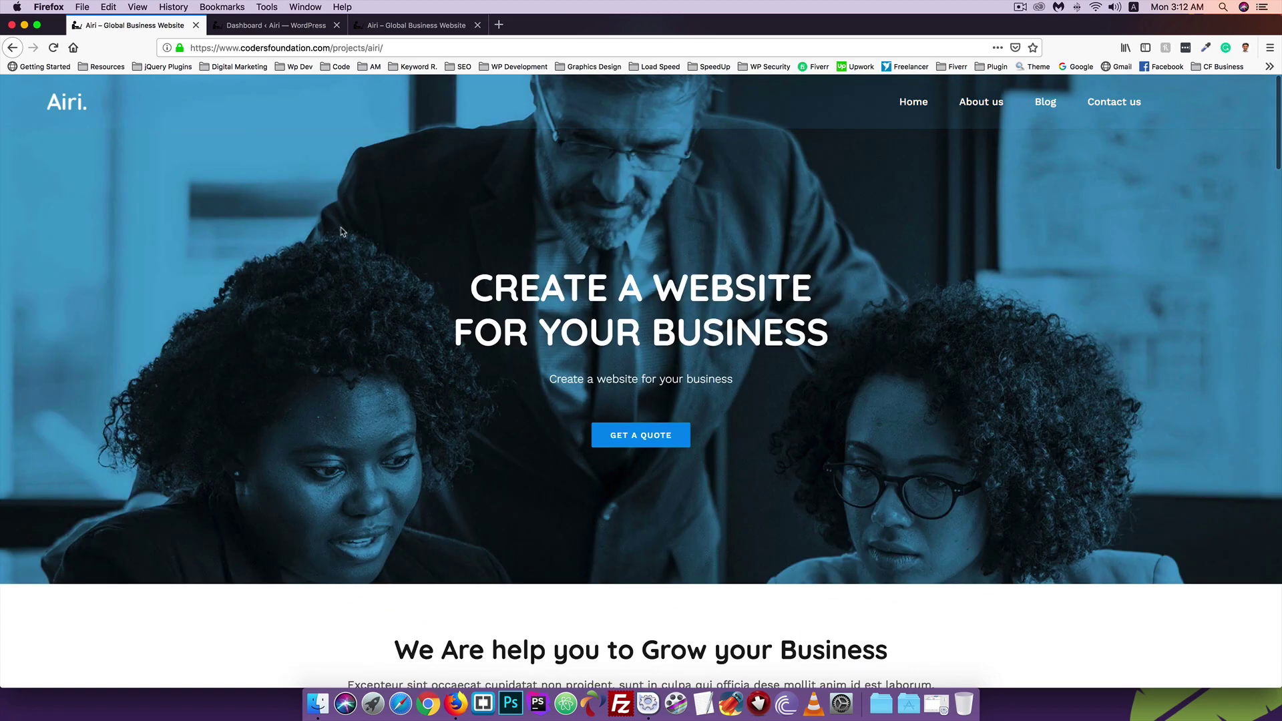
click(53, 48)
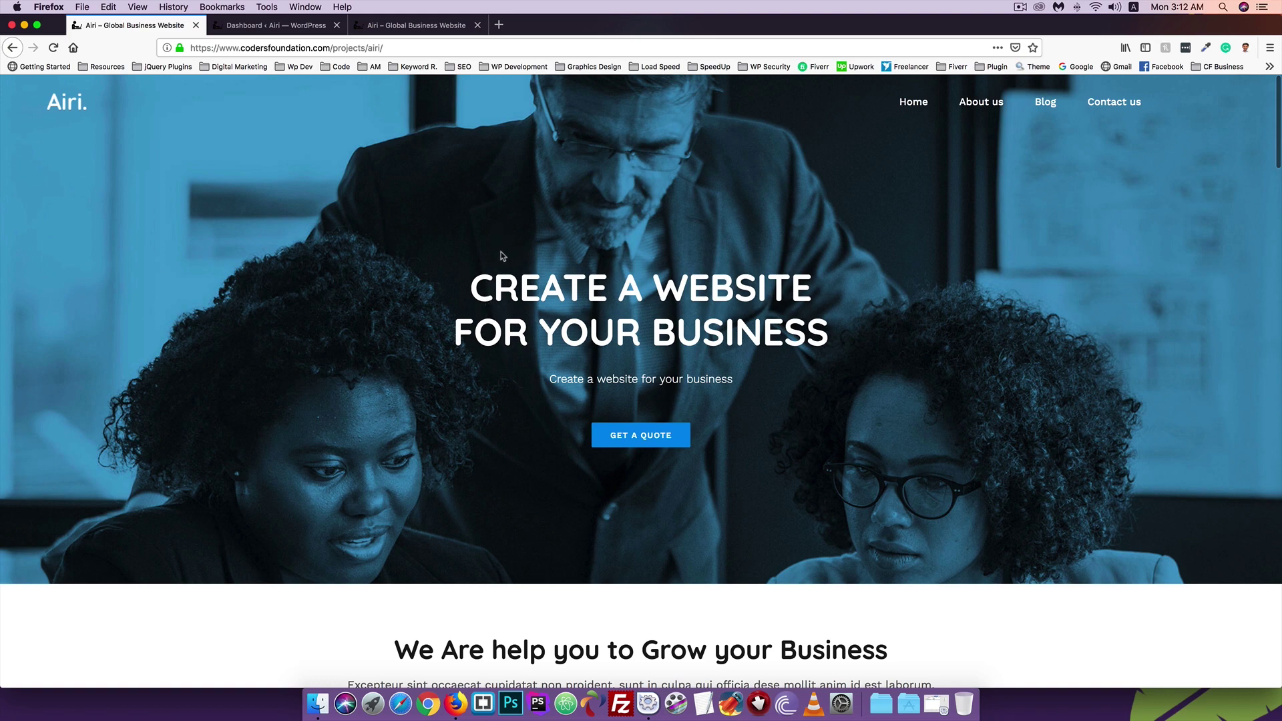
scroll(420, 269, down, 10)
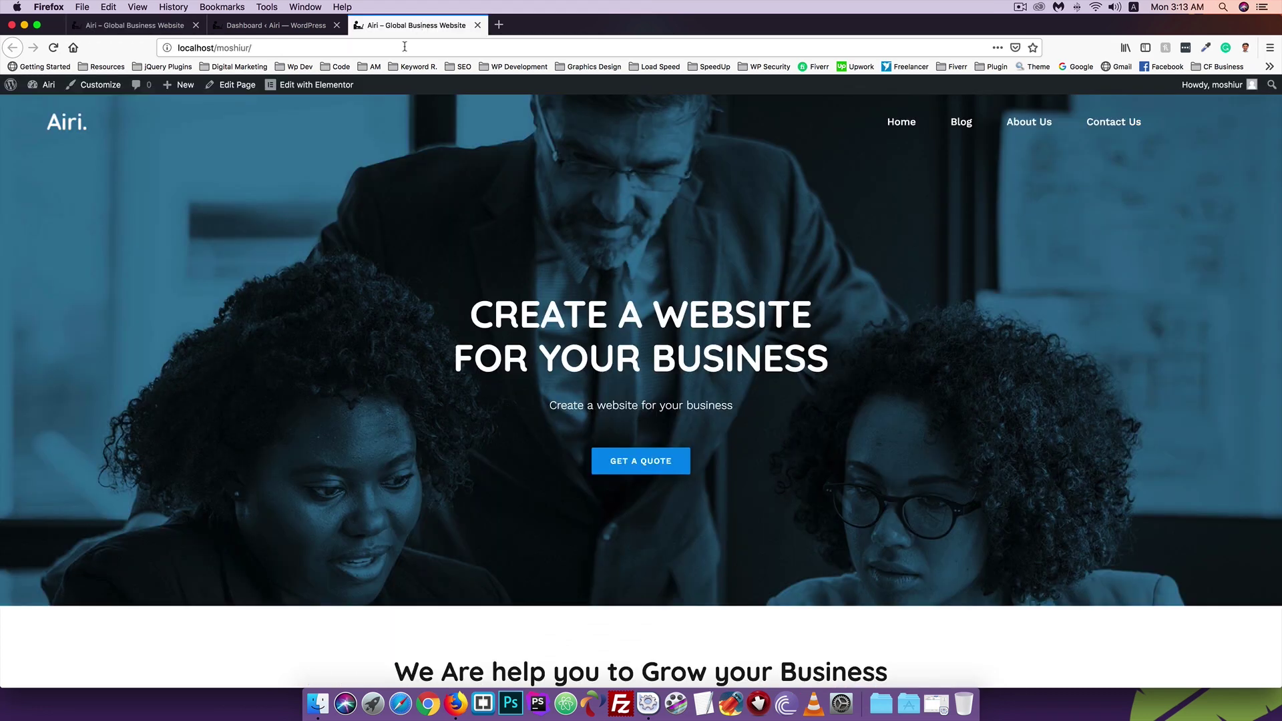
Open the local Airi homepage for editing with Elementor in a new tab, and place that tab right after the dashboard's
click(426, 26)
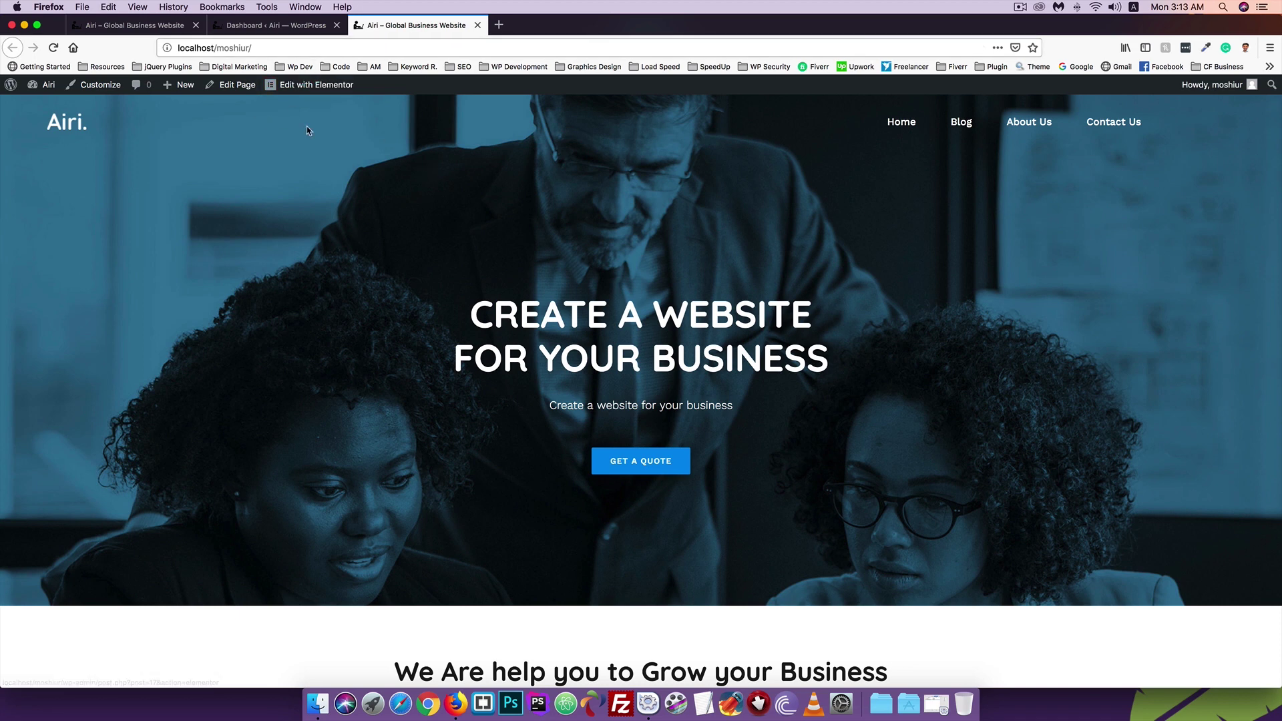
right_click(304, 89)
click(319, 94)
click(566, 31)
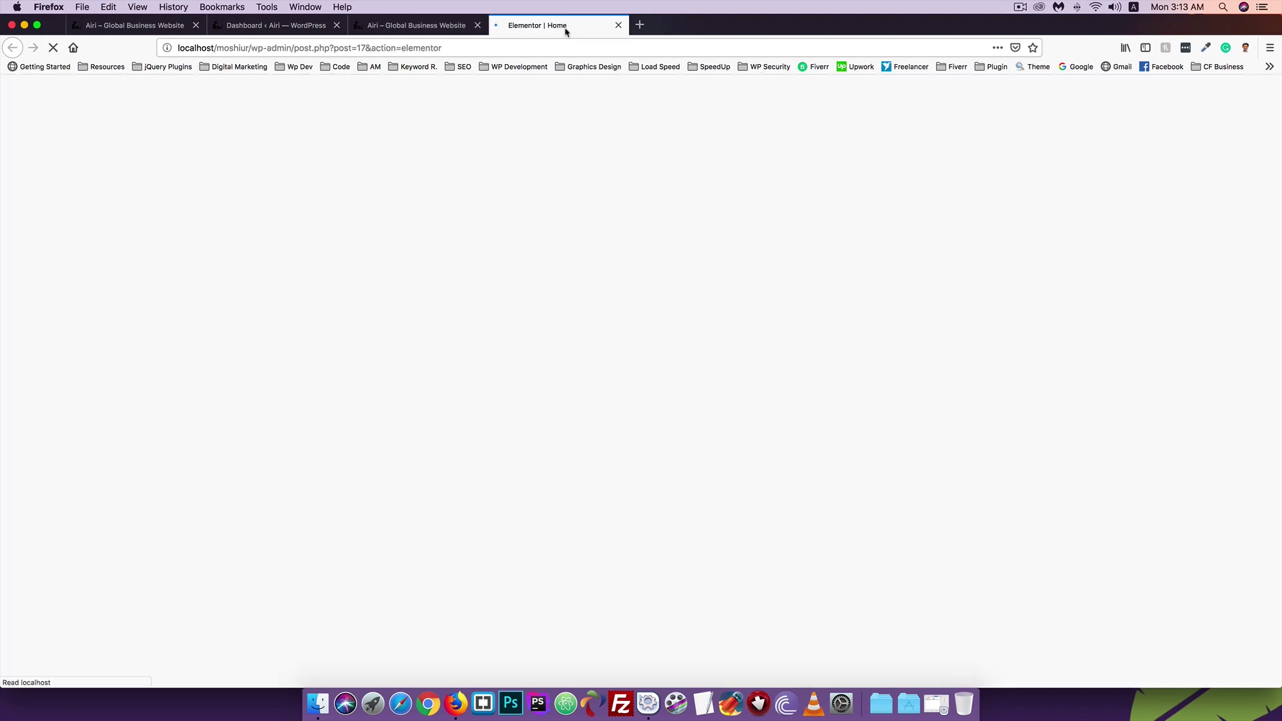
drag(566, 31, 396, 29)
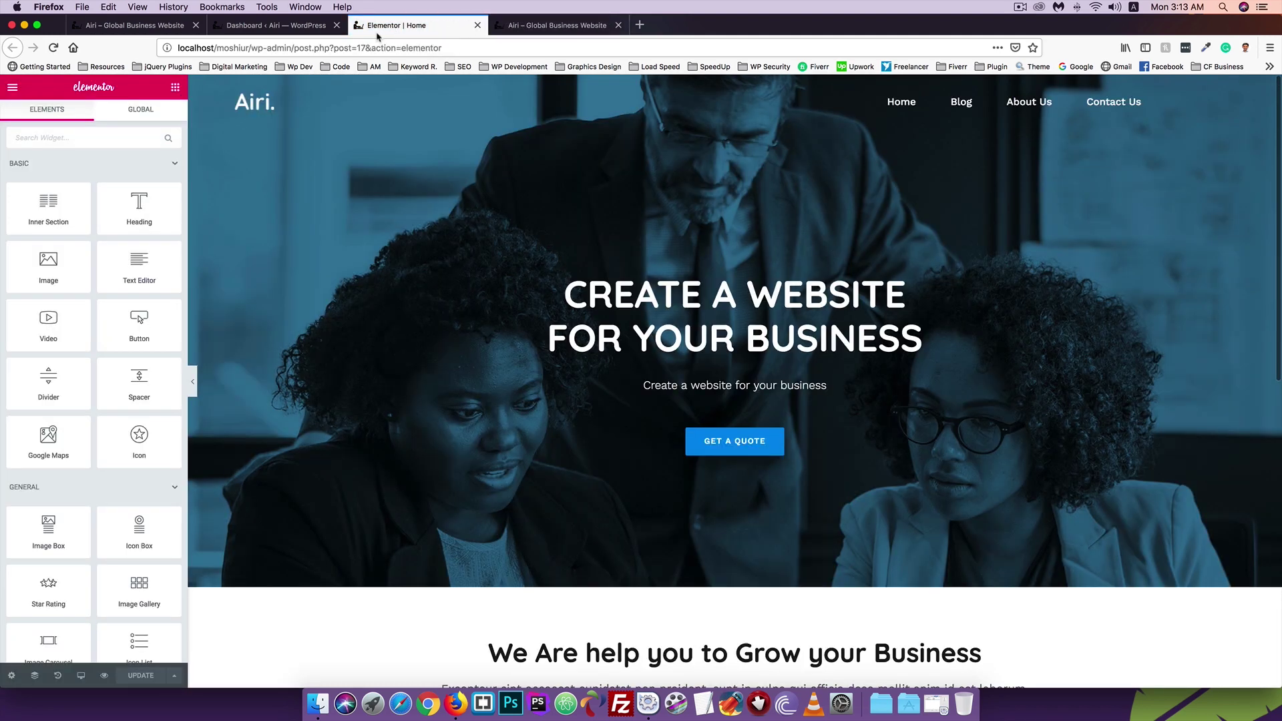
Set the entrance animation of the hero's main heading to Fade In Up
scroll(536, 256, down, 2)
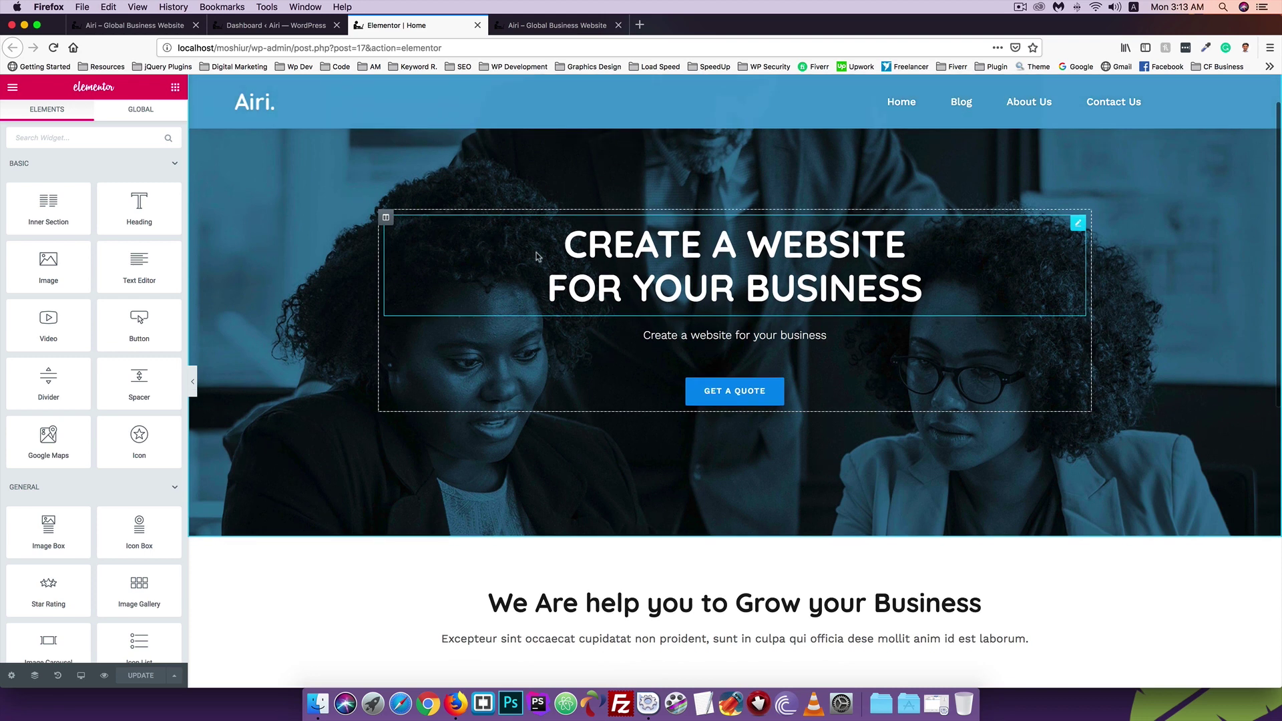
right_click(658, 233)
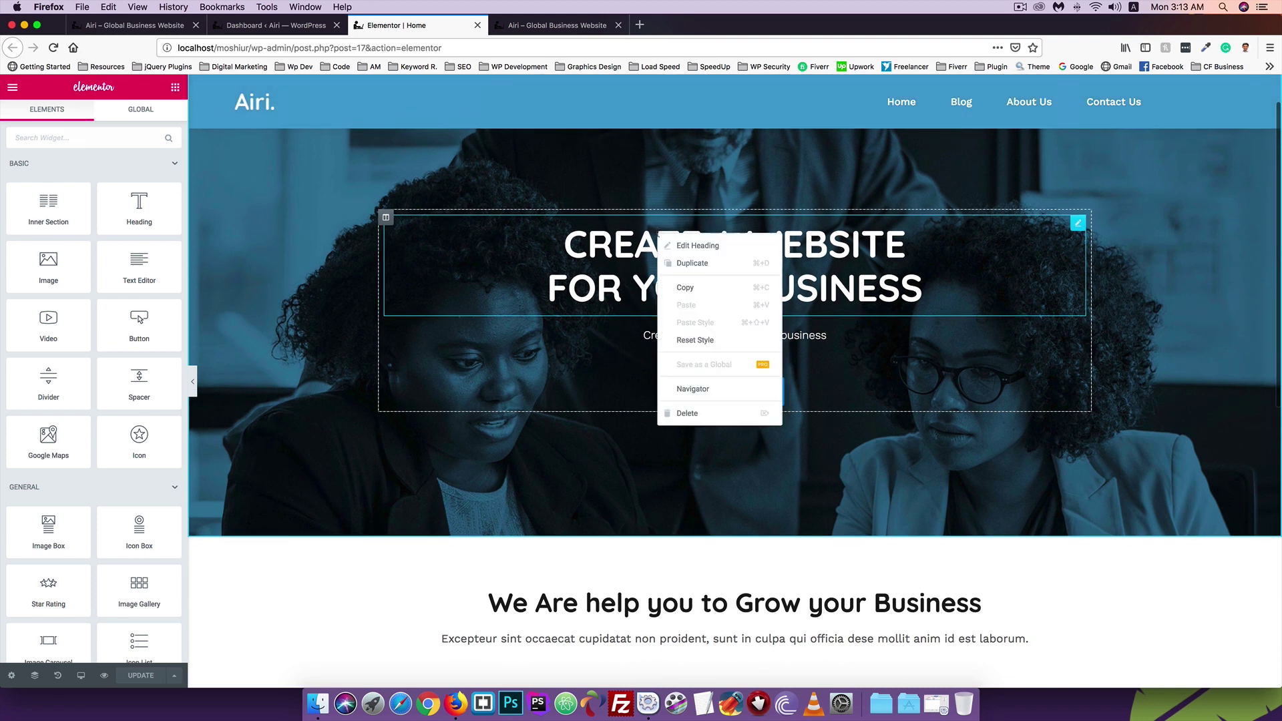
click(693, 246)
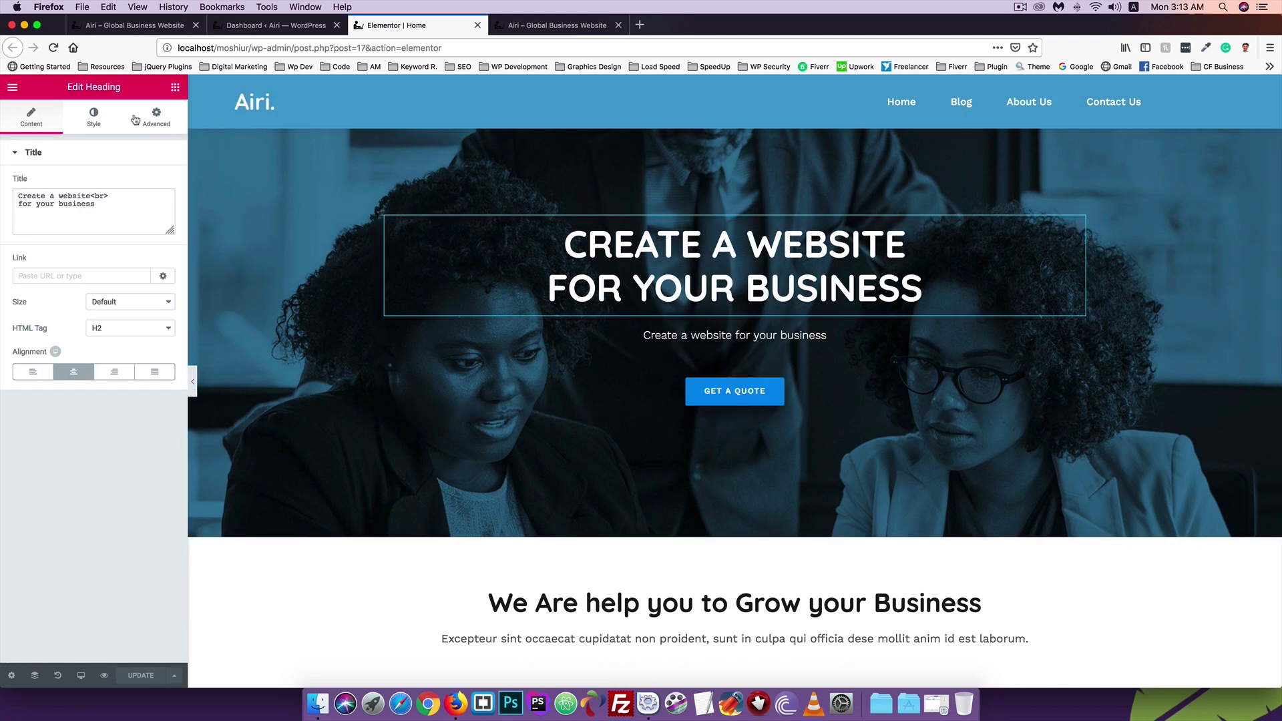
click(155, 119)
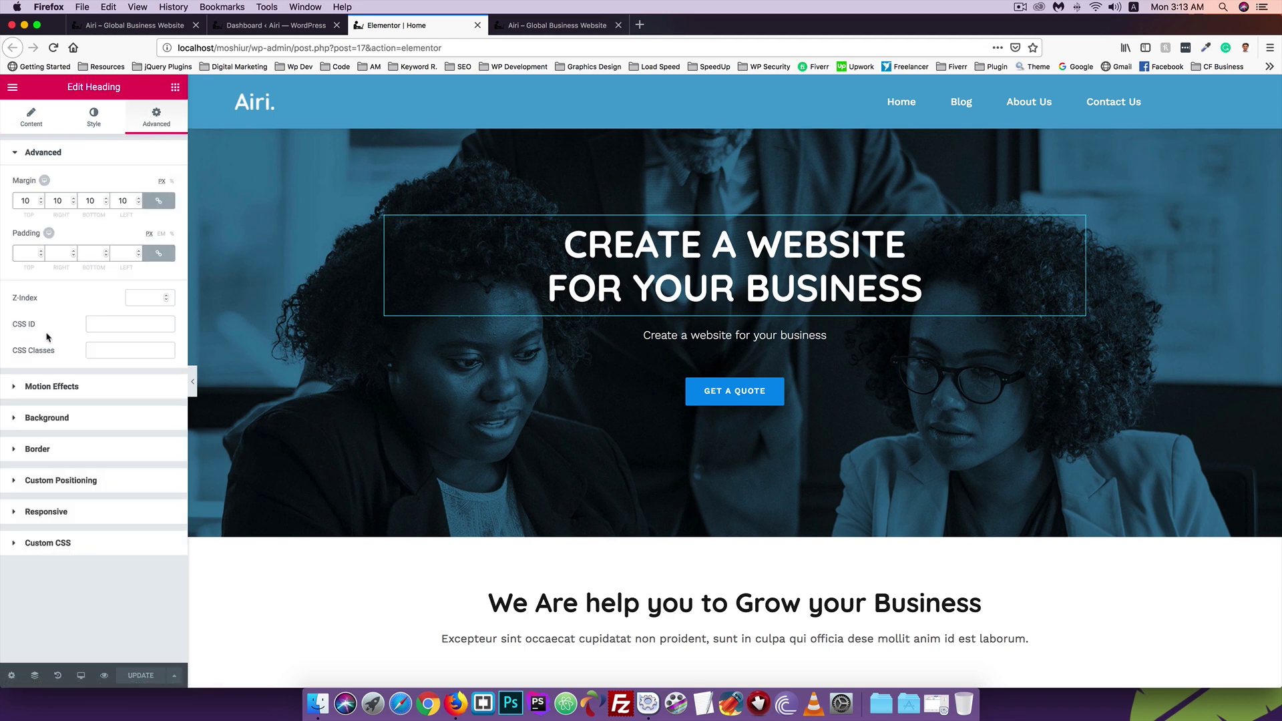
click(55, 392)
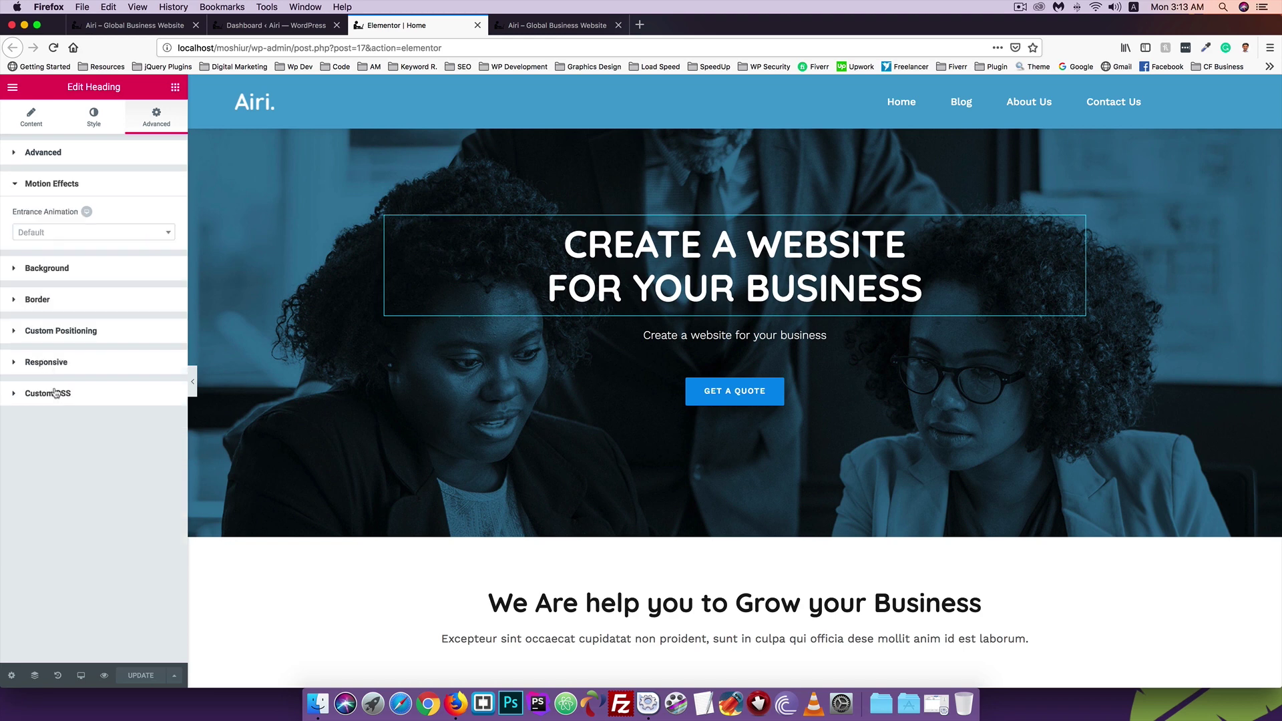
click(44, 230)
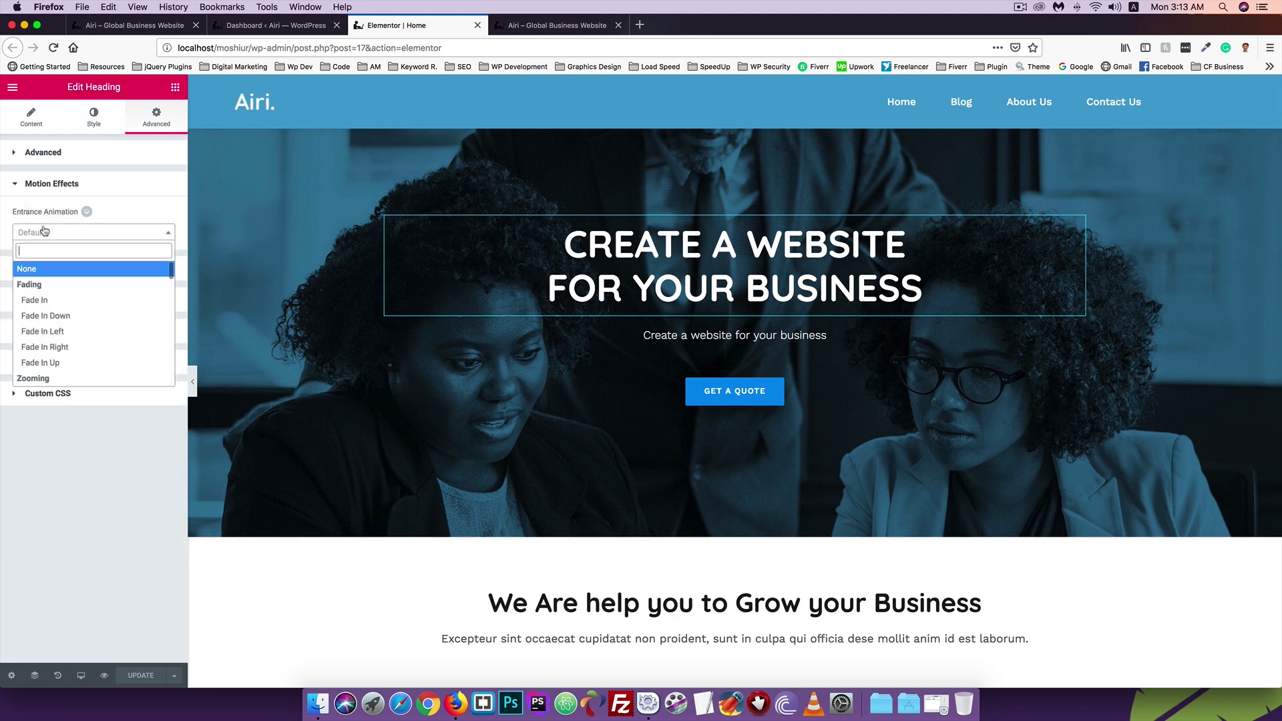
scroll(60, 299, down, 1)
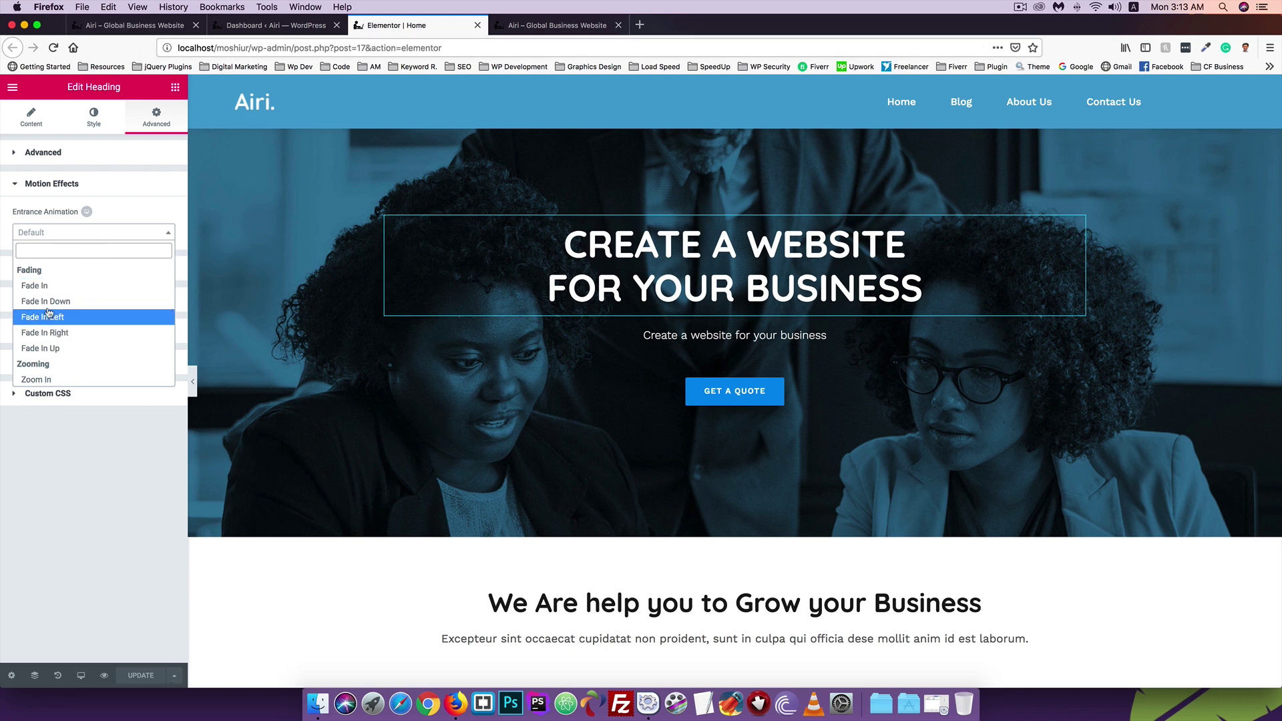
click(43, 348)
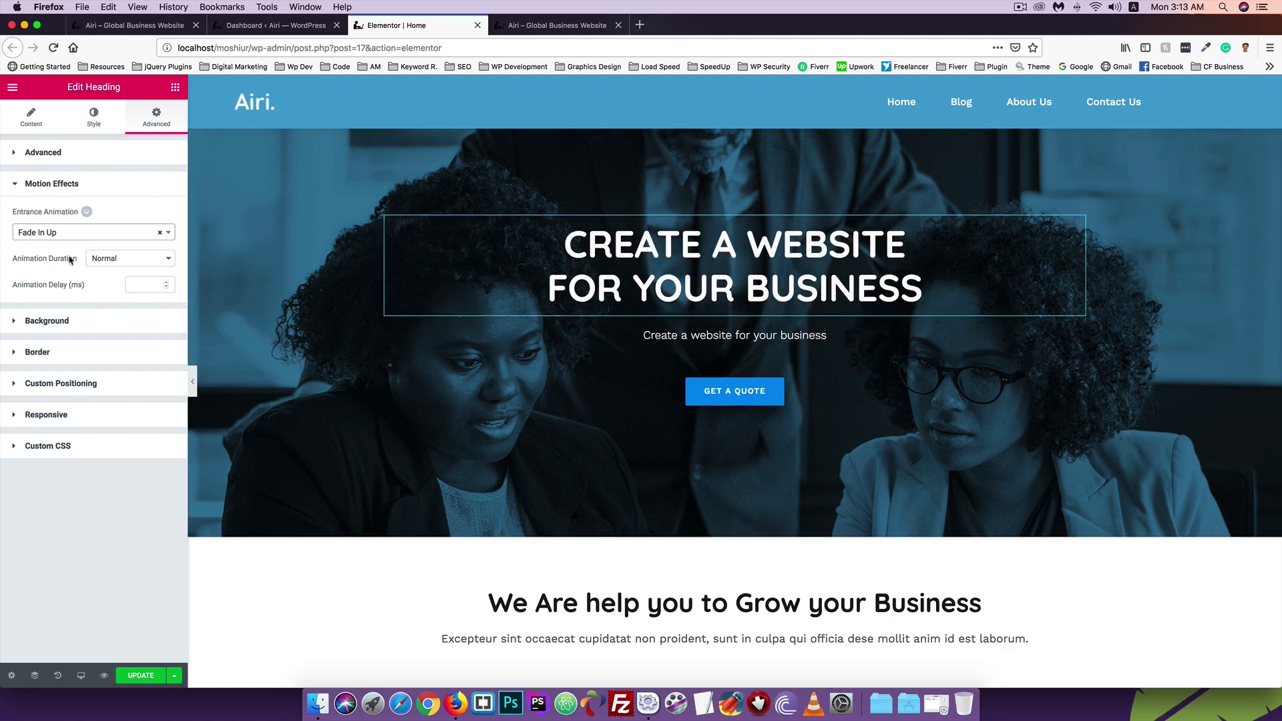
Try the Fast animation duration on the hero's main heading and set it back to Normal
click(115, 262)
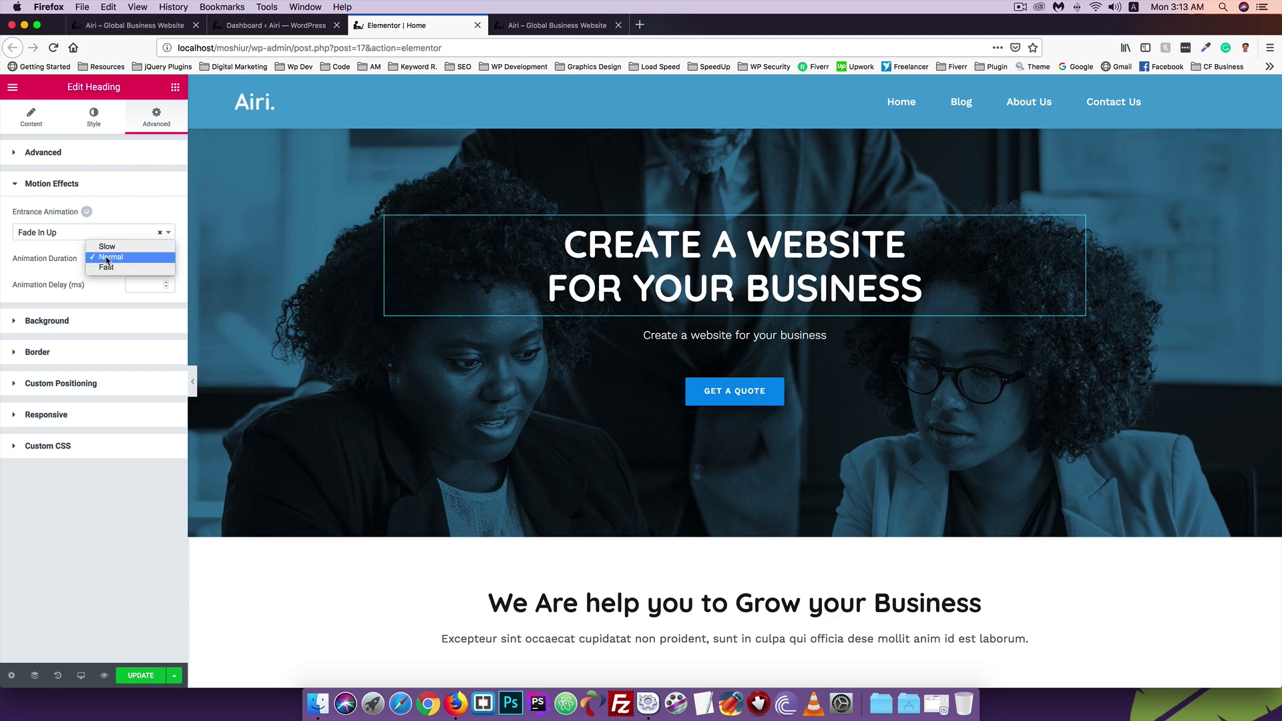
click(107, 267)
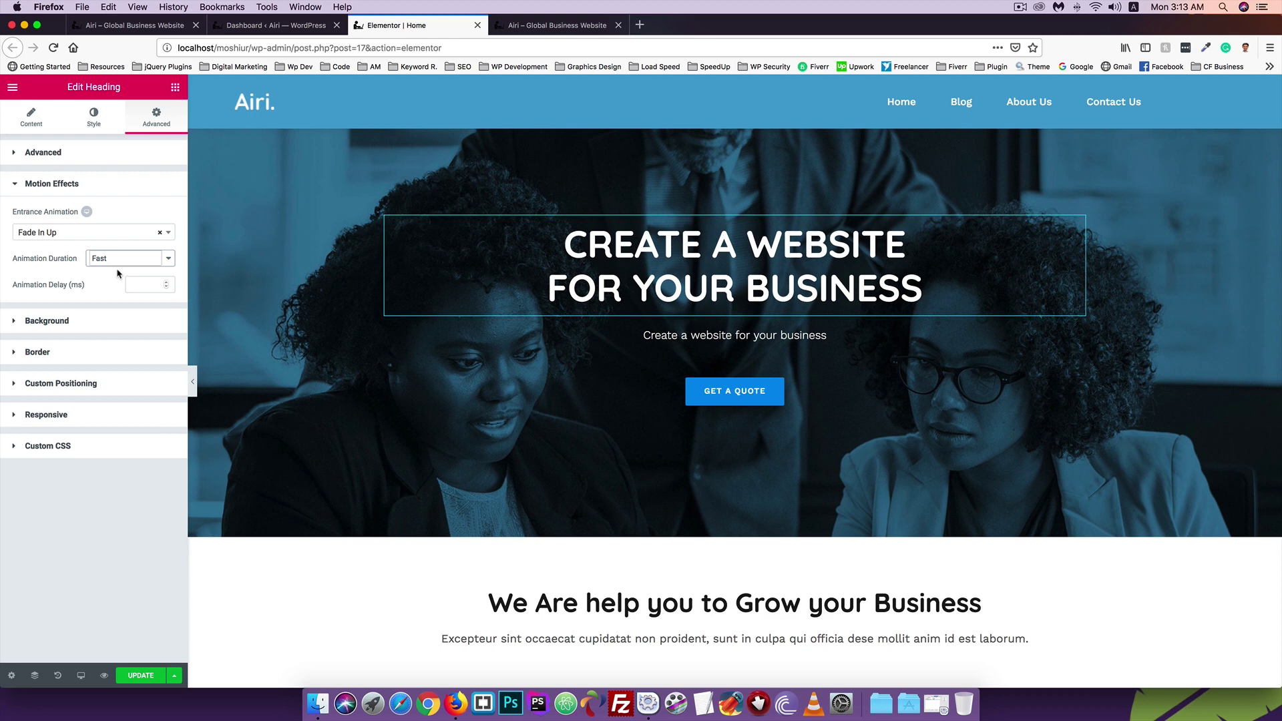
click(104, 263)
click(105, 247)
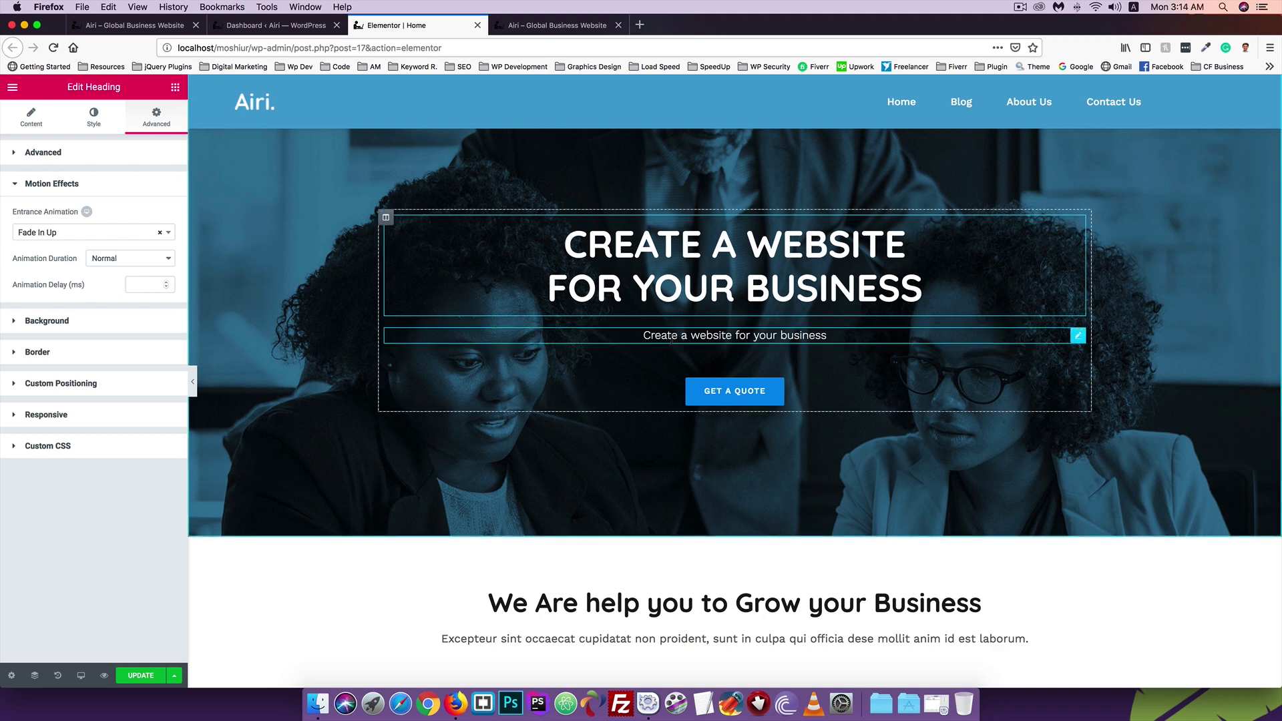
Set the entrance animation of the "Create a website for your business" subheading below the main heading to Fade In Up
click(827, 335)
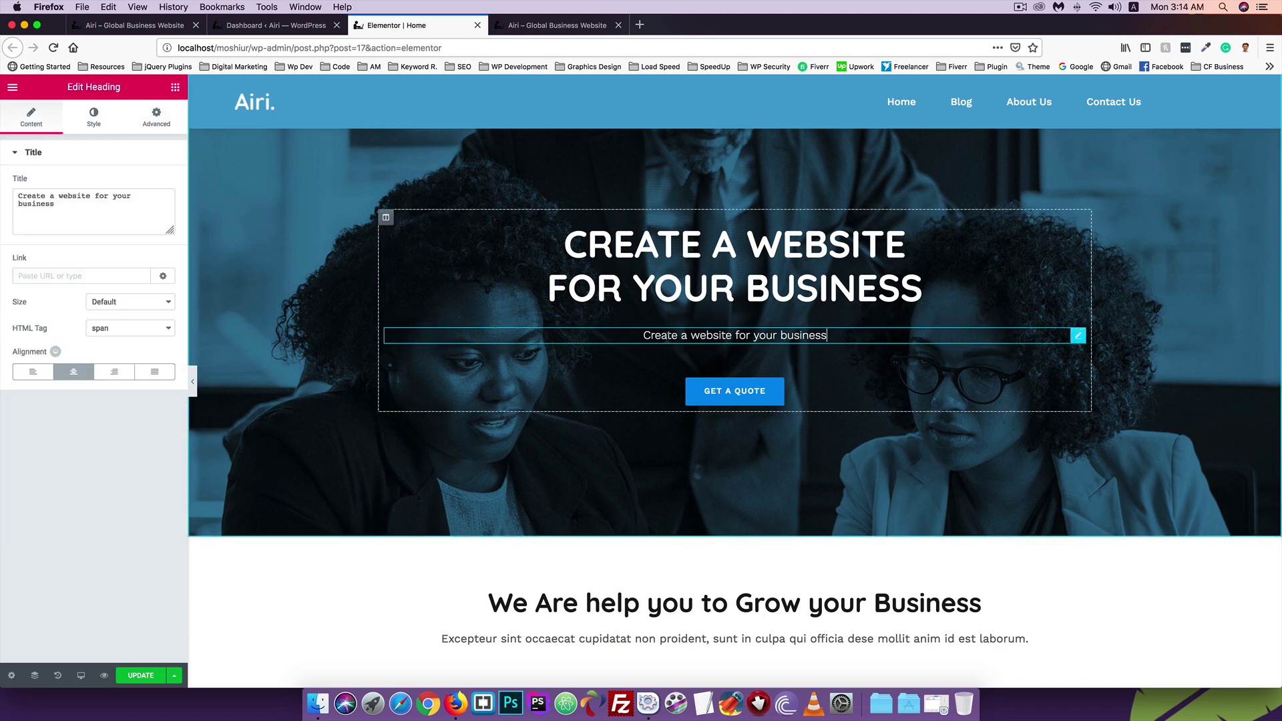
right_click(658, 335)
click(687, 348)
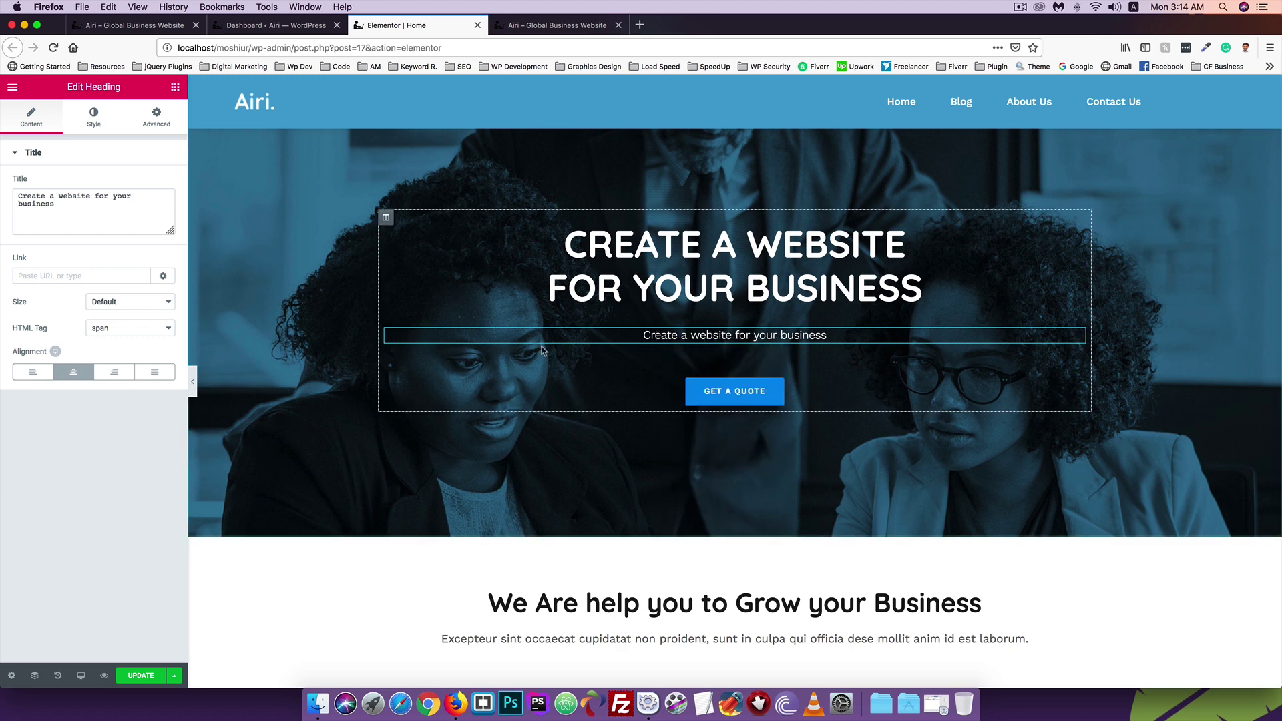
click(159, 113)
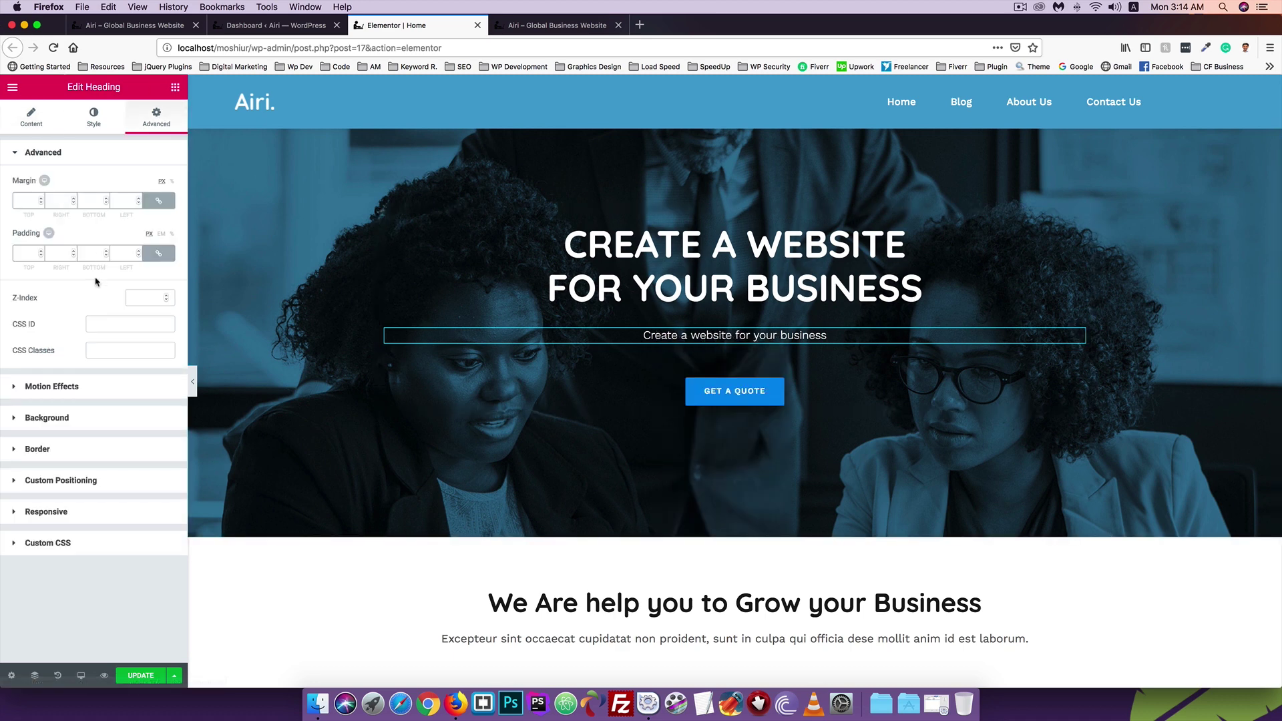
click(55, 393)
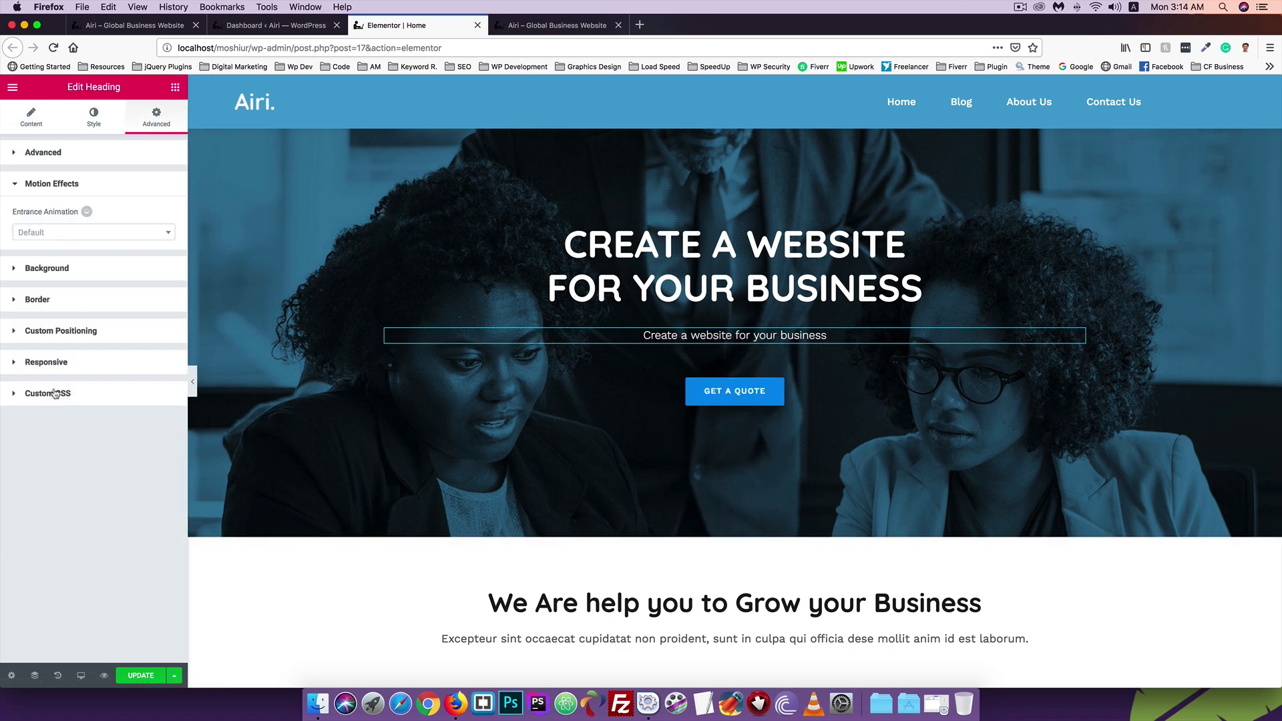
click(59, 240)
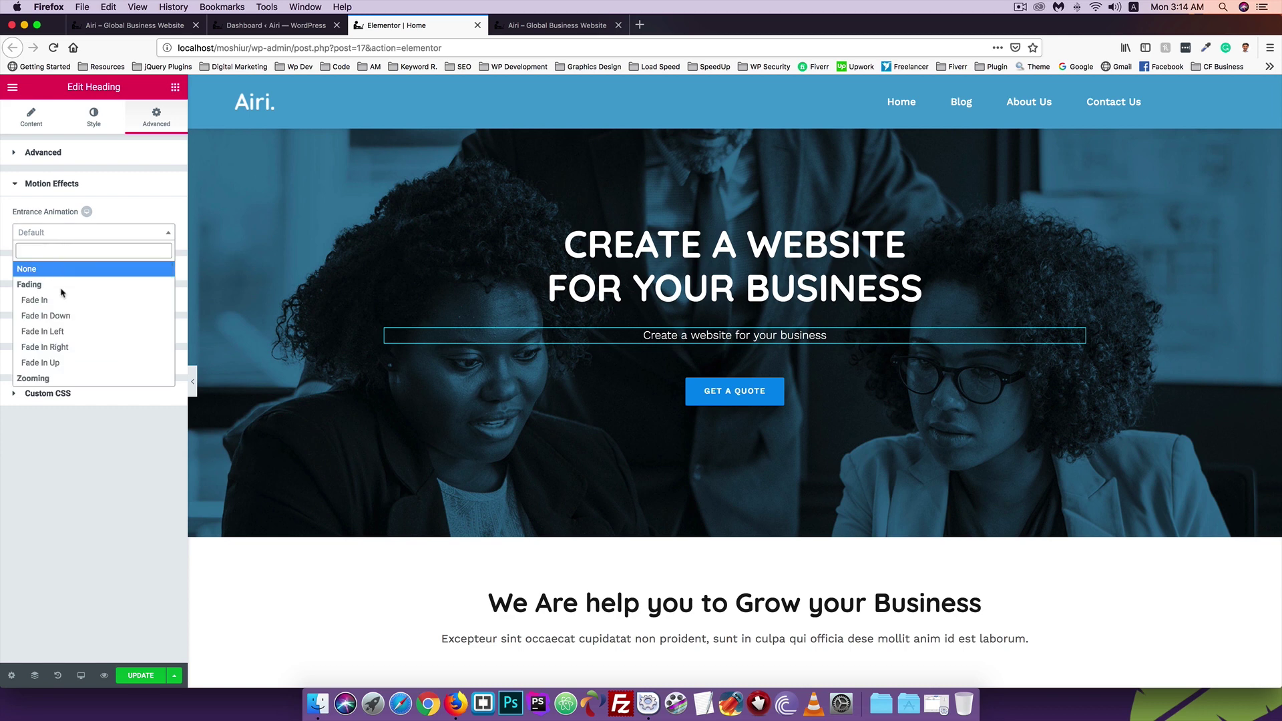
click(53, 363)
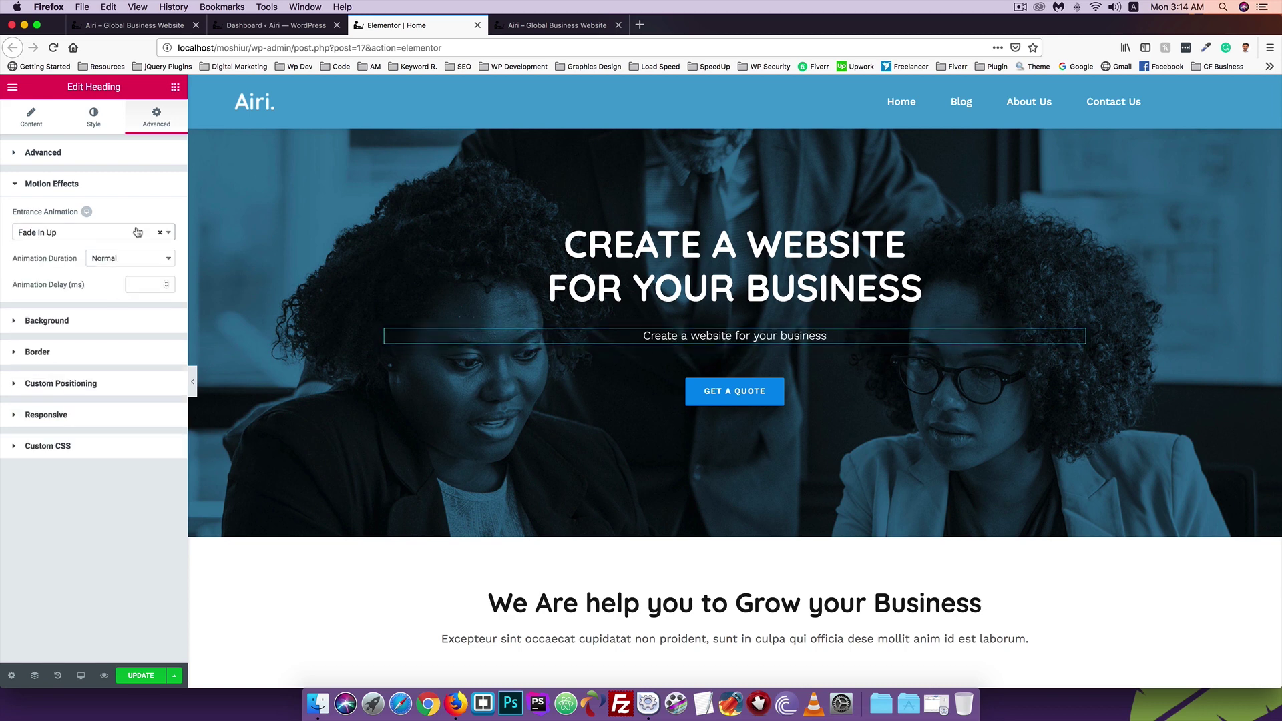
Give the Get a Quote button a Fade In Up entrance animation with a 300 ms delay, and update the page
right_click(701, 396)
click(736, 406)
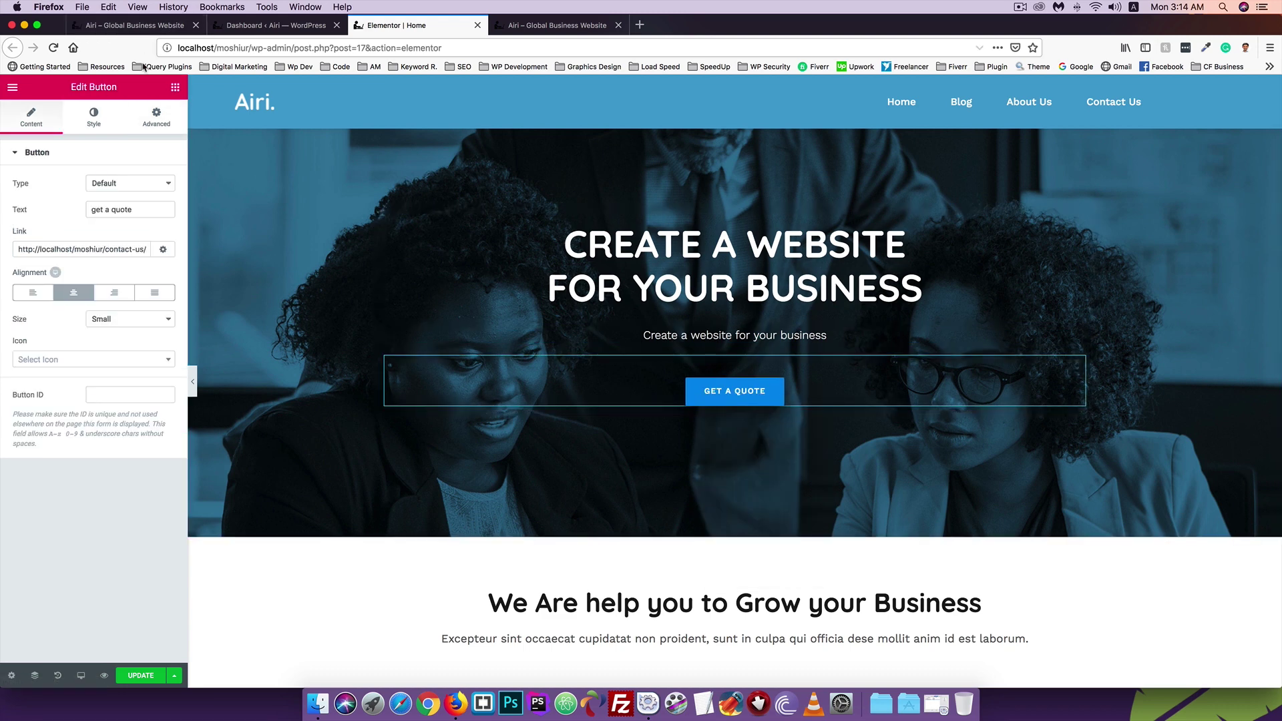
click(156, 116)
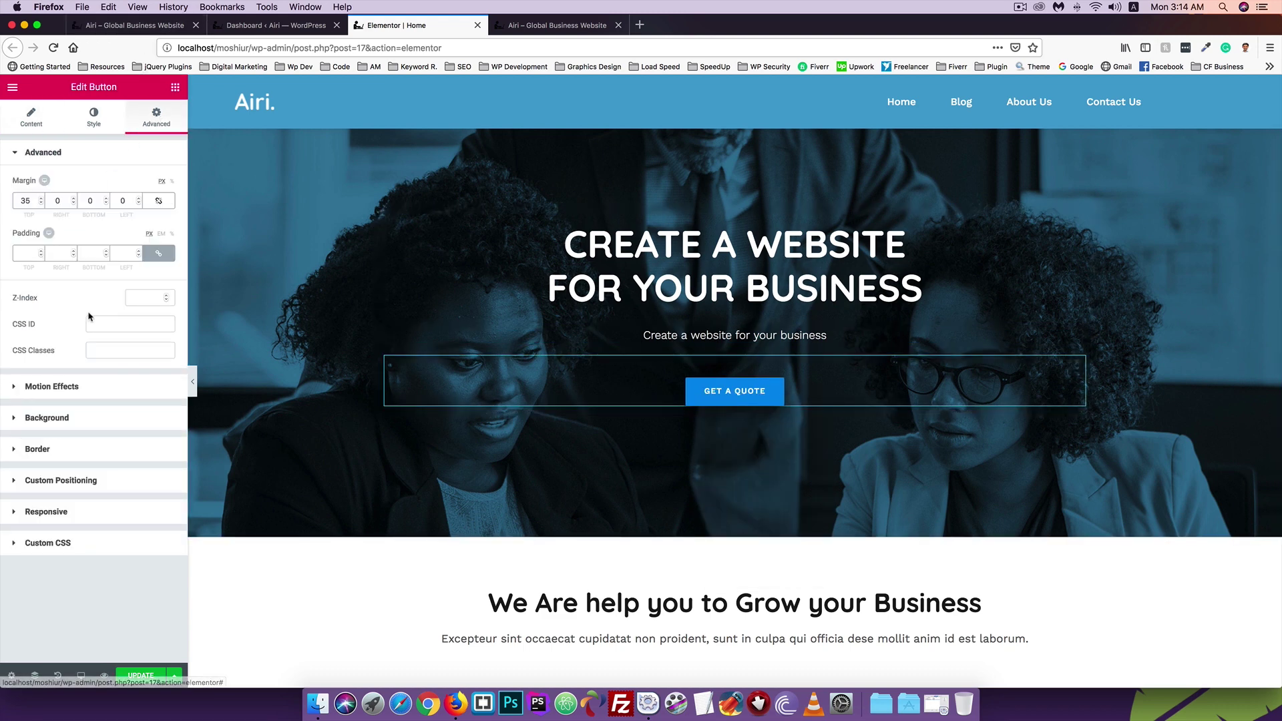
click(41, 378)
click(41, 233)
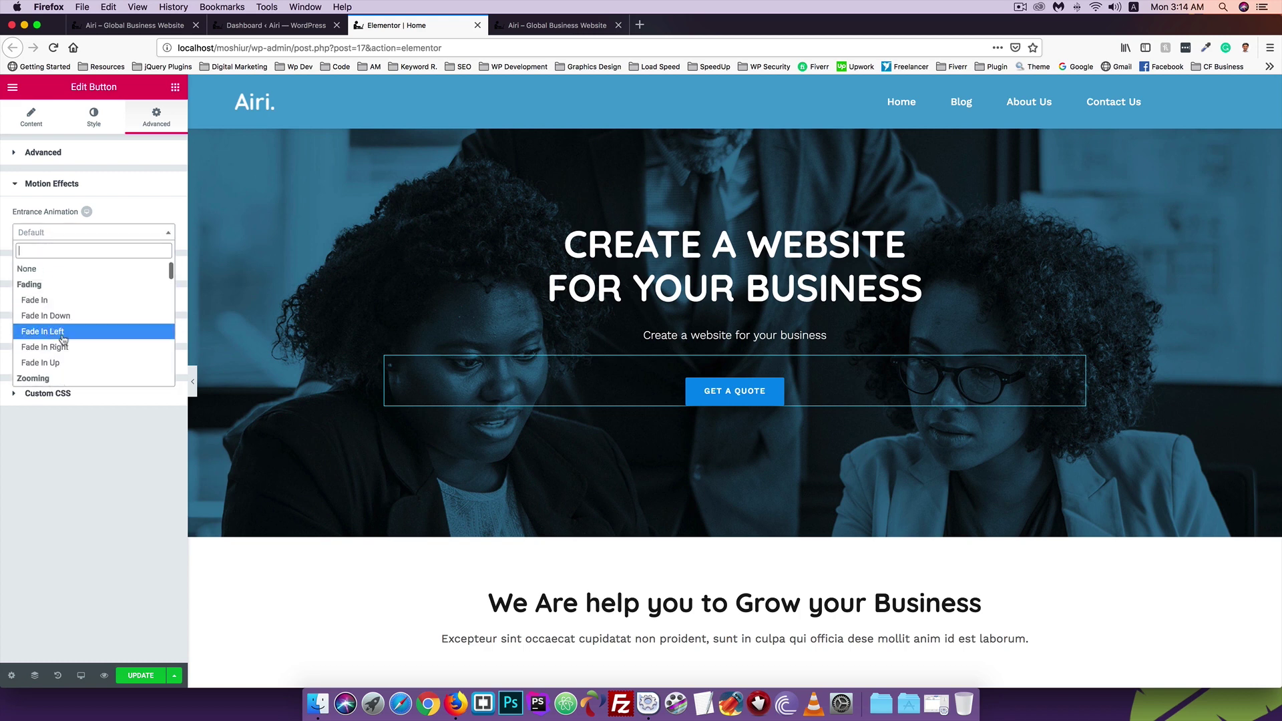
click(54, 362)
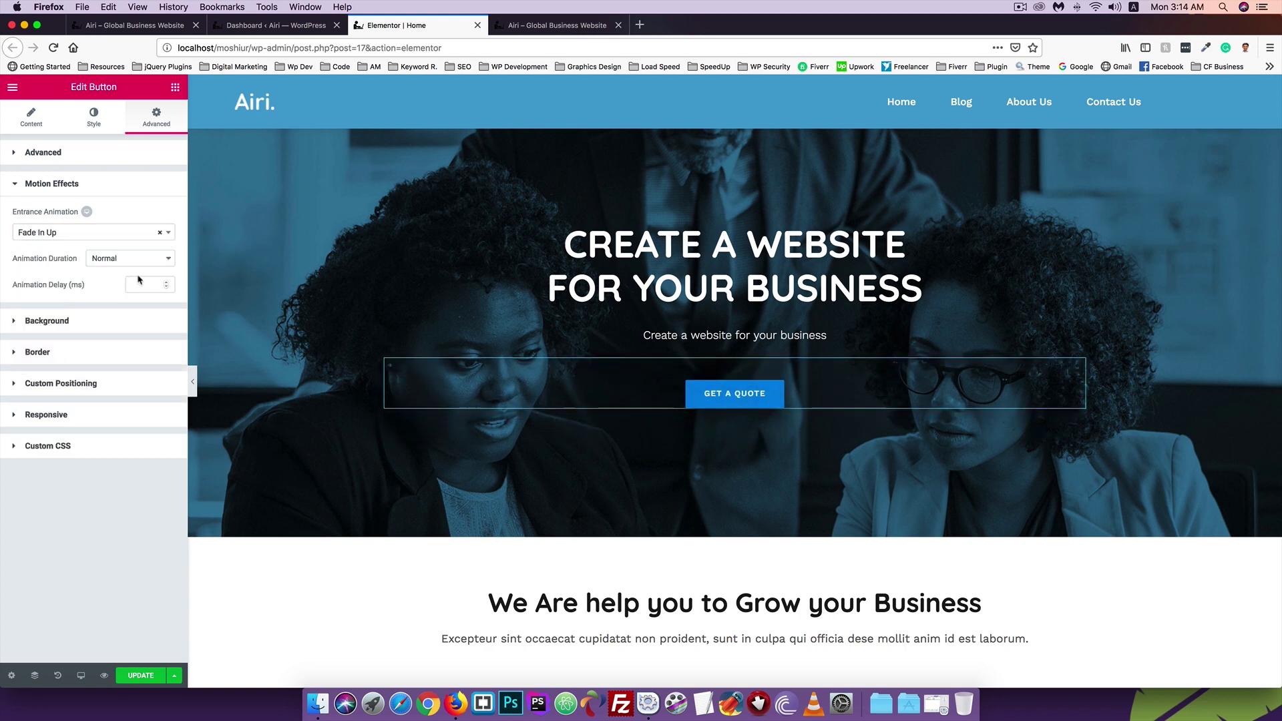
click(136, 281)
text(300)
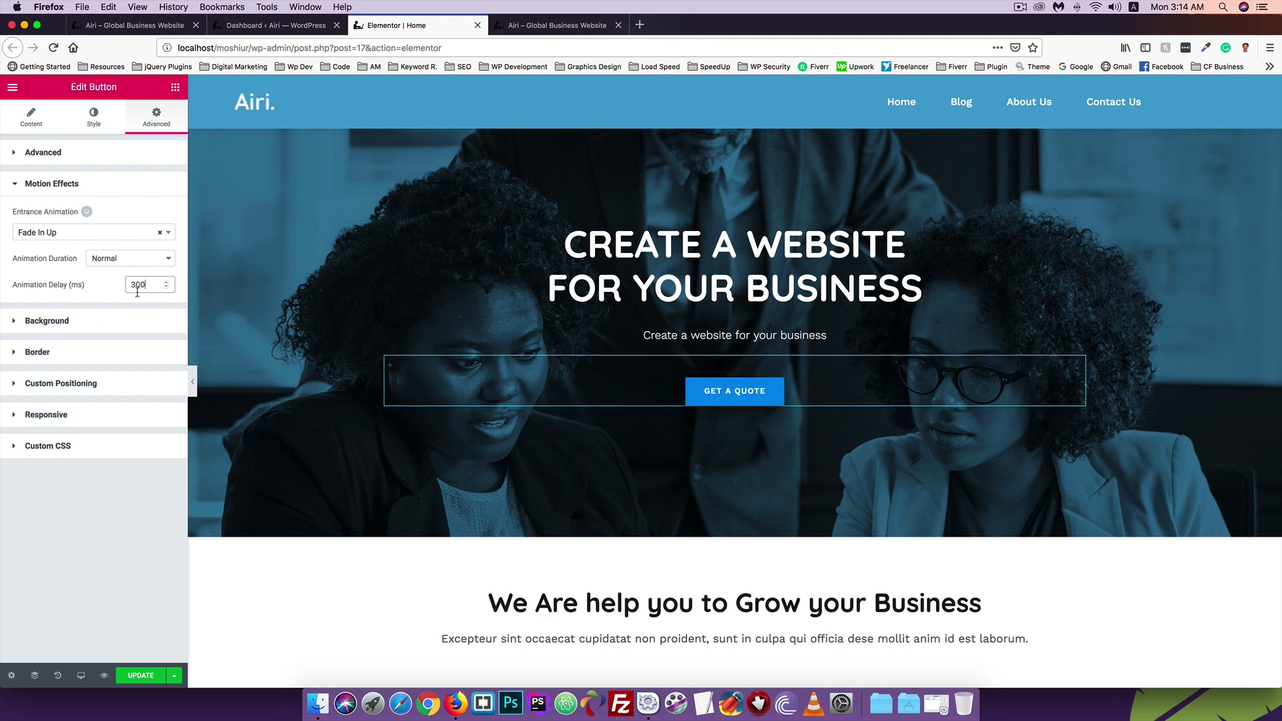
click(139, 677)
Reload the local homepage and check how the hero's headings and button animate in
click(532, 25)
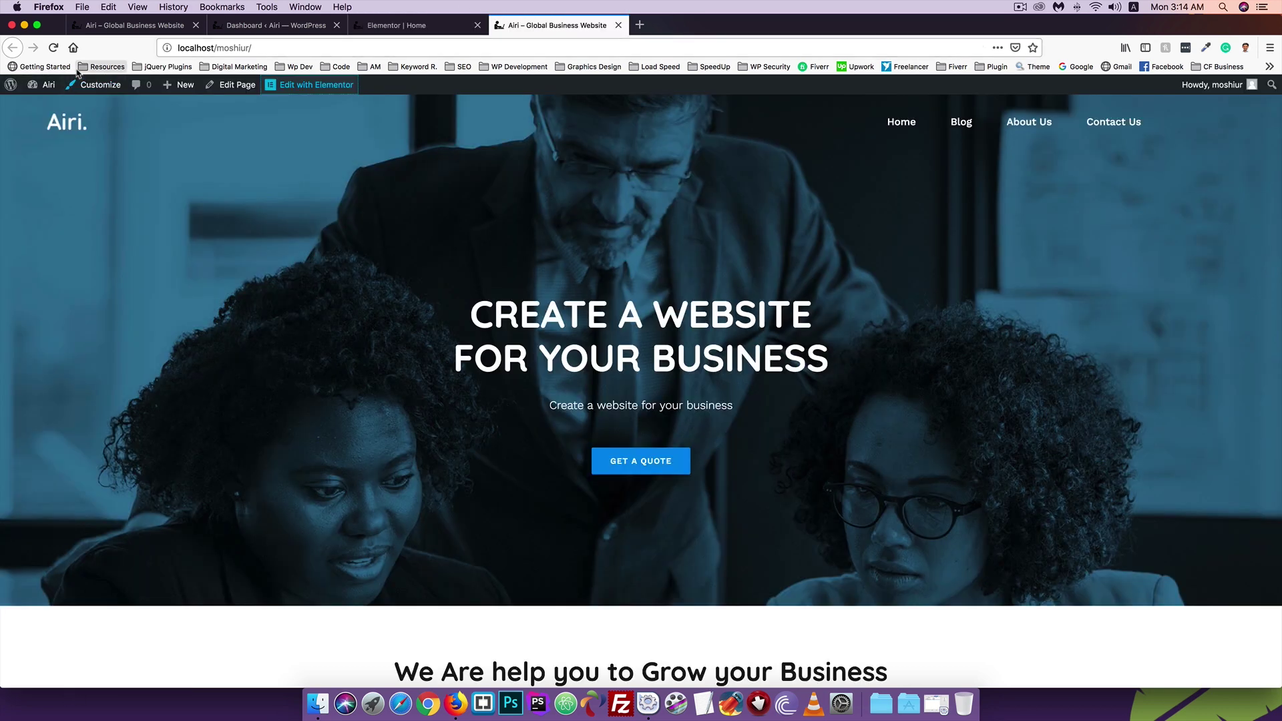
click(53, 47)
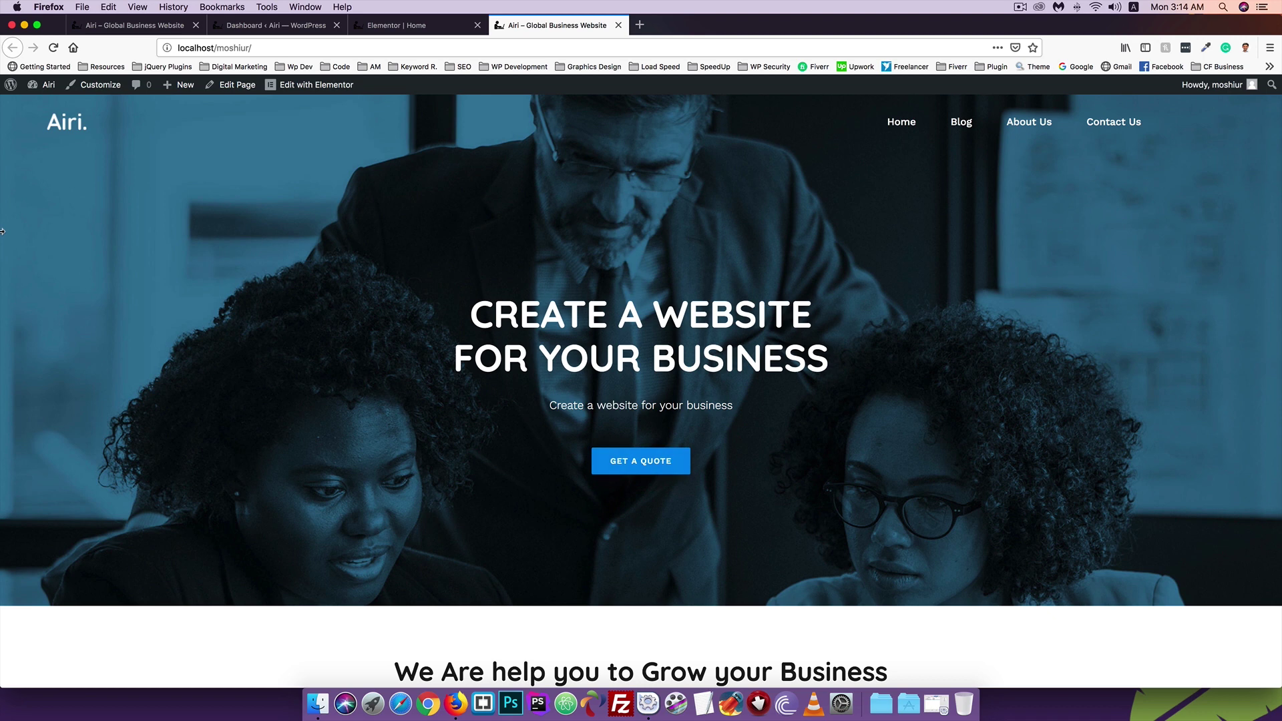
click(53, 48)
click(389, 25)
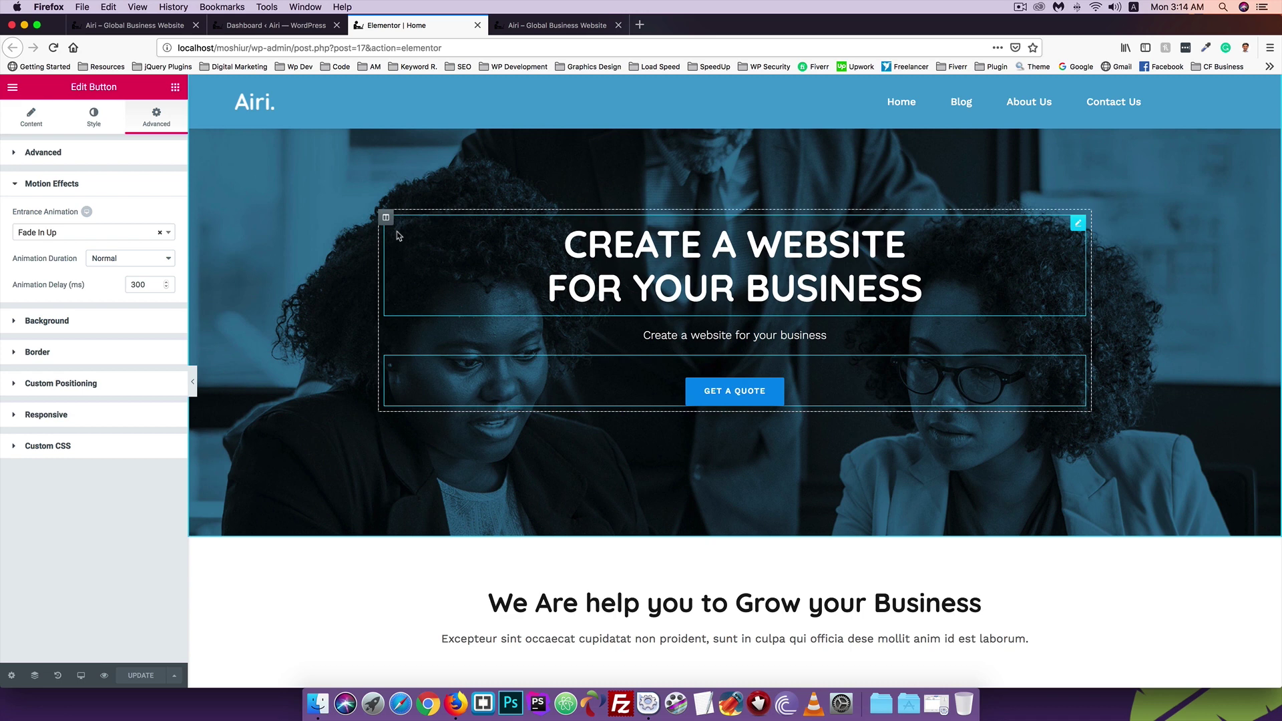
click(541, 31)
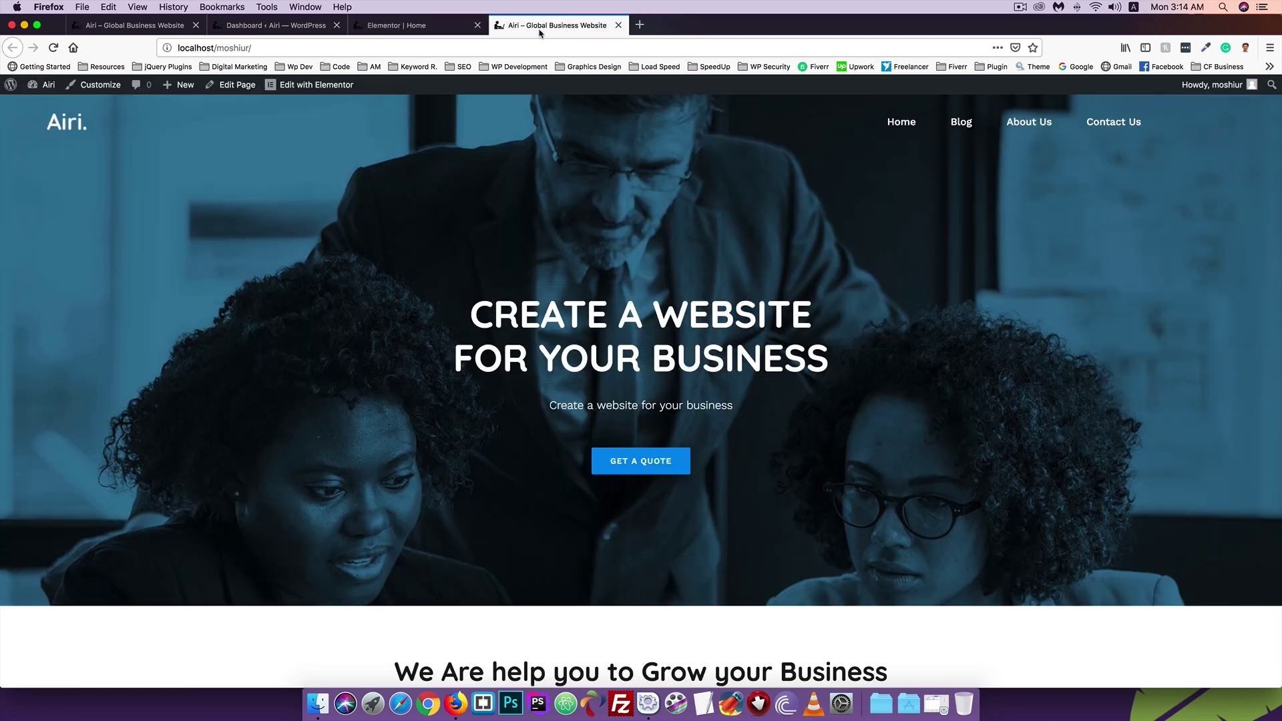
Compare the end of the local homepage with the counter section below the services on the live reference site
scroll(371, 225, down, 10)
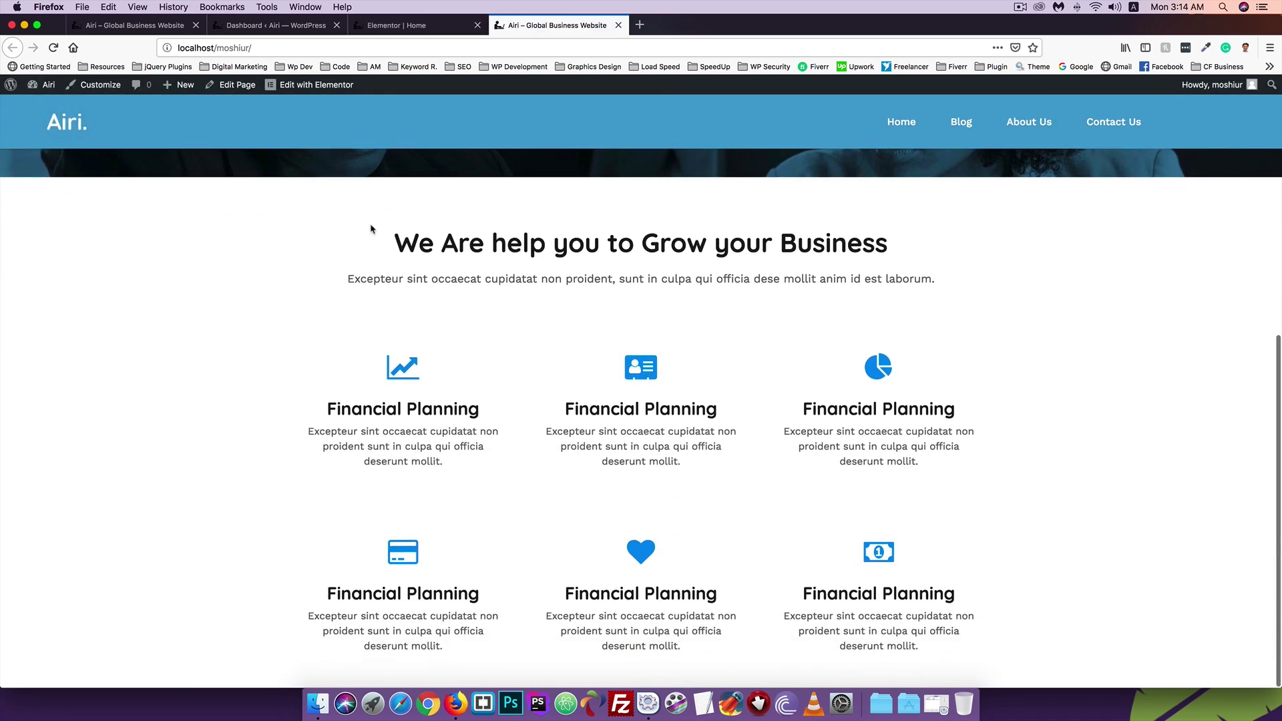
click(147, 23)
scroll(208, 262, down, 1)
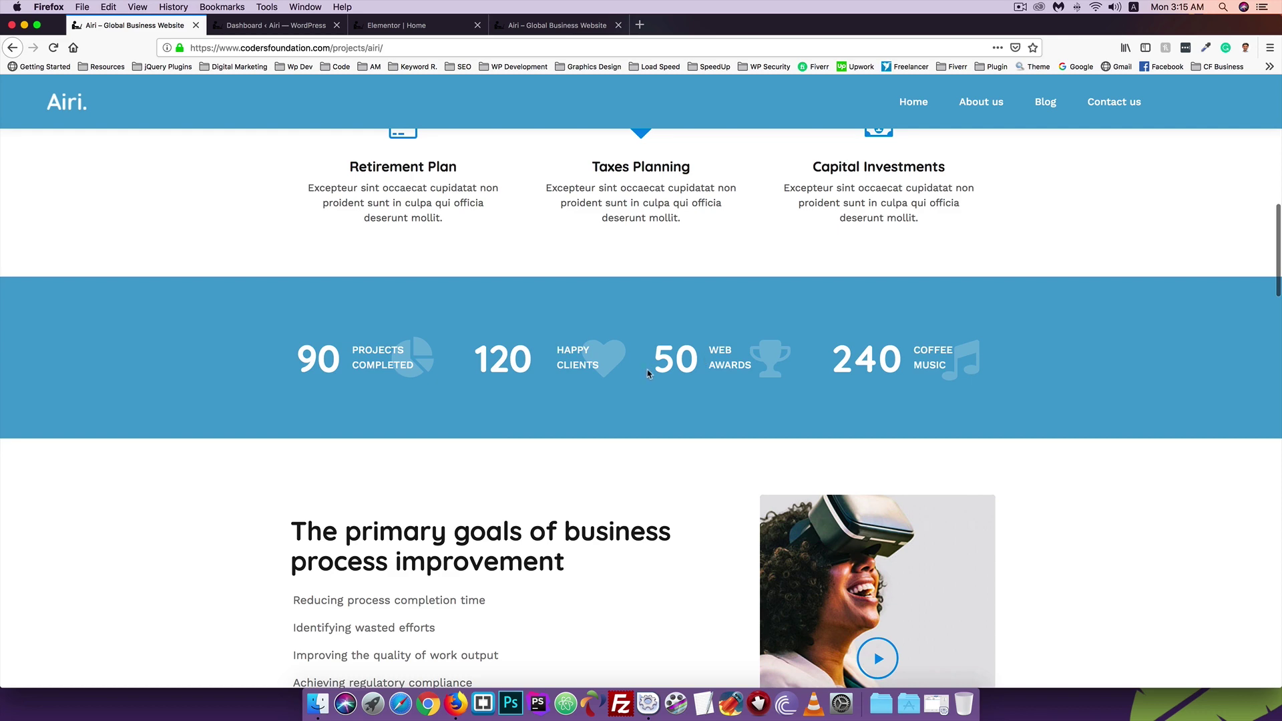
Add an empty four-column section below the last row of Financial Planning services on the homepage being edited
click(550, 25)
click(392, 25)
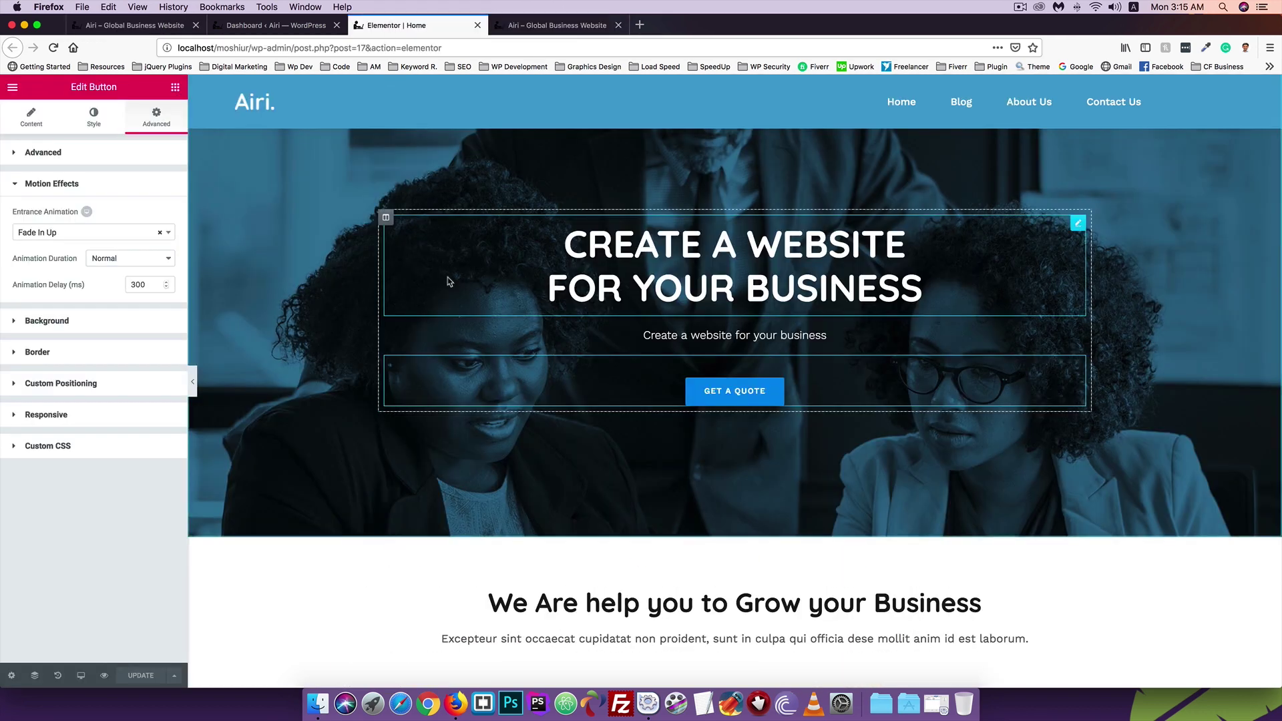
scroll(446, 279, down, 8)
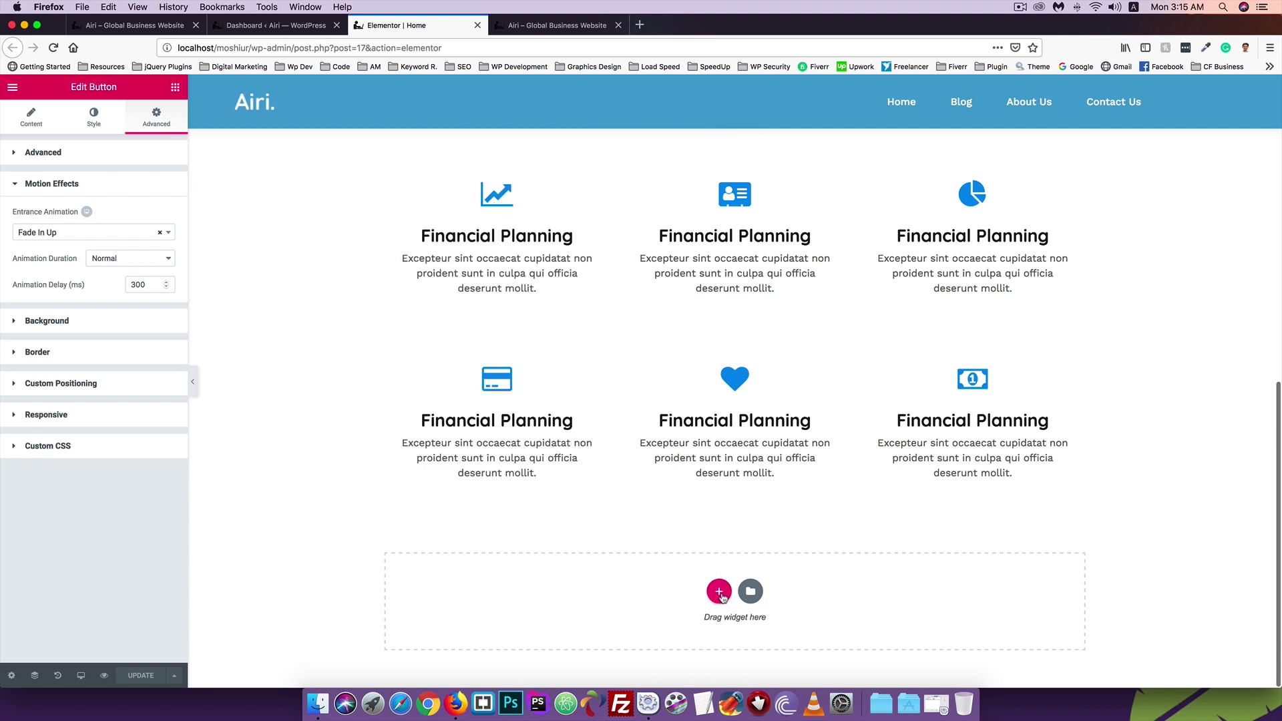
click(719, 593)
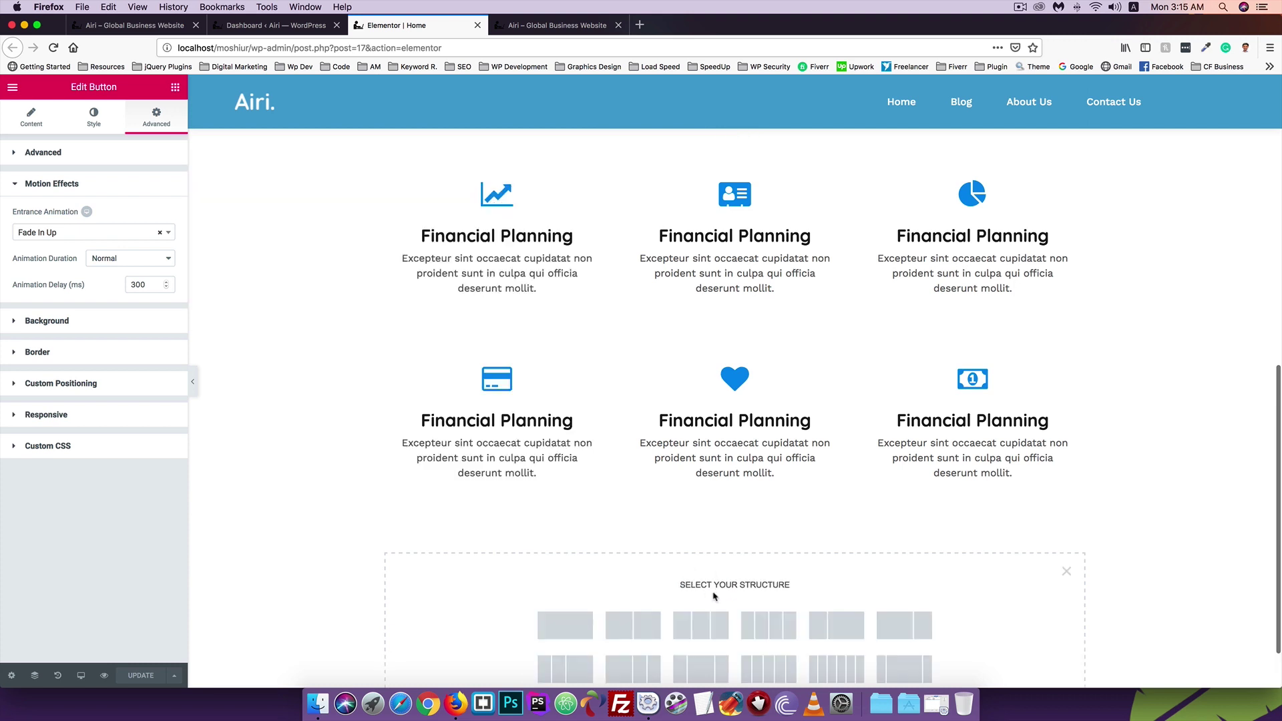
scroll(518, 468, down, 2)
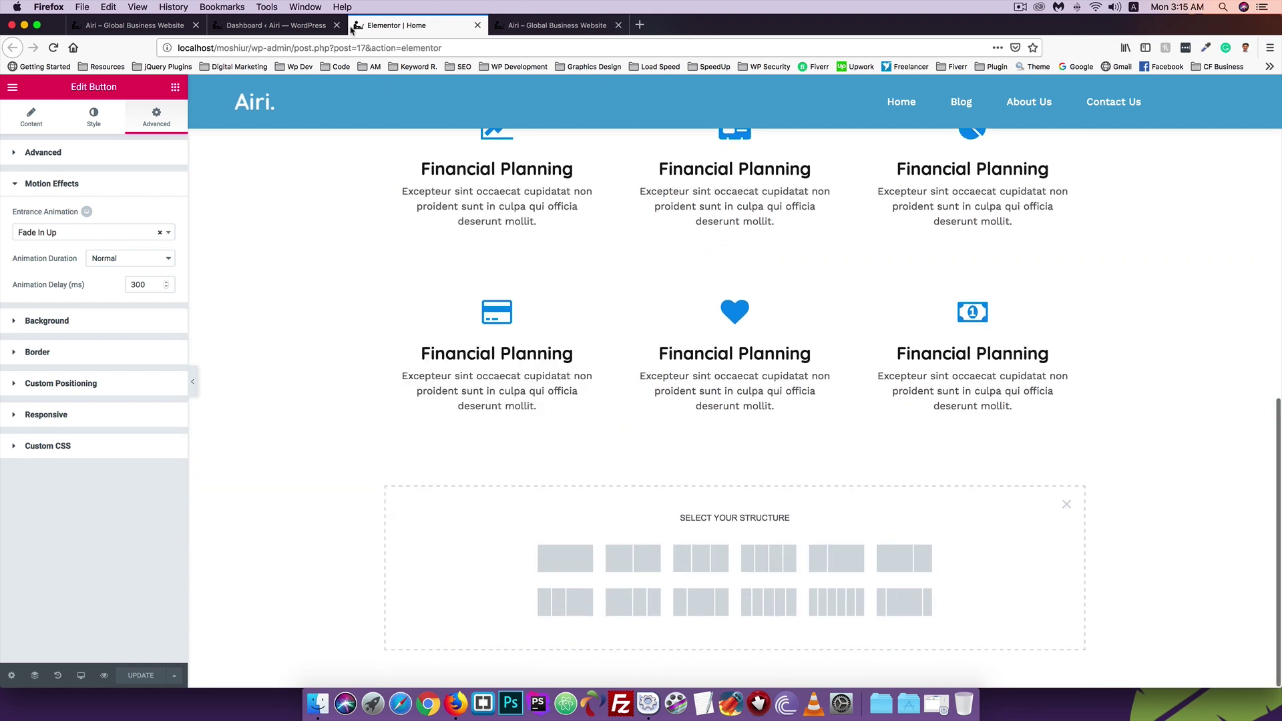
click(265, 28)
click(558, 24)
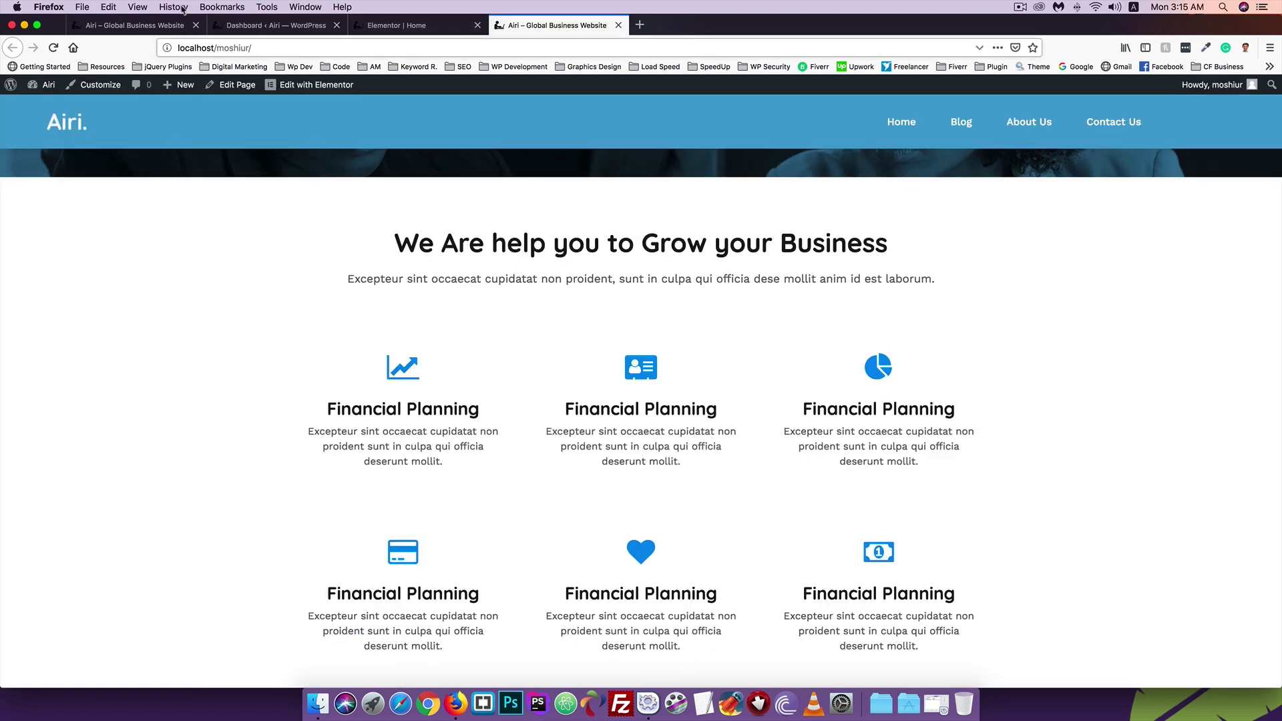
click(133, 24)
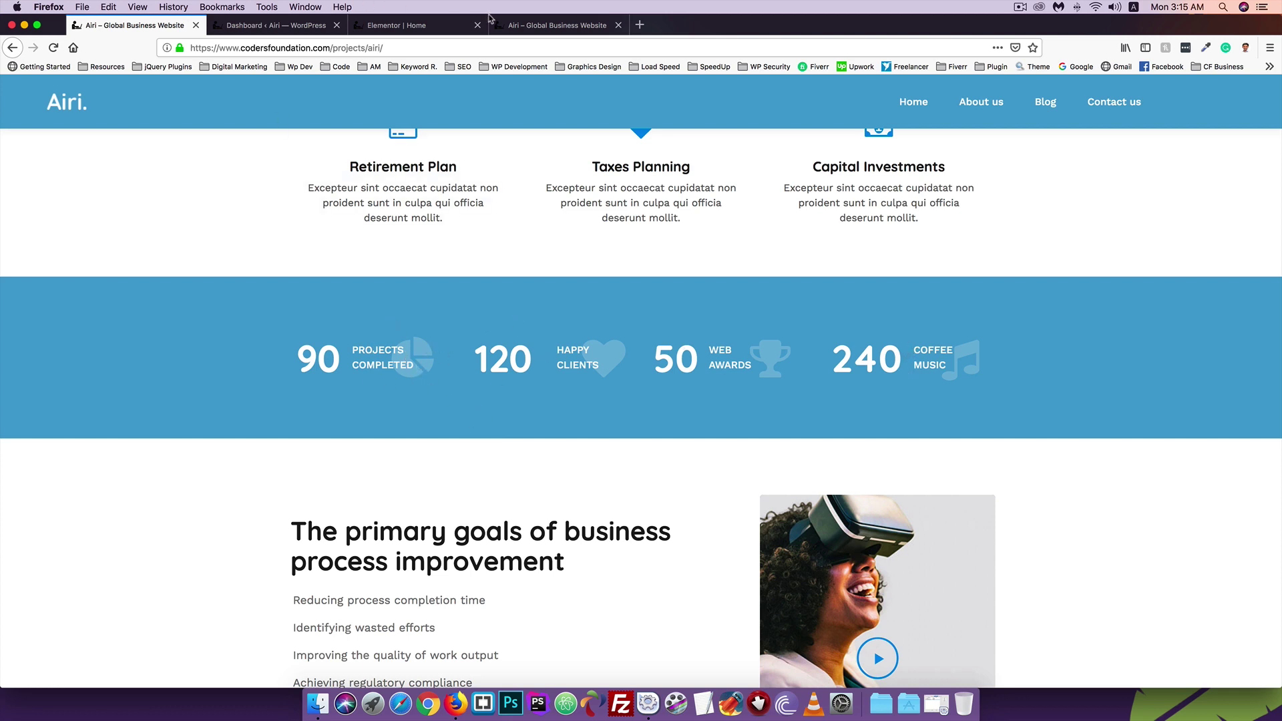
click(534, 24)
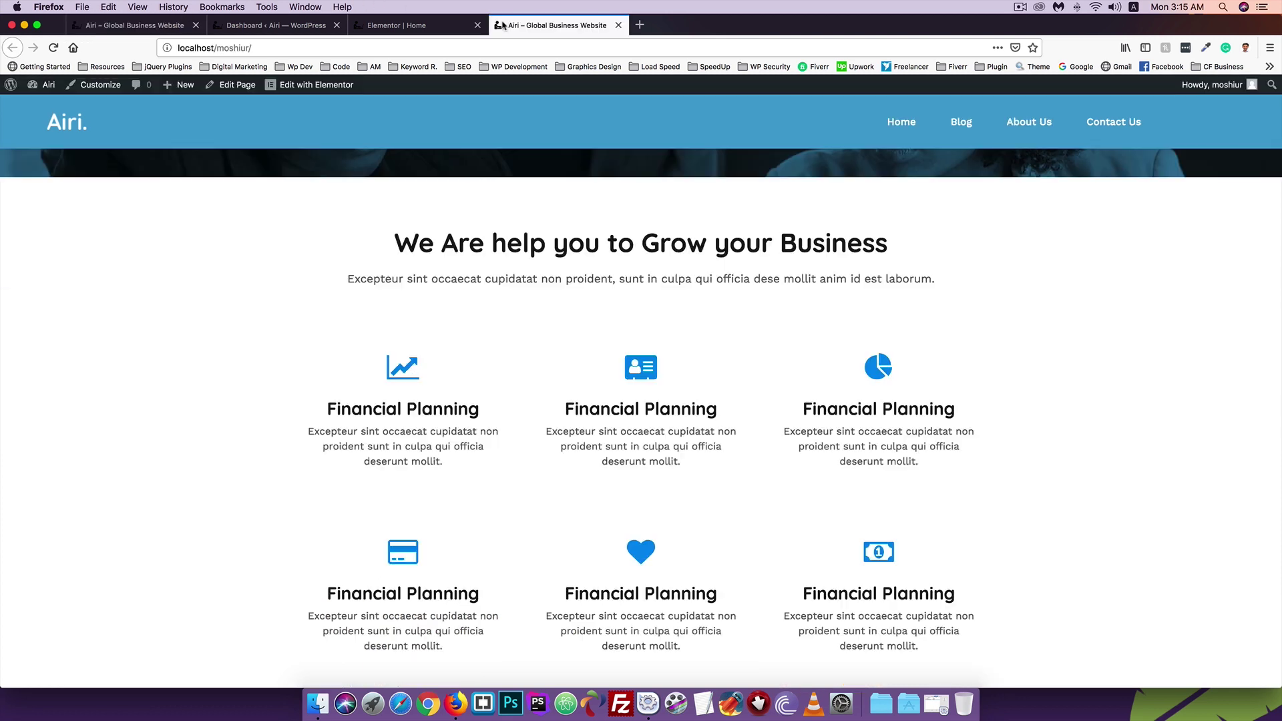
click(409, 24)
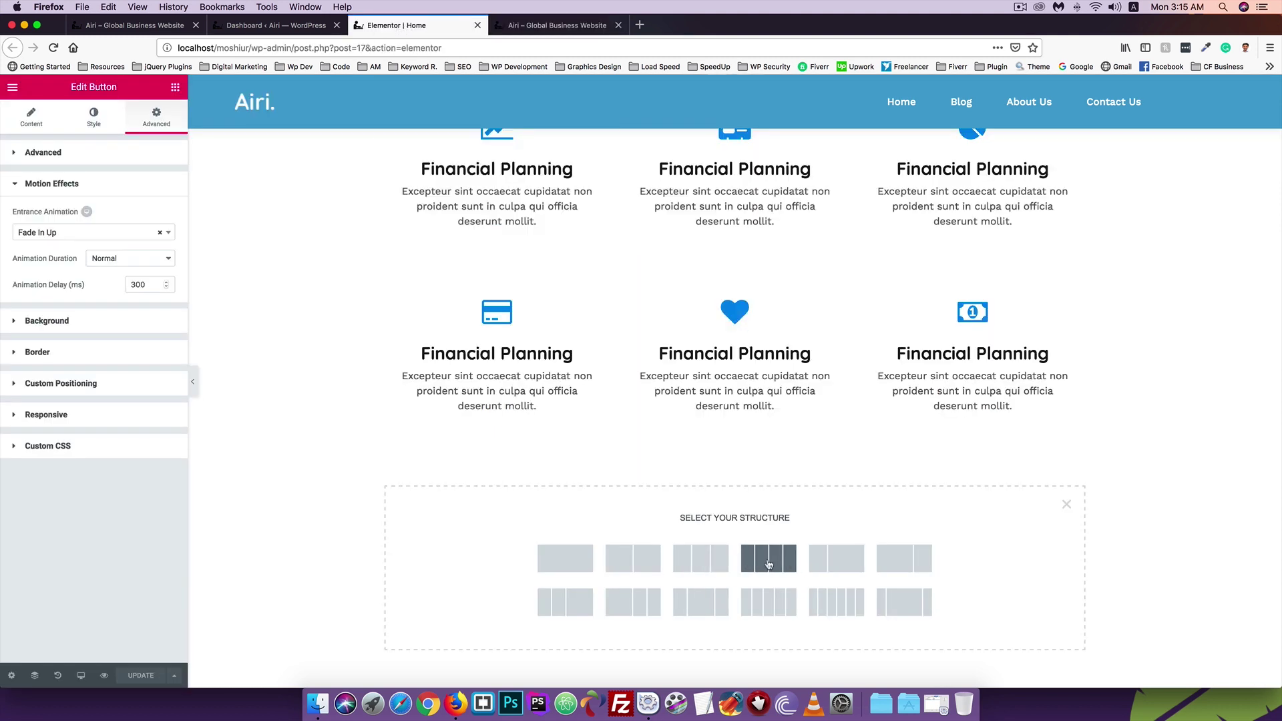
click(765, 564)
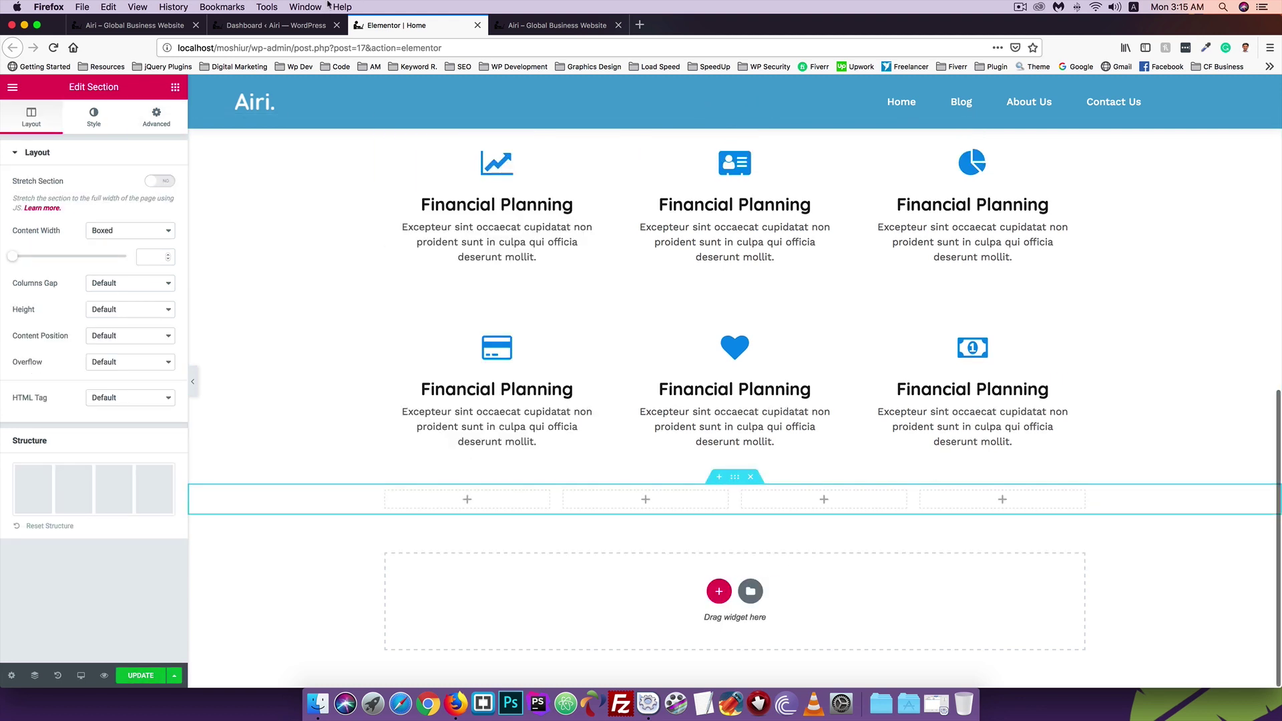
Give the new four-column section a classic background with the colour #61a0ce, matching the counter section on the reference site
click(113, 27)
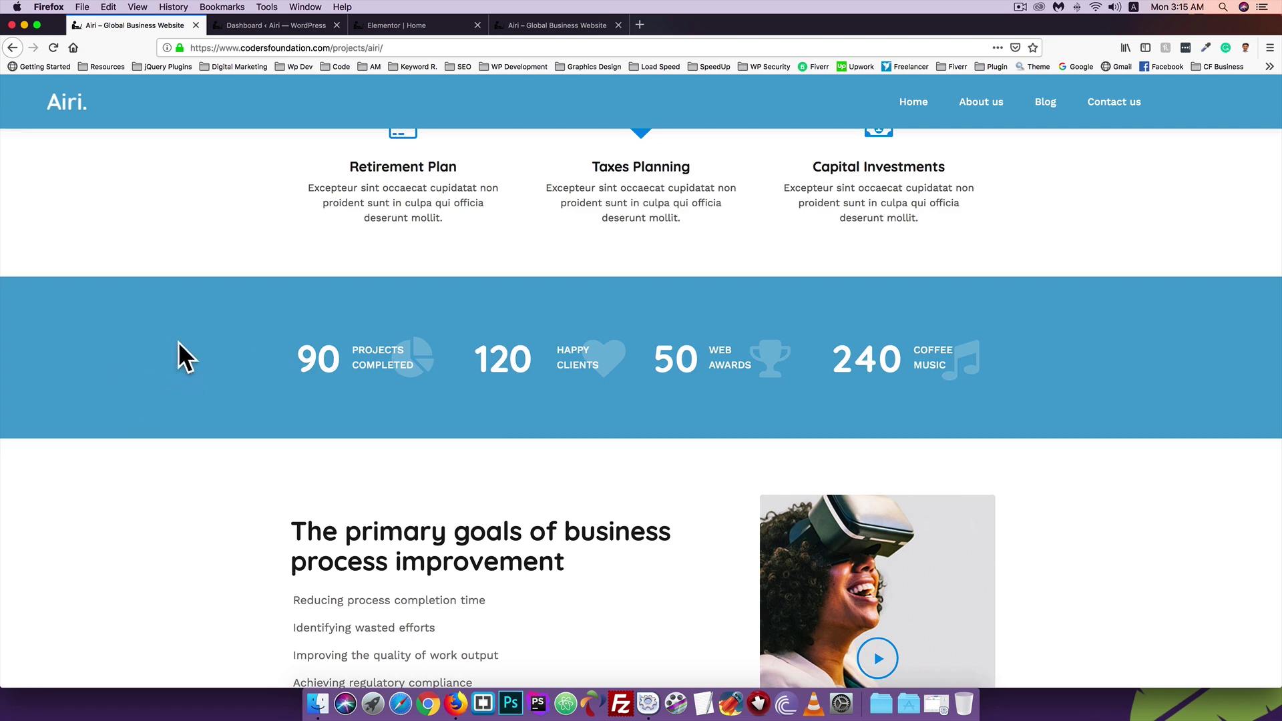
click(431, 26)
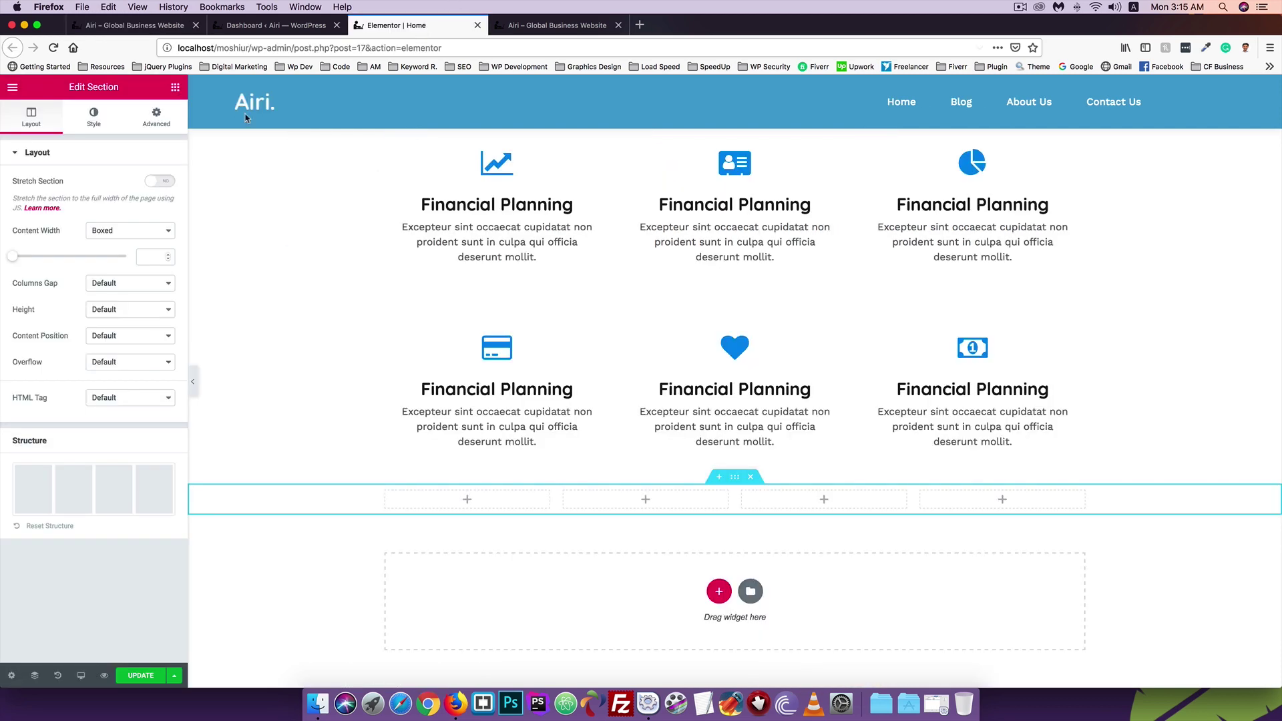
right_click(758, 483)
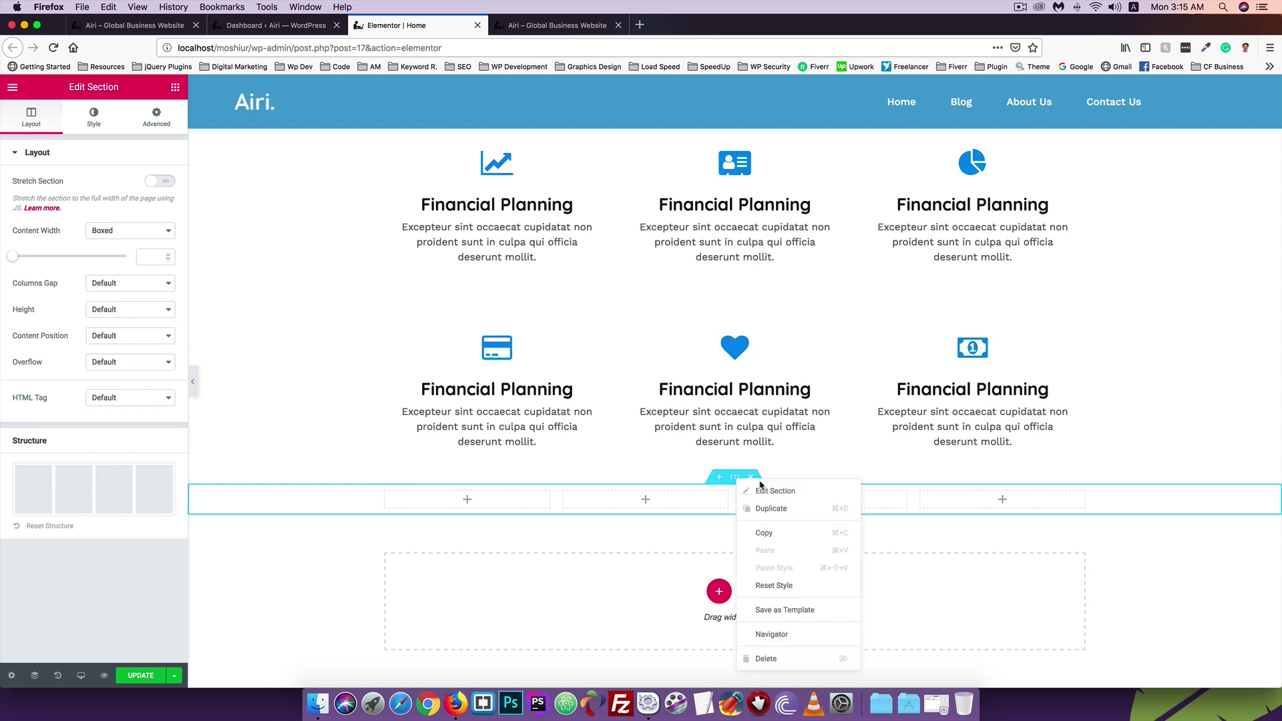
click(772, 491)
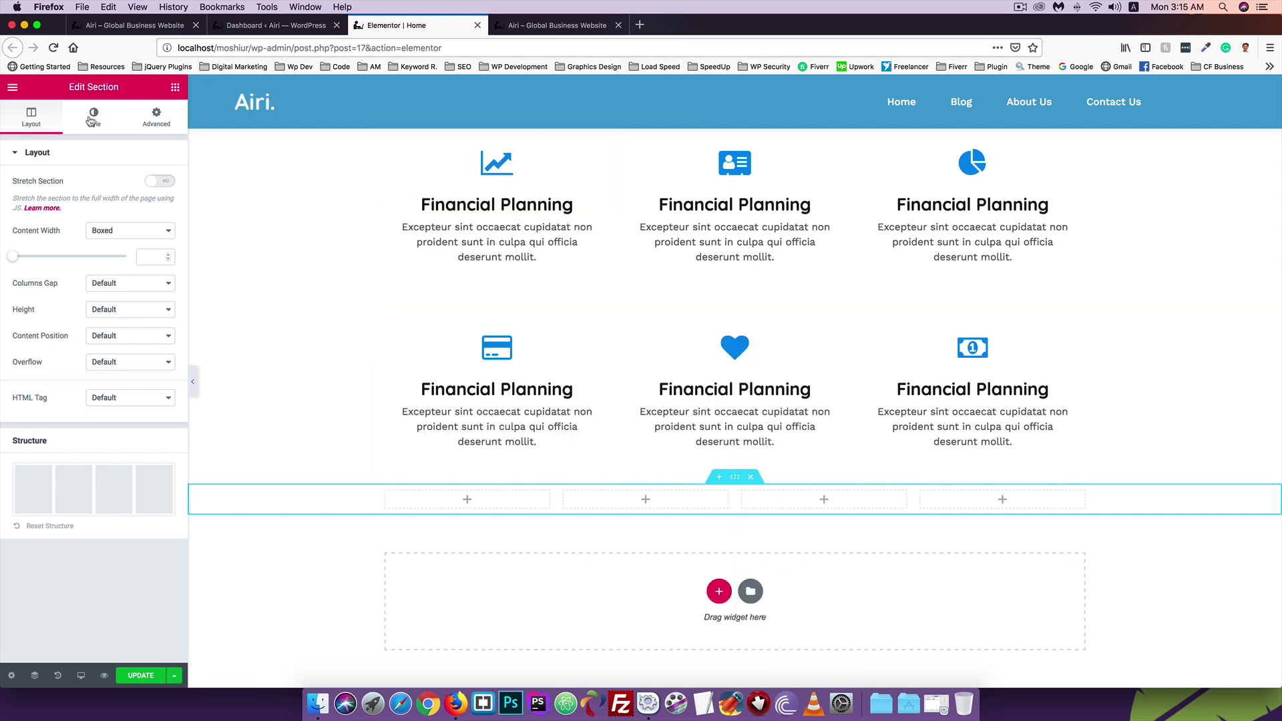
click(93, 120)
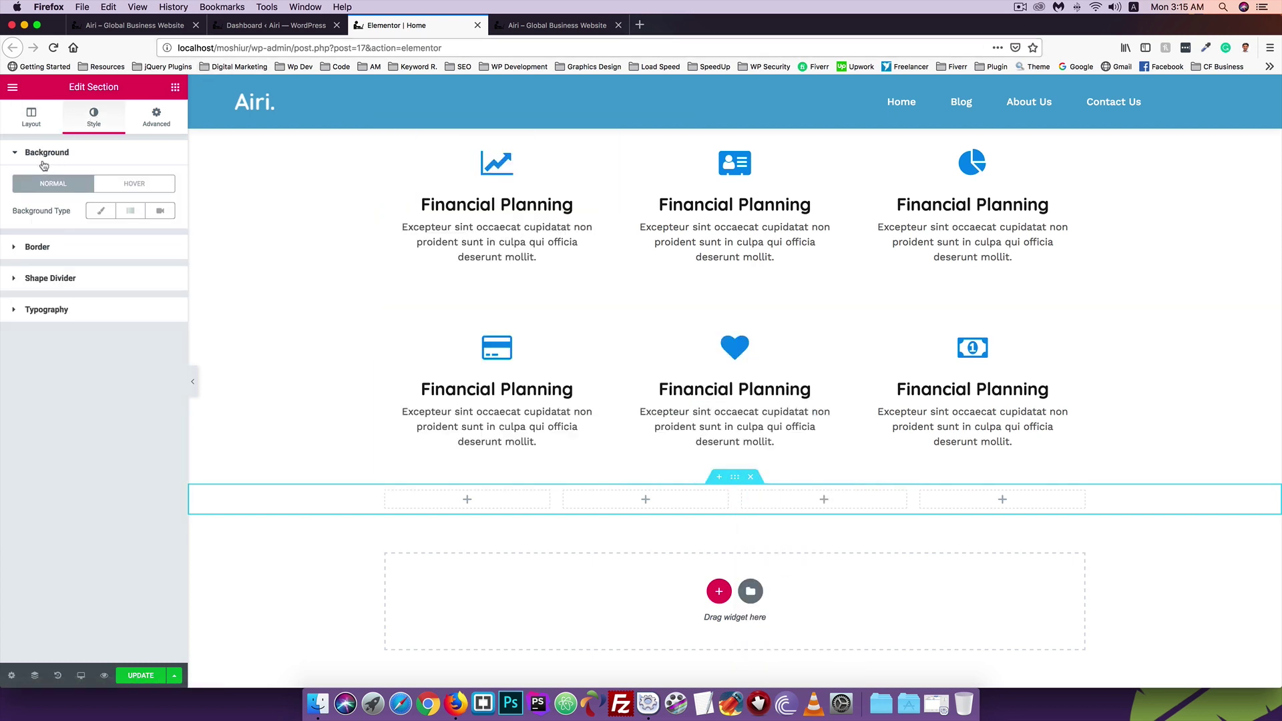
click(98, 214)
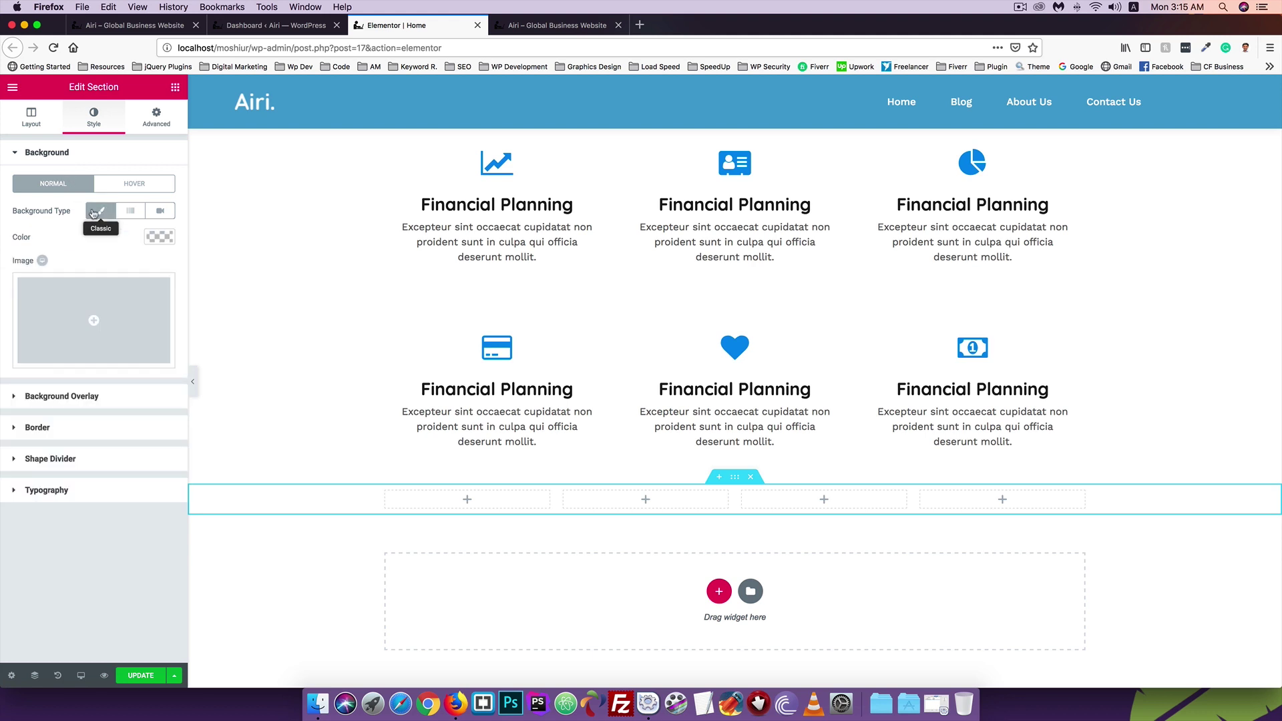
click(160, 238)
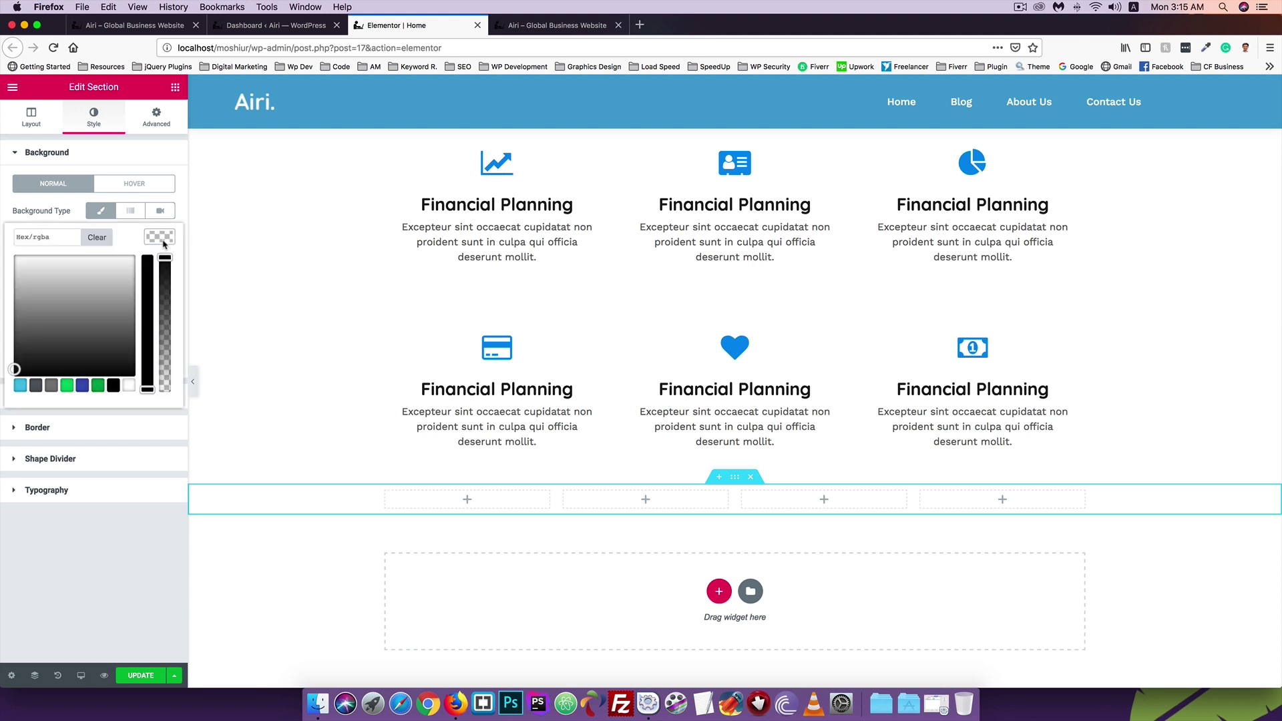
click(56, 234)
text(61)
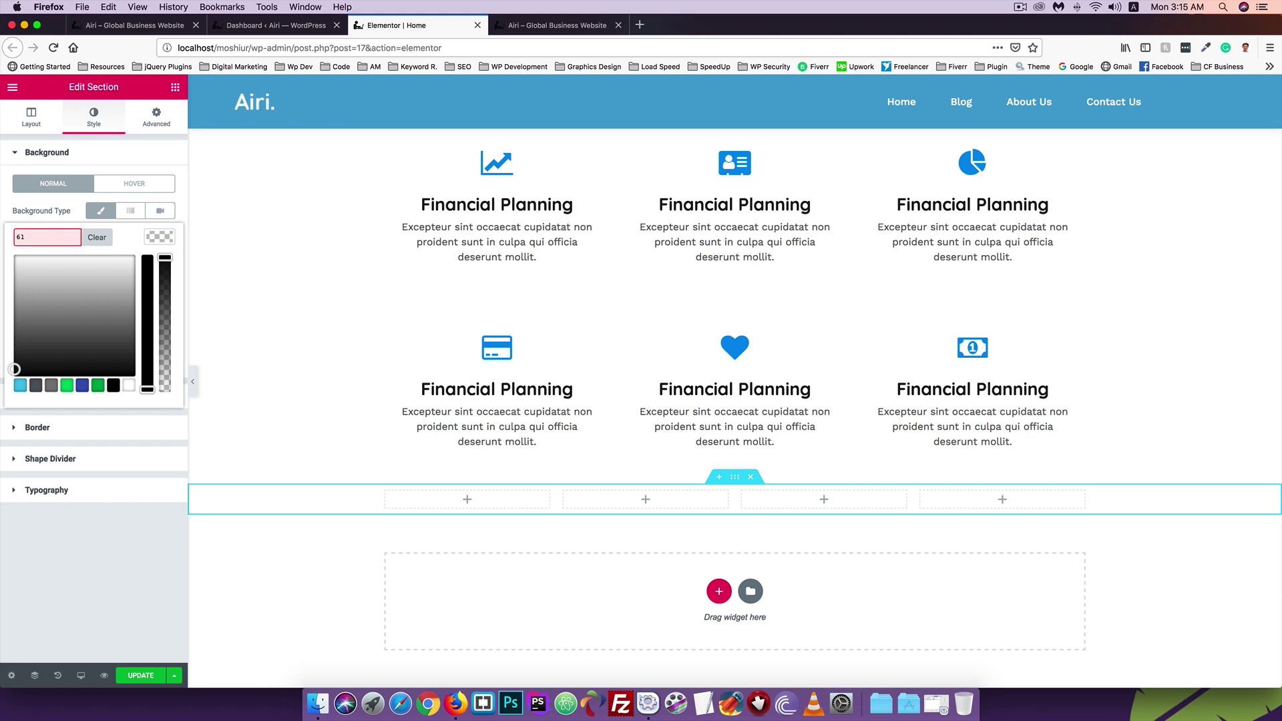
text(a0ce)
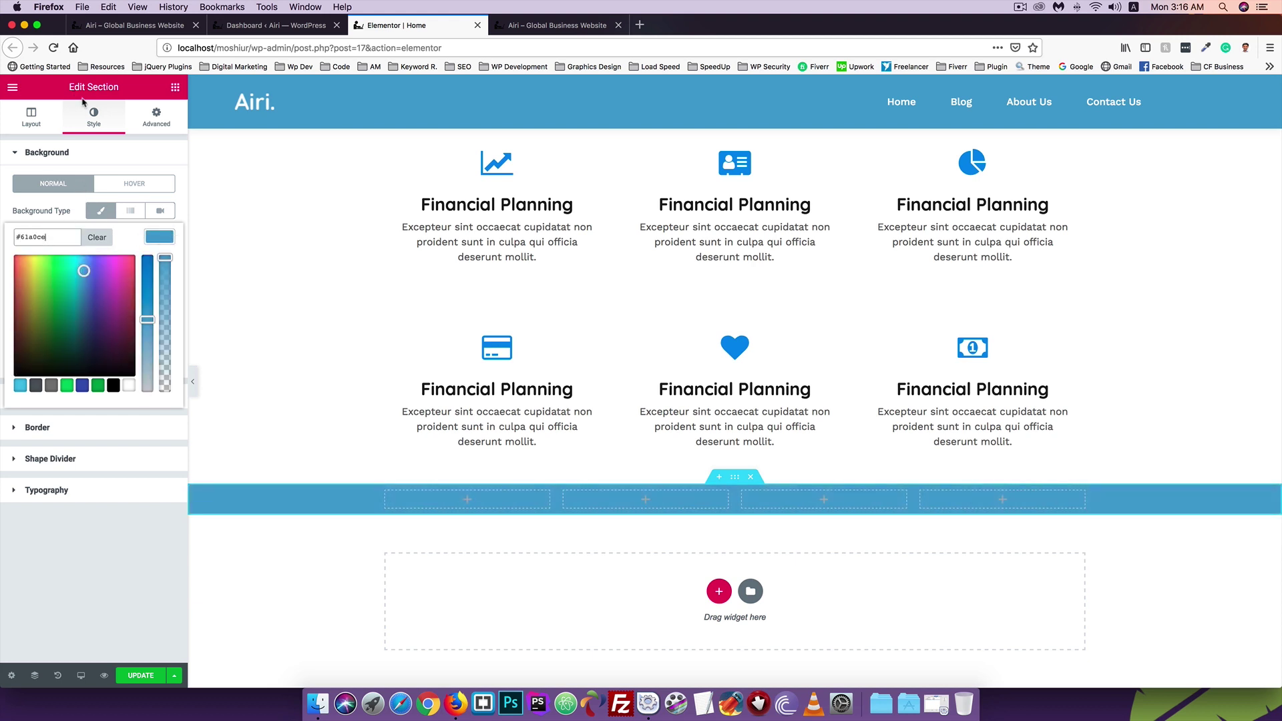
Set the blue section's padding to 80 px top and bottom and 0 px on the sides, and update the page
click(151, 25)
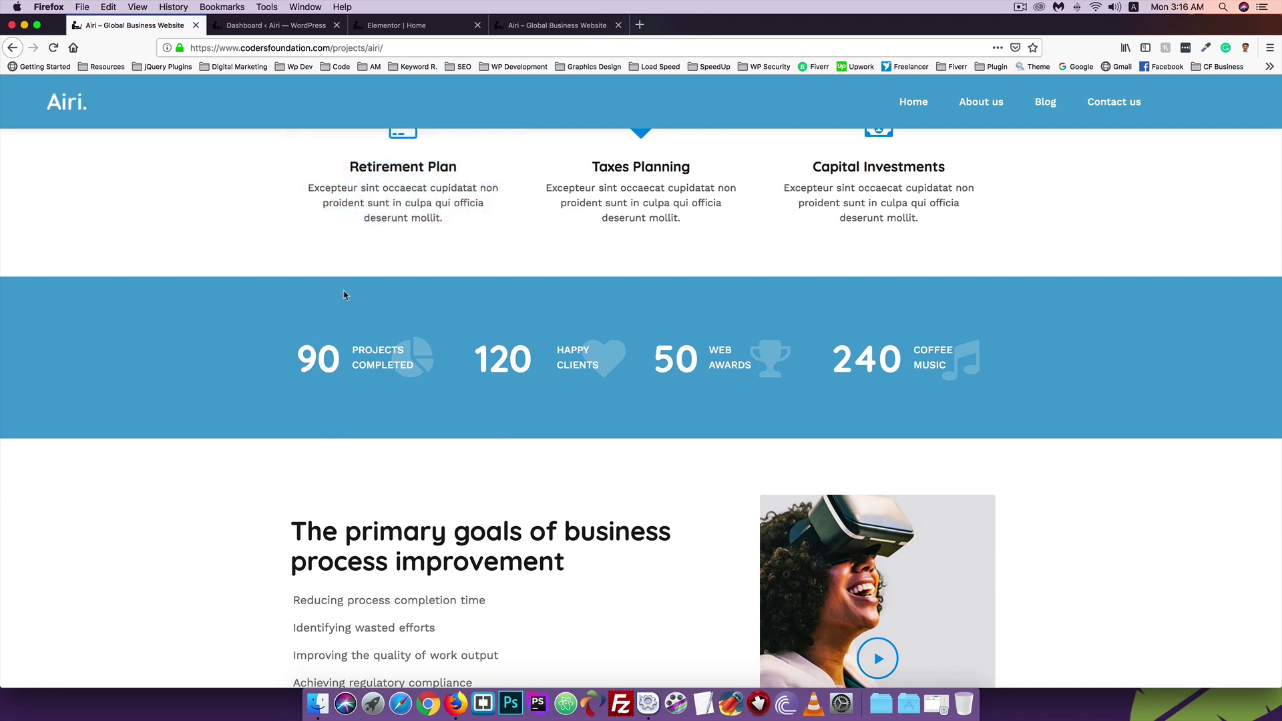
click(377, 25)
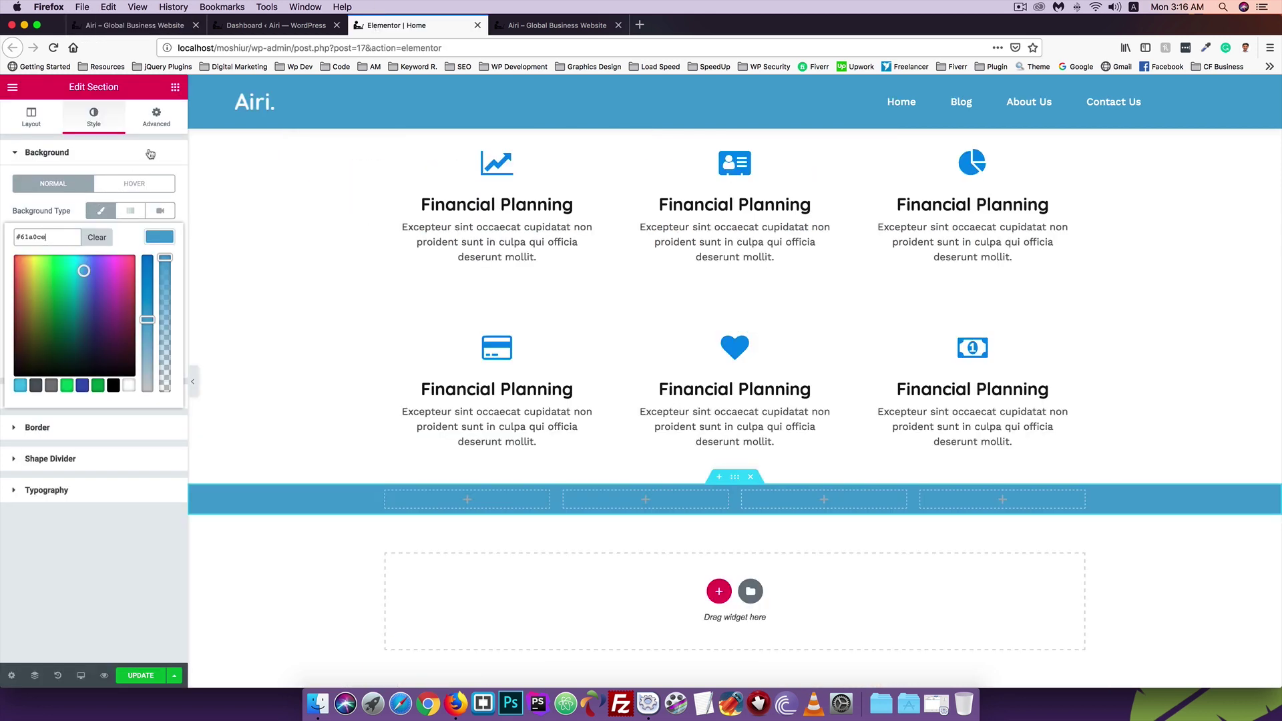
click(153, 123)
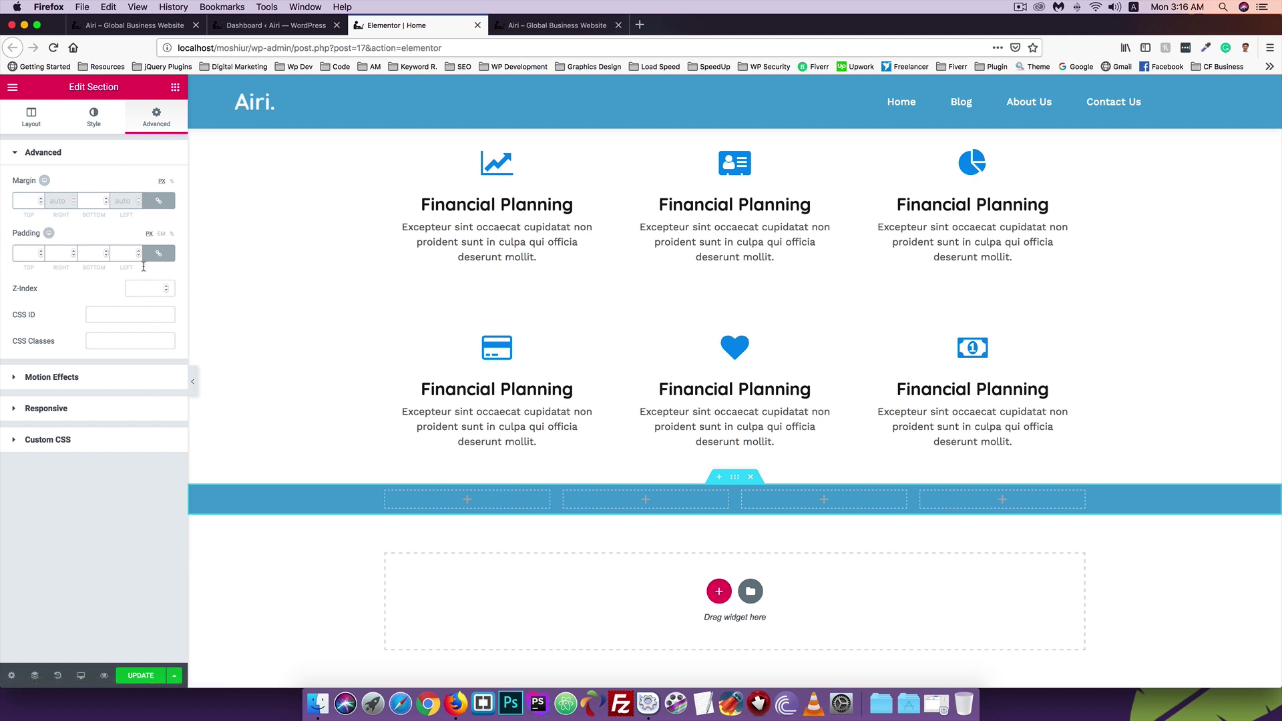
click(158, 253)
text(80)
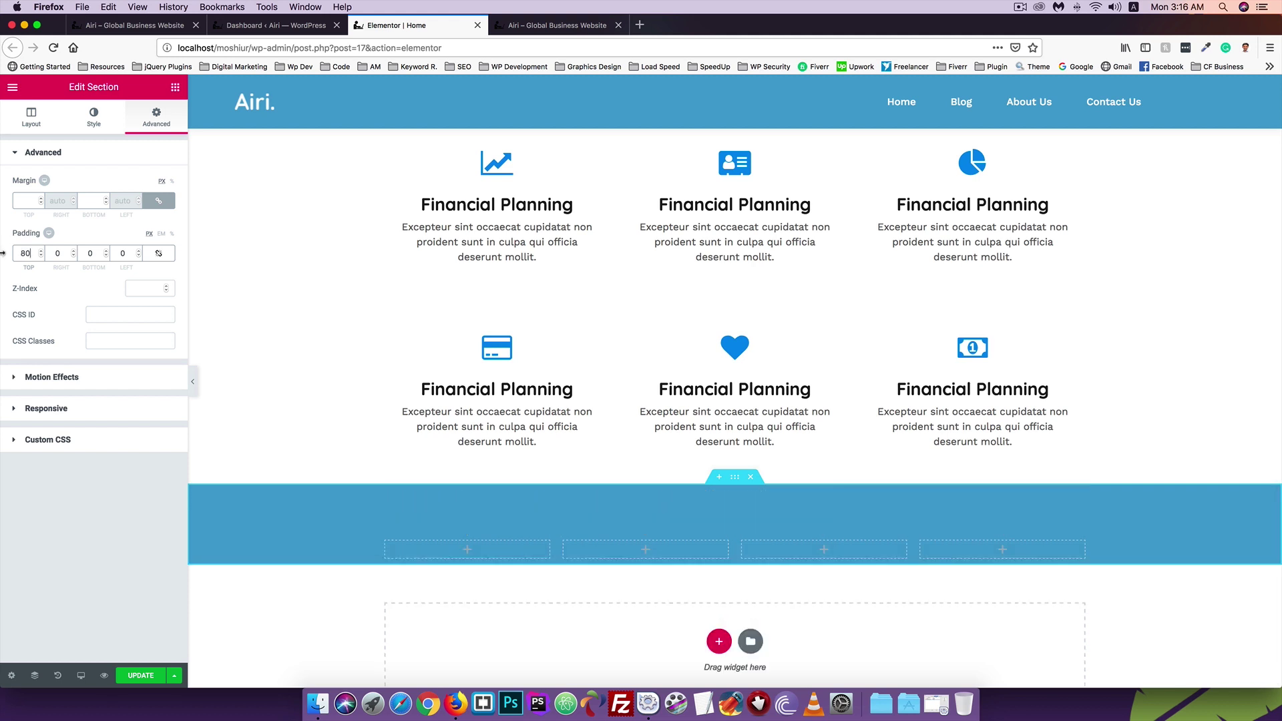
double_click(95, 253)
text(80)
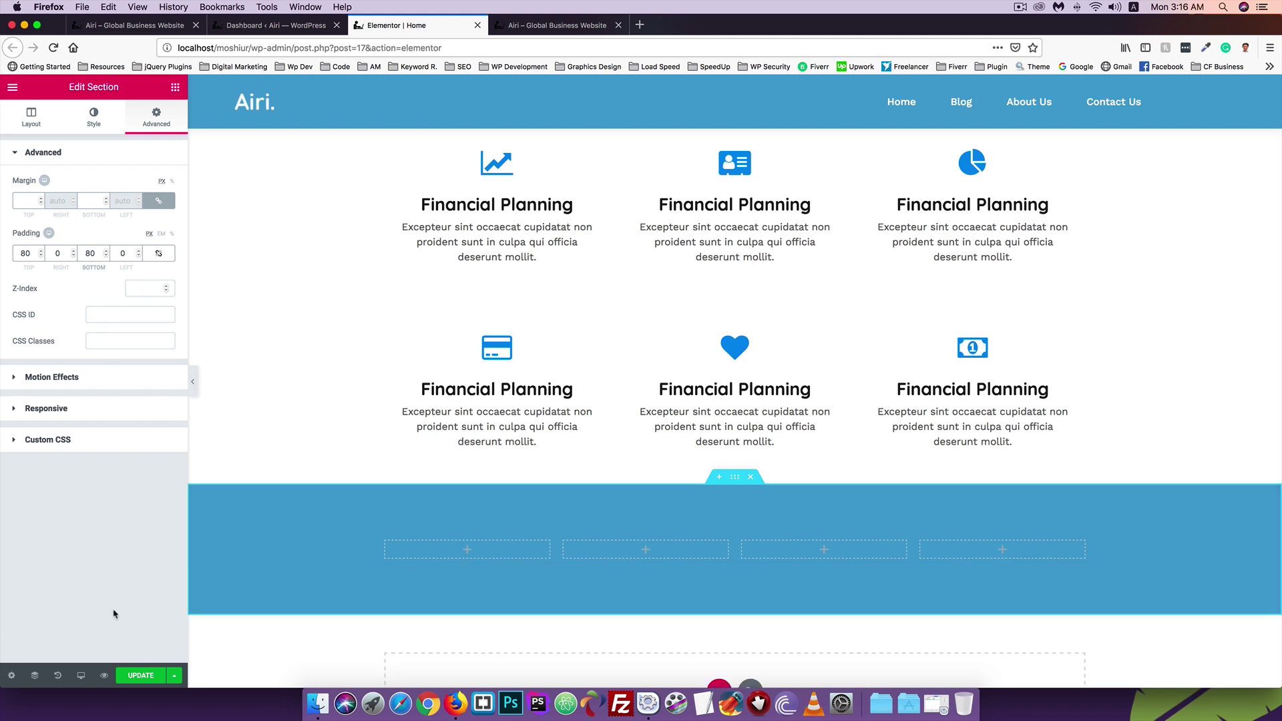
click(132, 676)
Reload the local homepage and check the blue section below the services
click(558, 25)
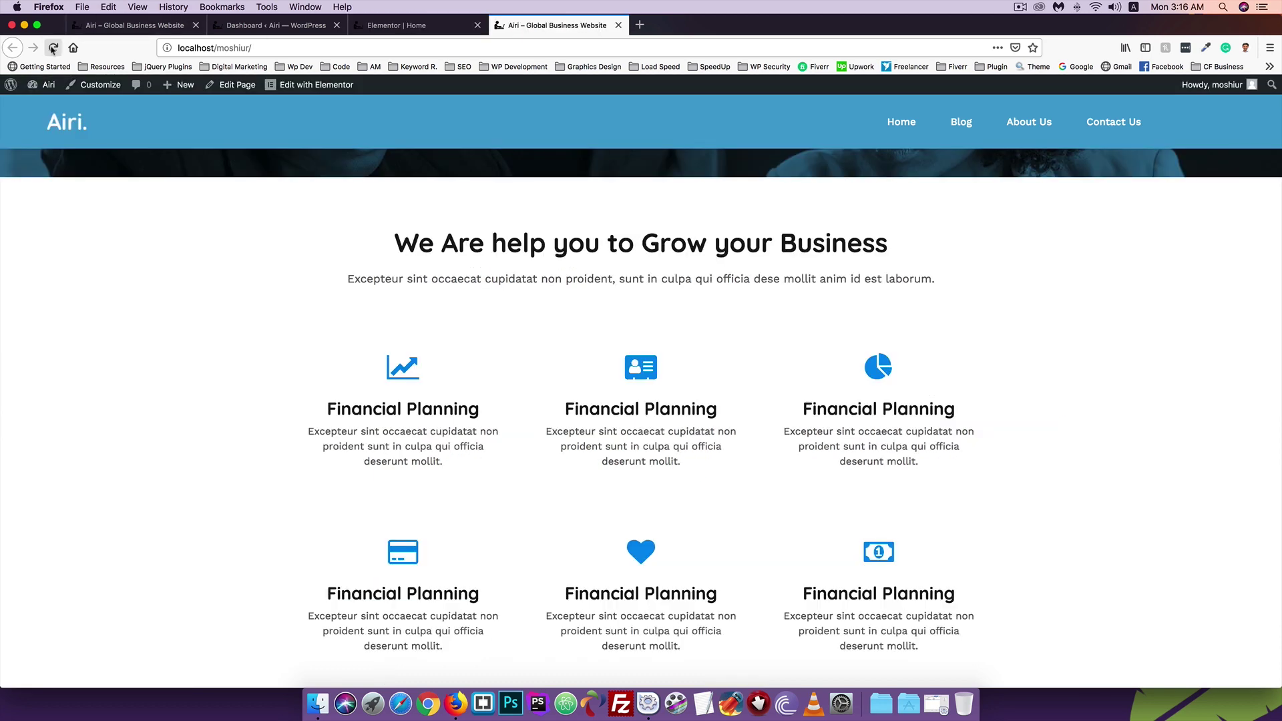
click(52, 48)
scroll(134, 240, down, 3)
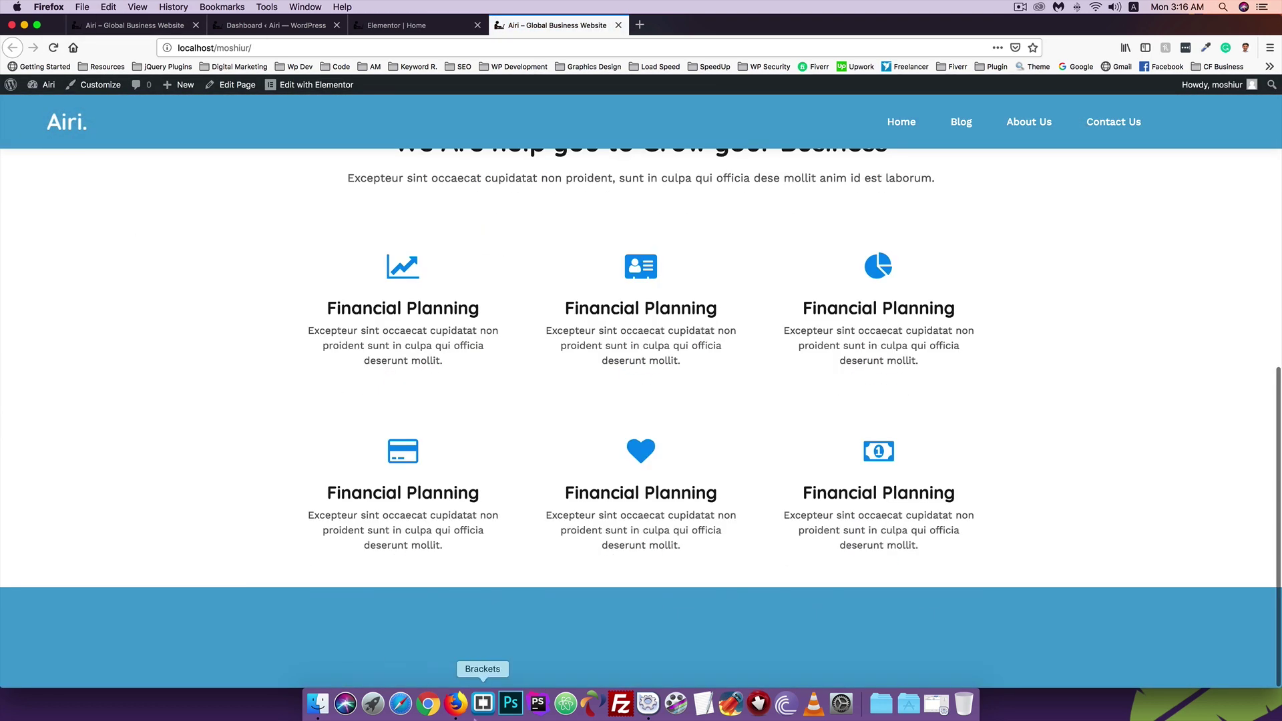
Examine how the live reference site's counter section arranges each number, label and faded icon, and return to the page editor
click(403, 23)
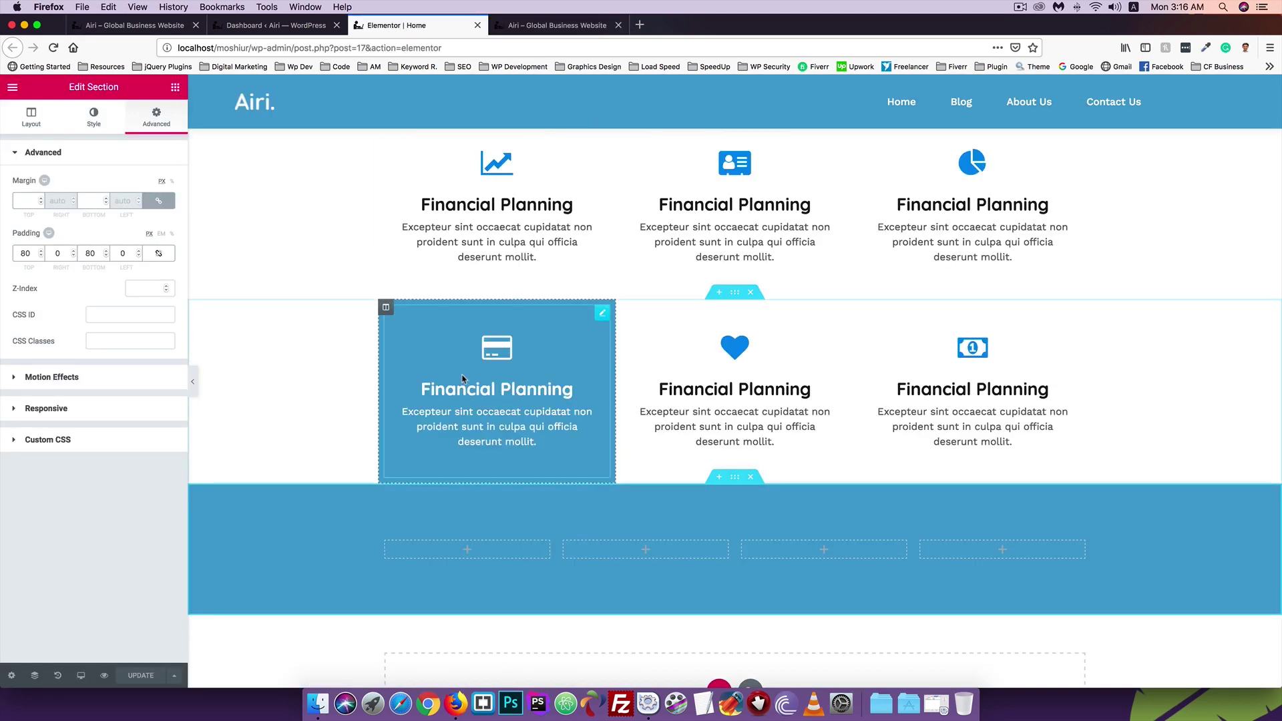
scroll(462, 379, down, 3)
click(155, 28)
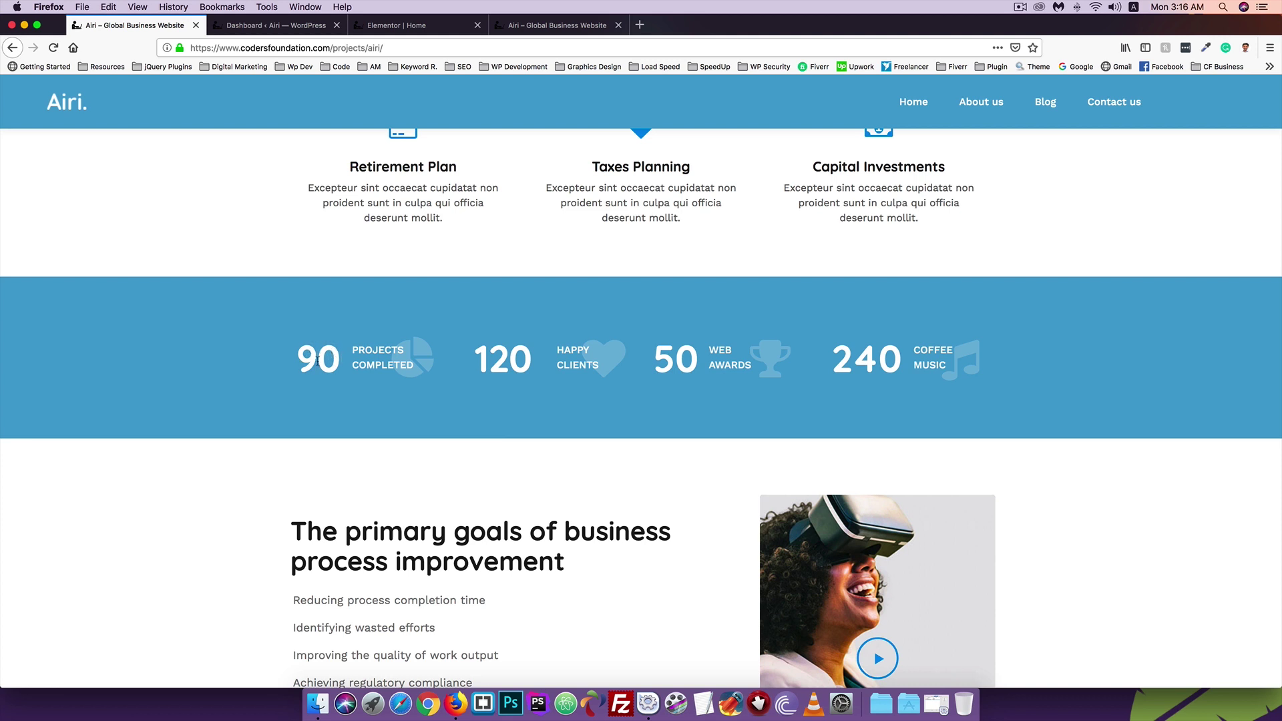
right_click(422, 352)
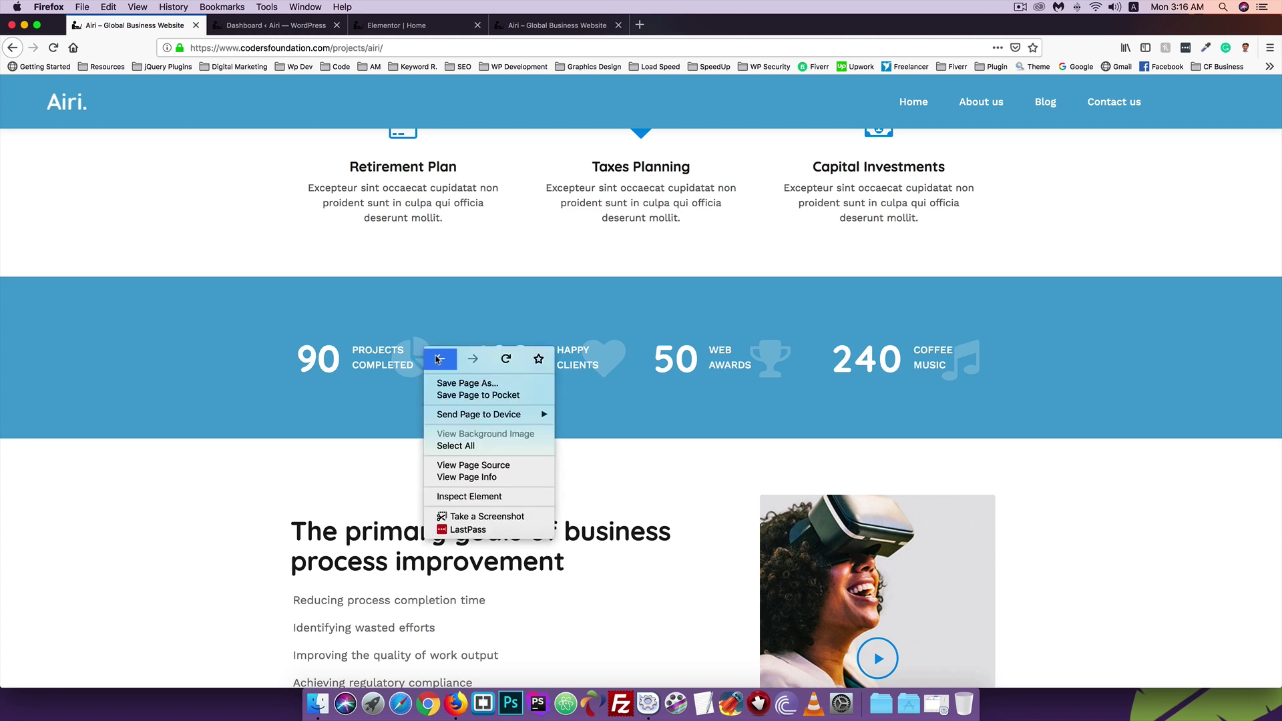
click(402, 410)
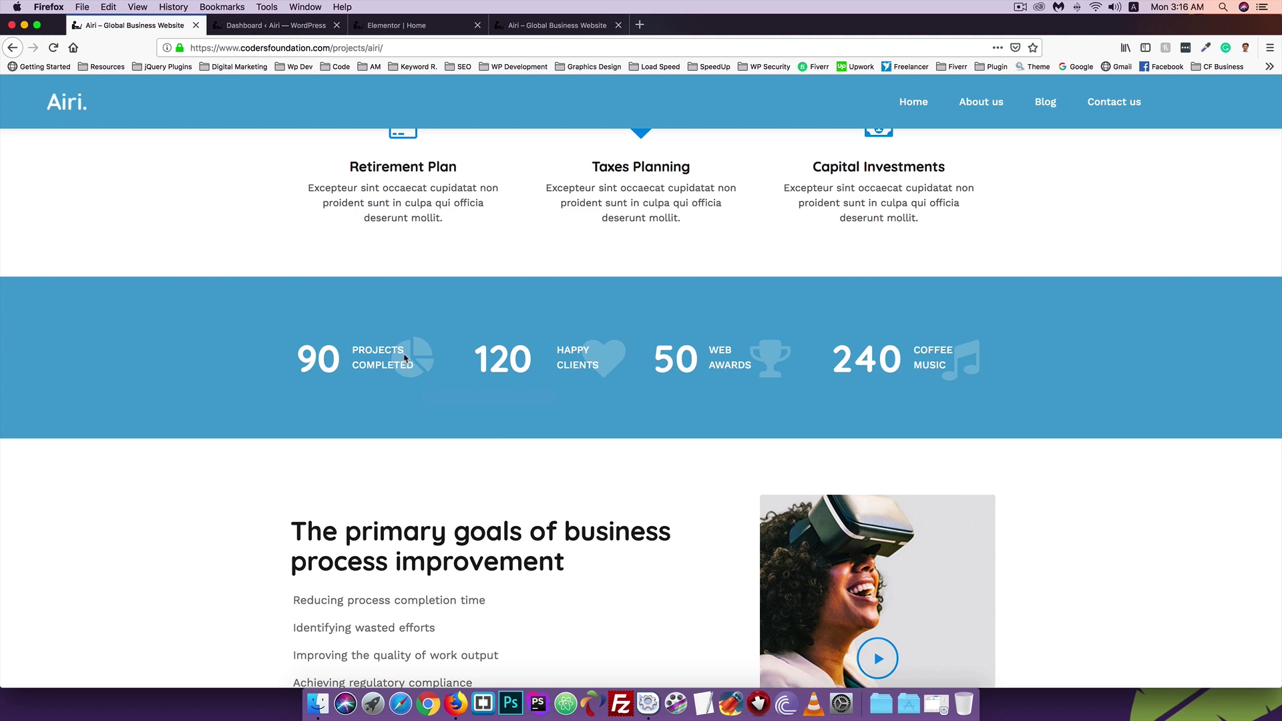
scroll(412, 361, down, 1)
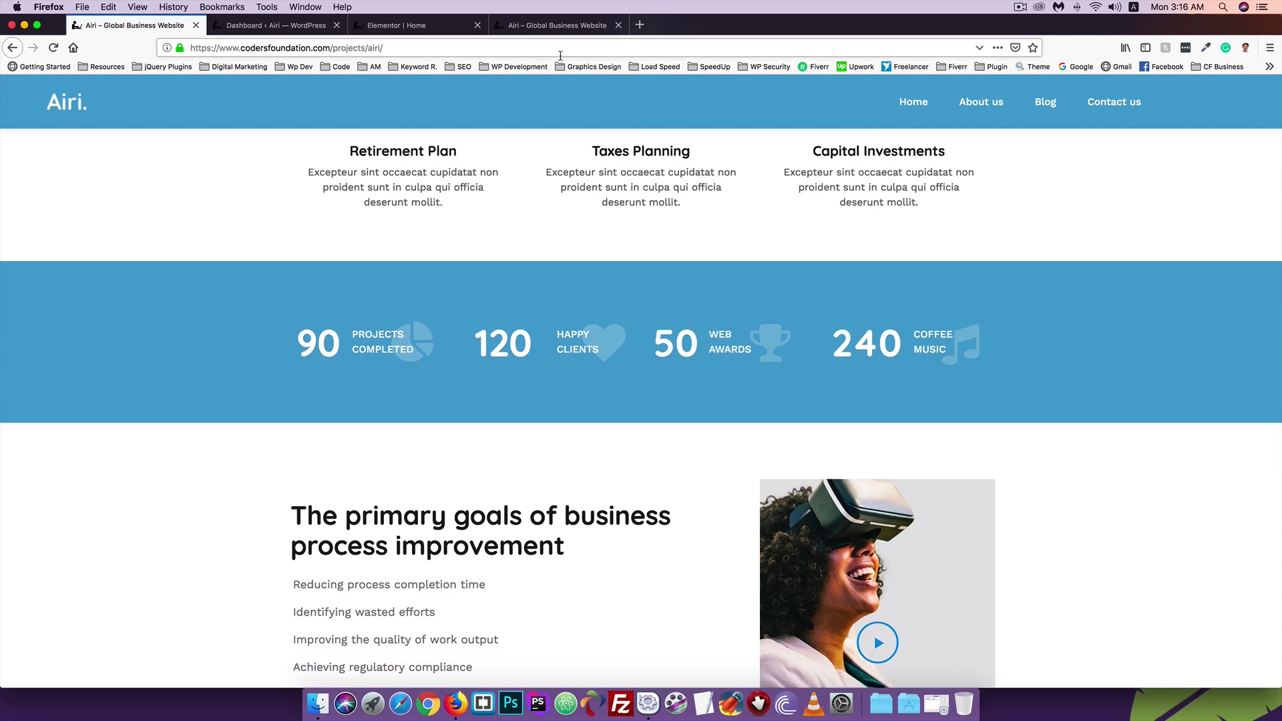
click(528, 30)
click(396, 25)
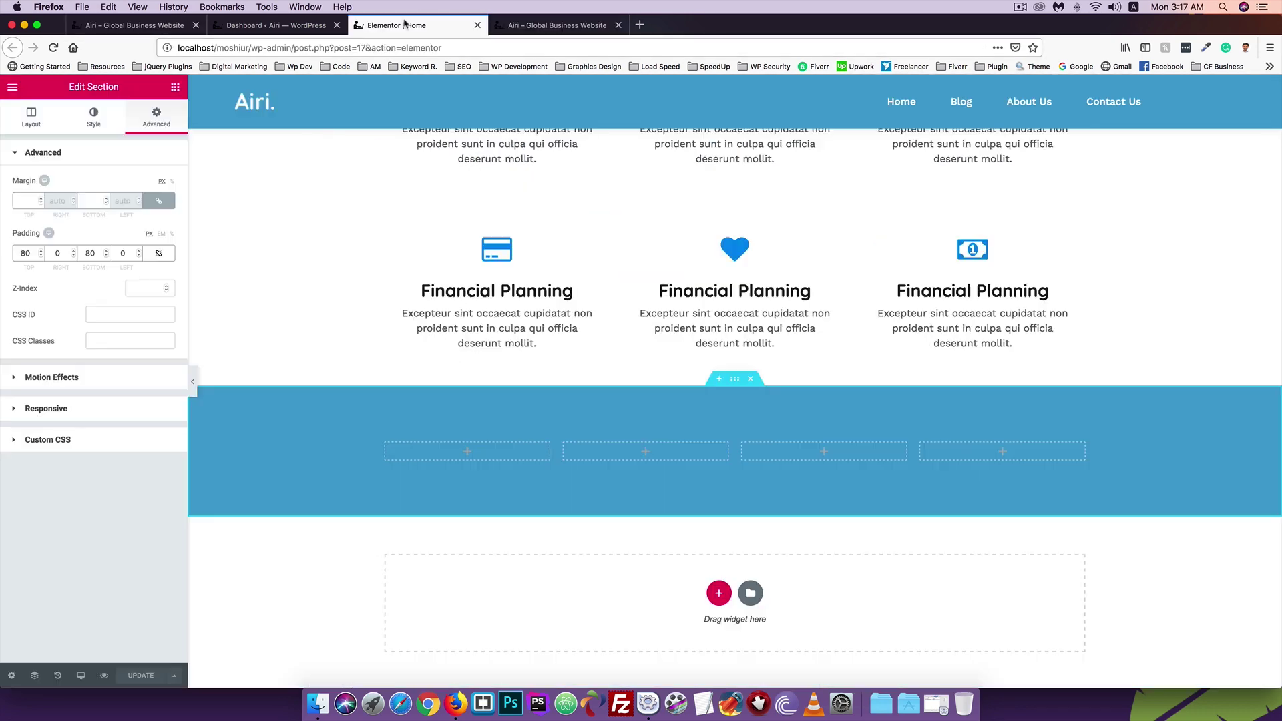
Place a two-column inner section in the first column of the blue section and open its settings
click(468, 453)
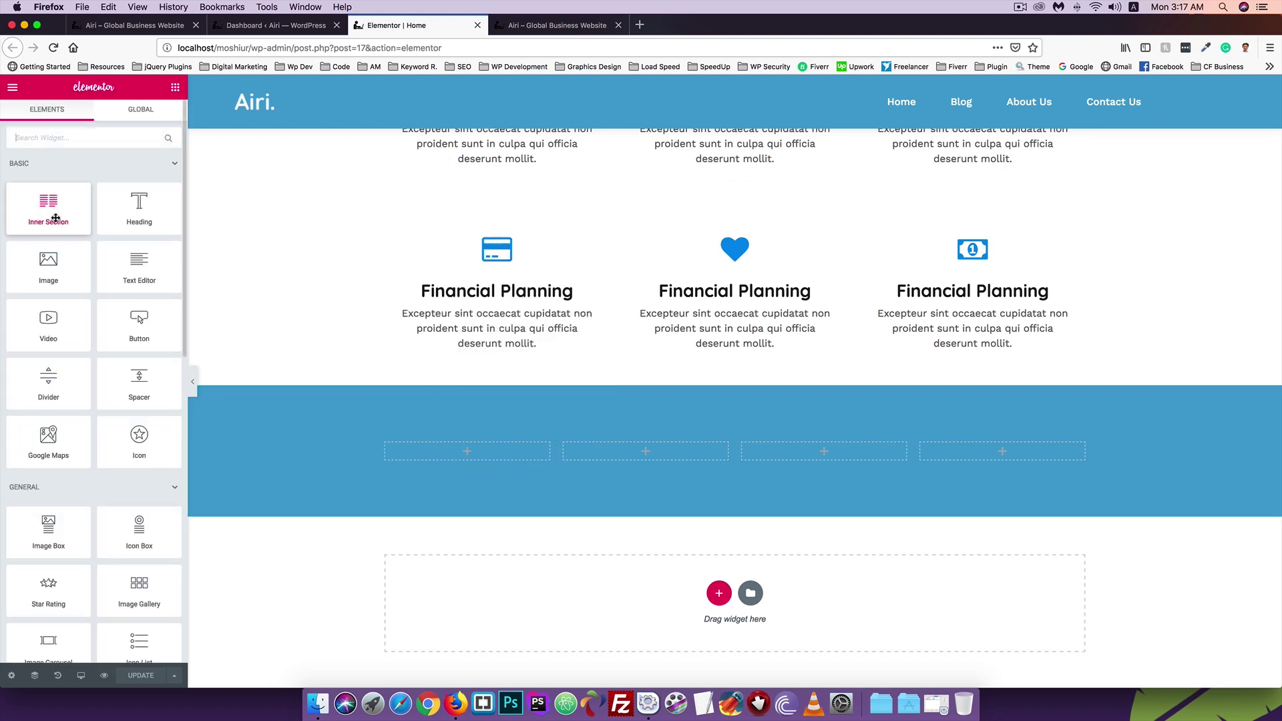
drag(43, 210, 440, 450)
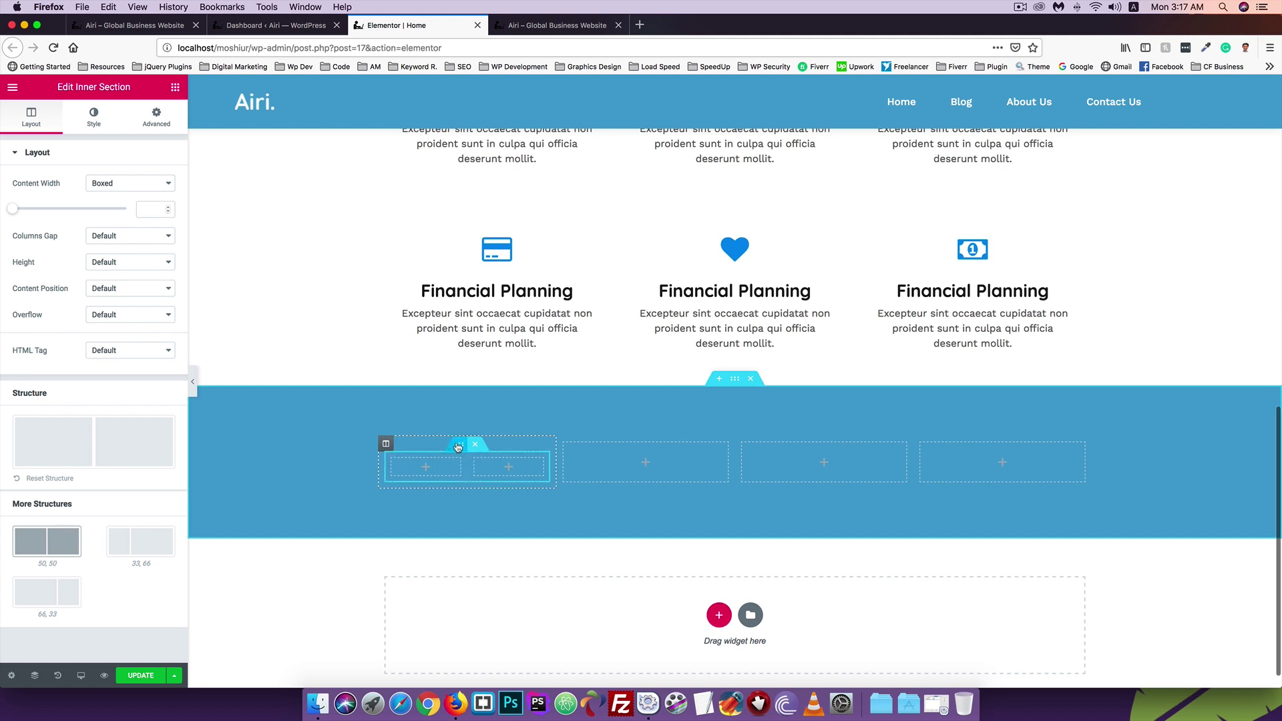
right_click(459, 447)
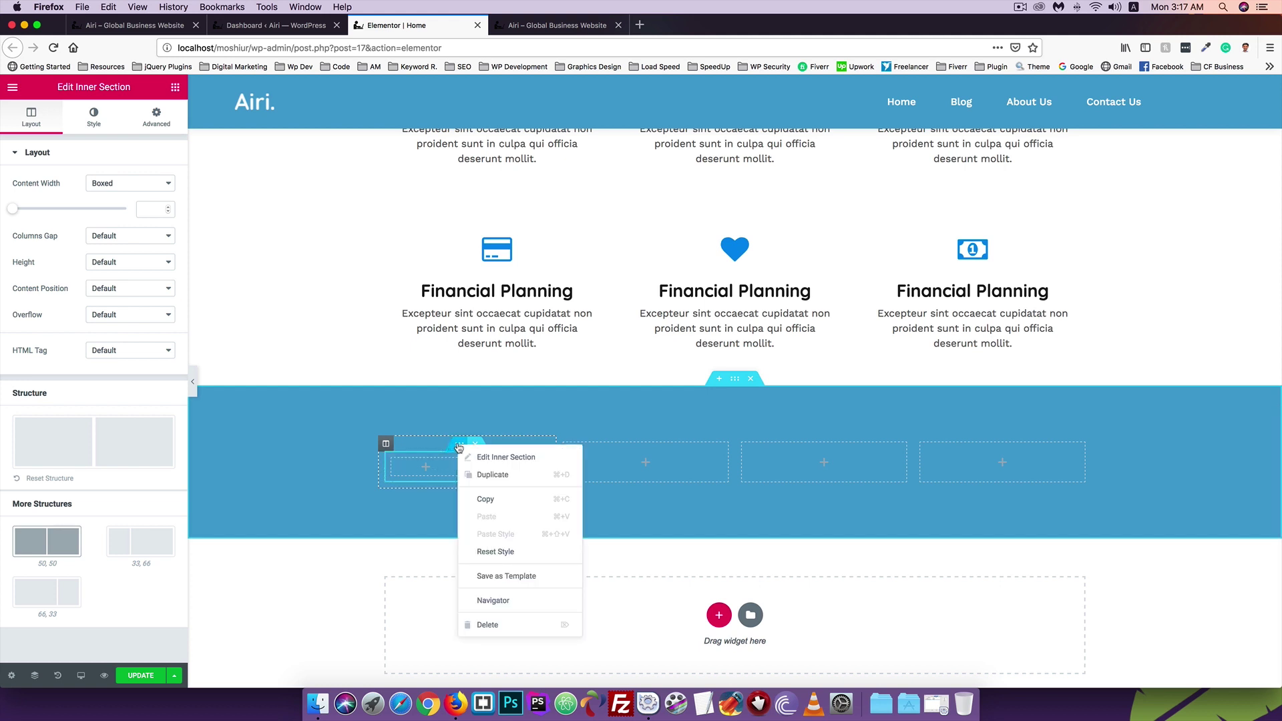
click(488, 457)
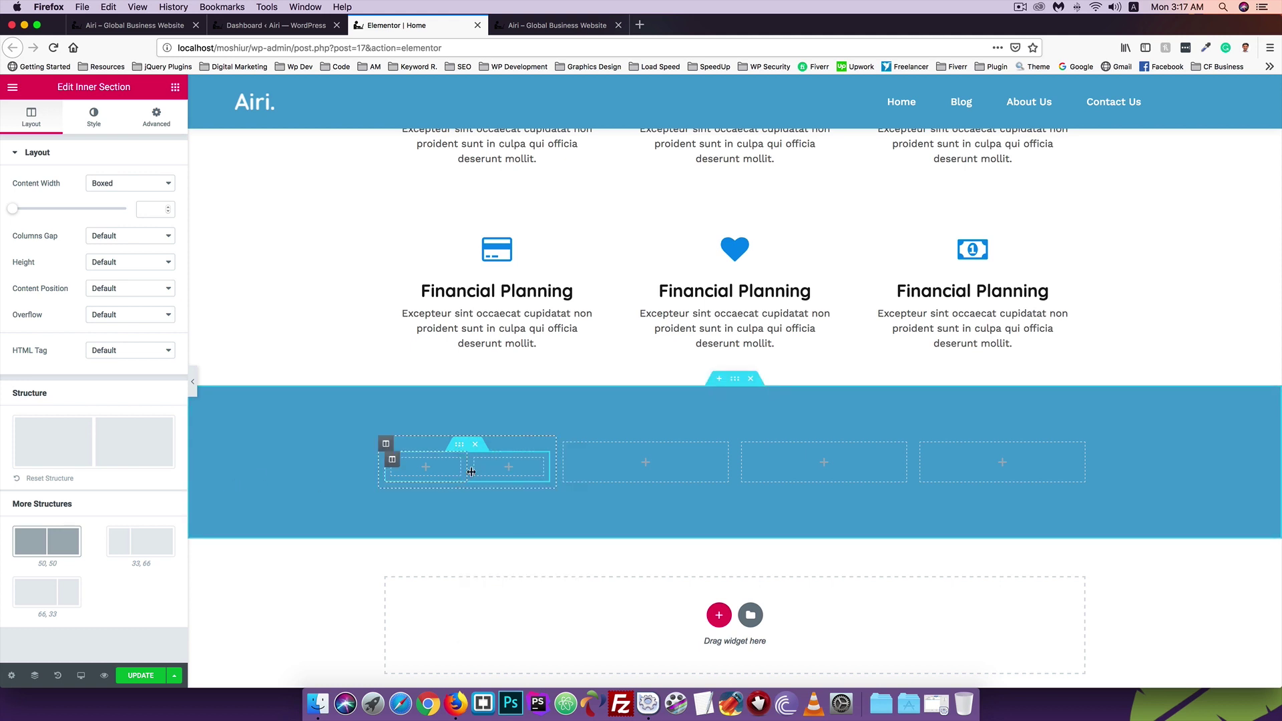
right_click(486, 470)
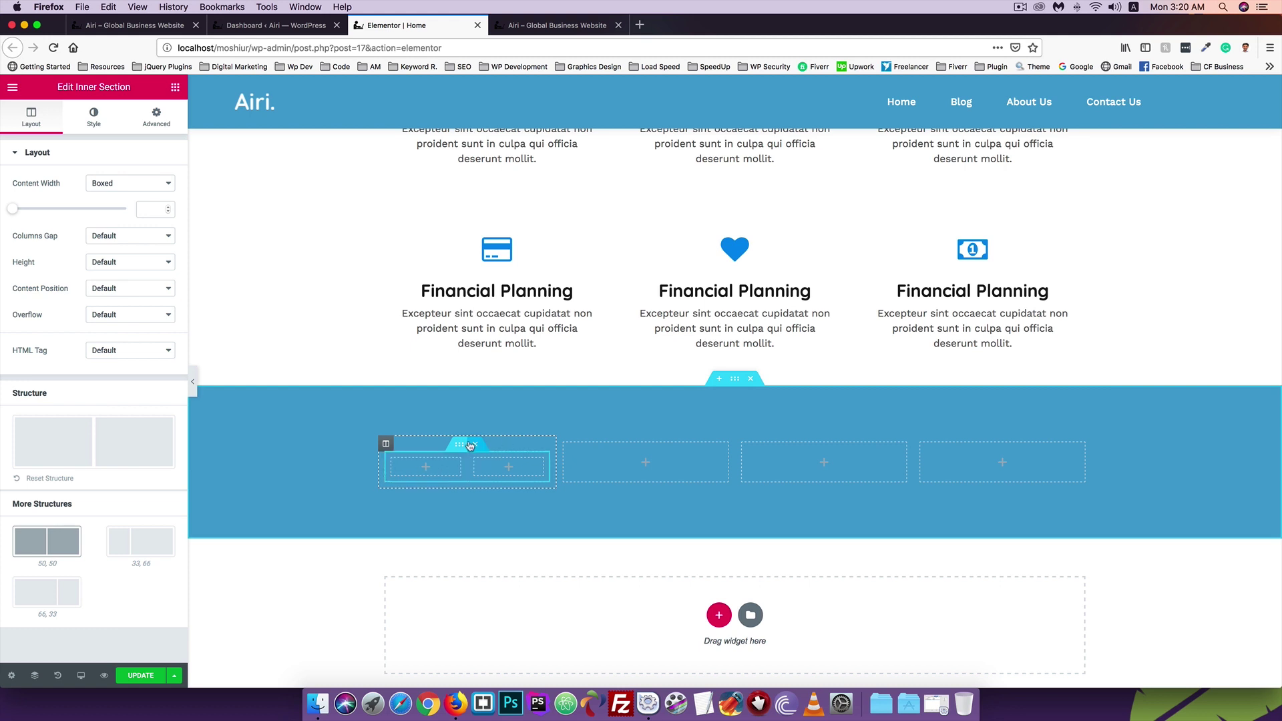
right_click(510, 445)
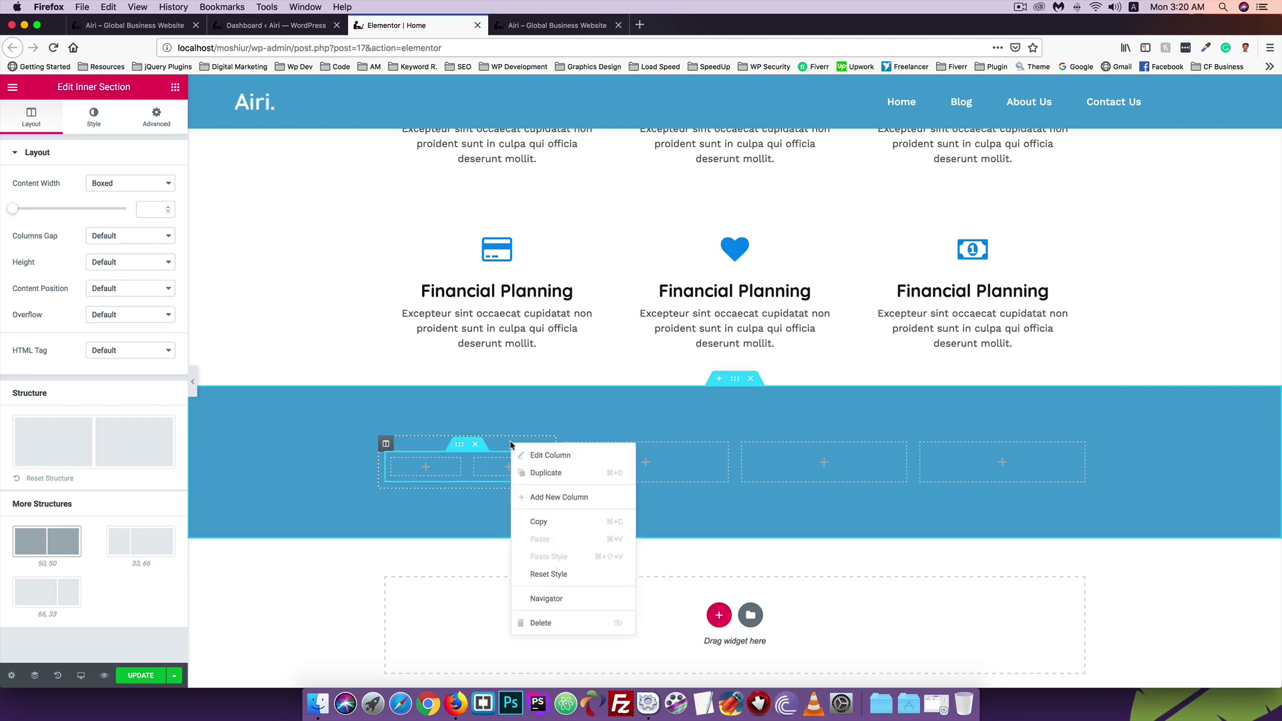
click(550, 497)
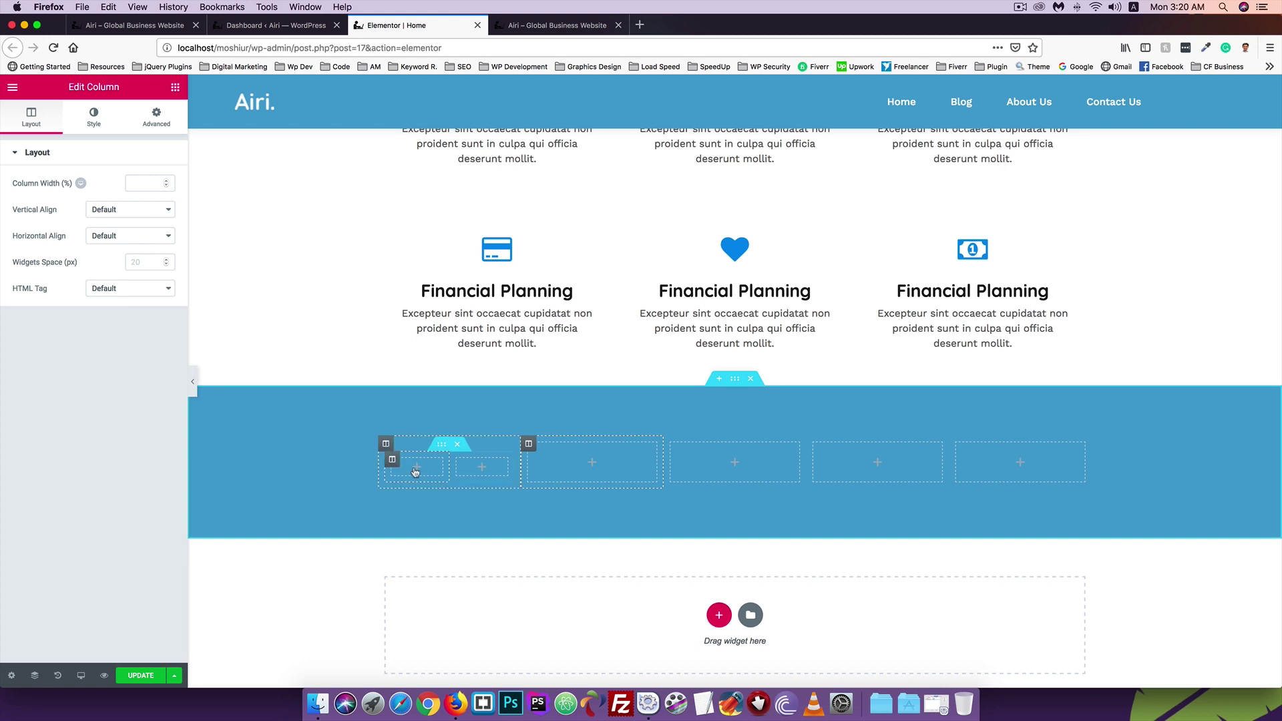
right_click(596, 458)
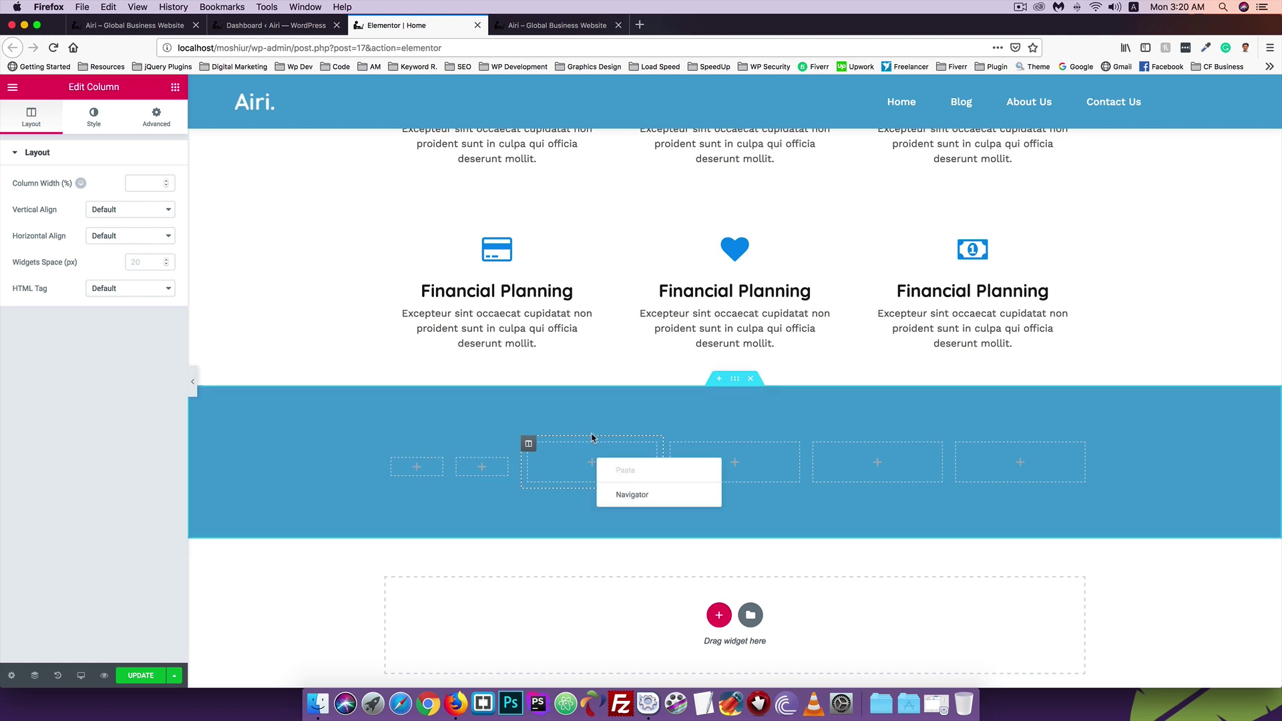
right_click(597, 440)
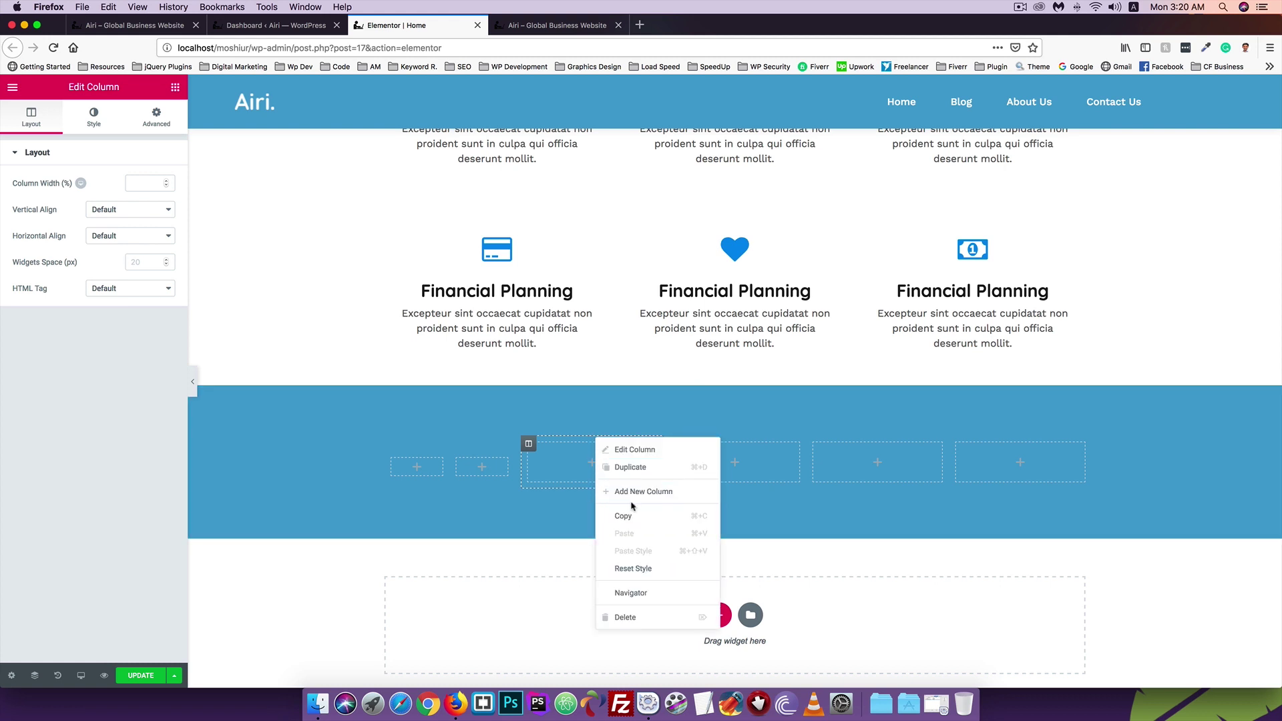
click(626, 617)
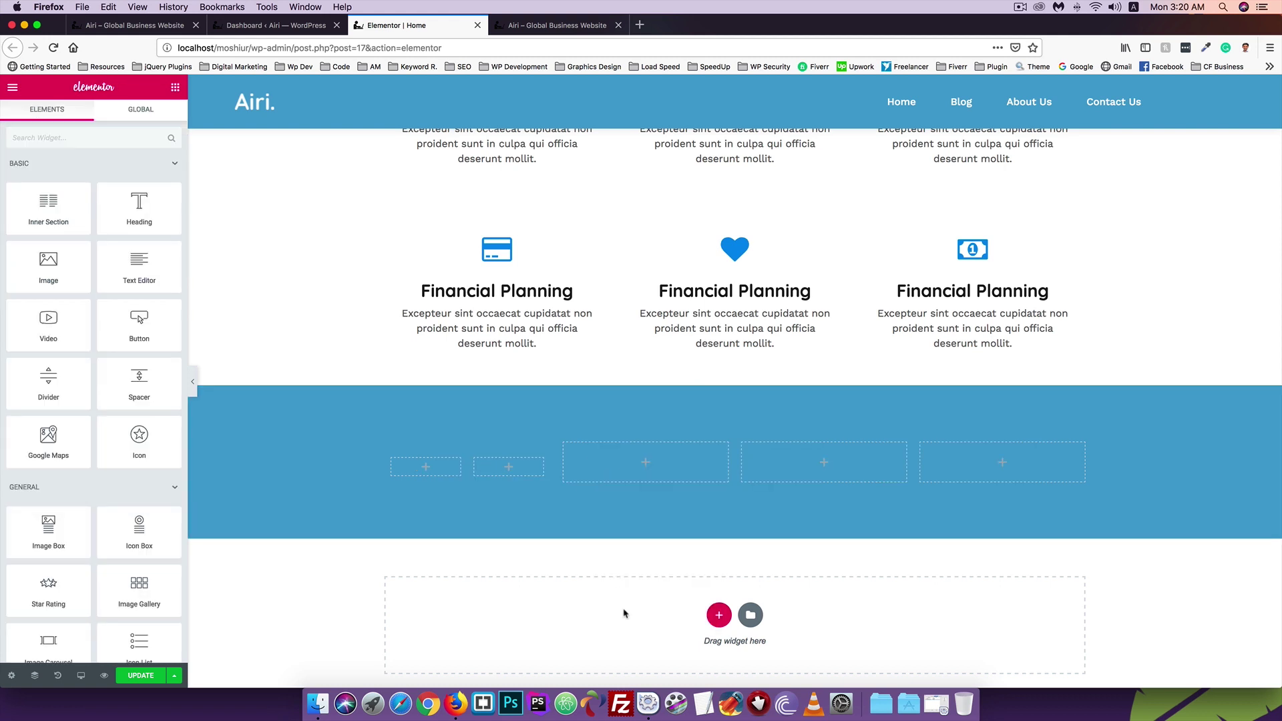
Add a third column to the inner section in the blue section's first column
right_click(445, 468)
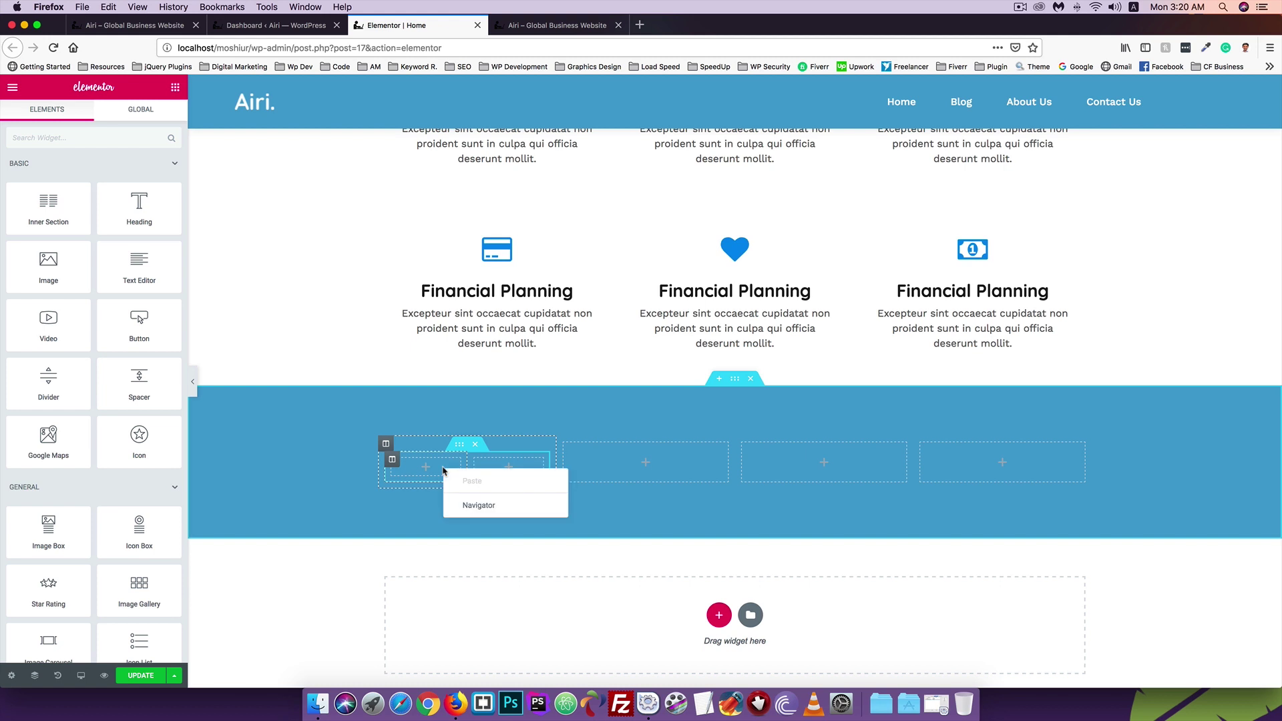
right_click(455, 459)
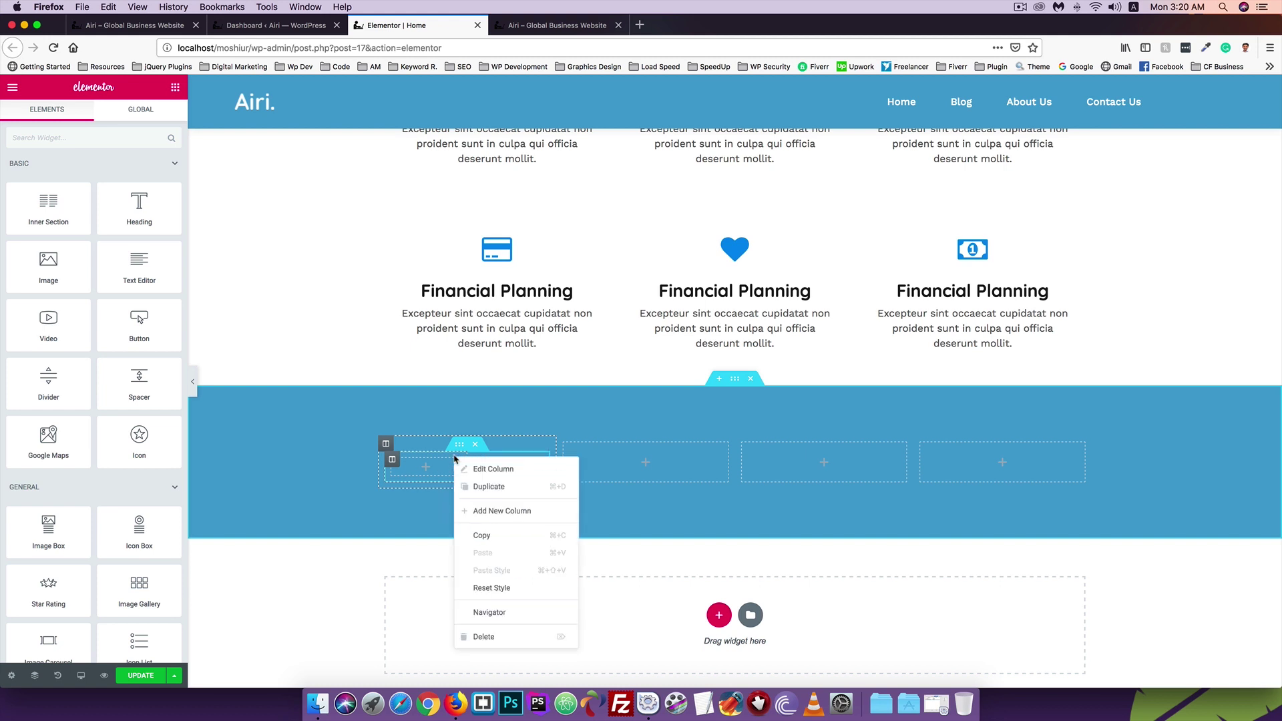
click(487, 512)
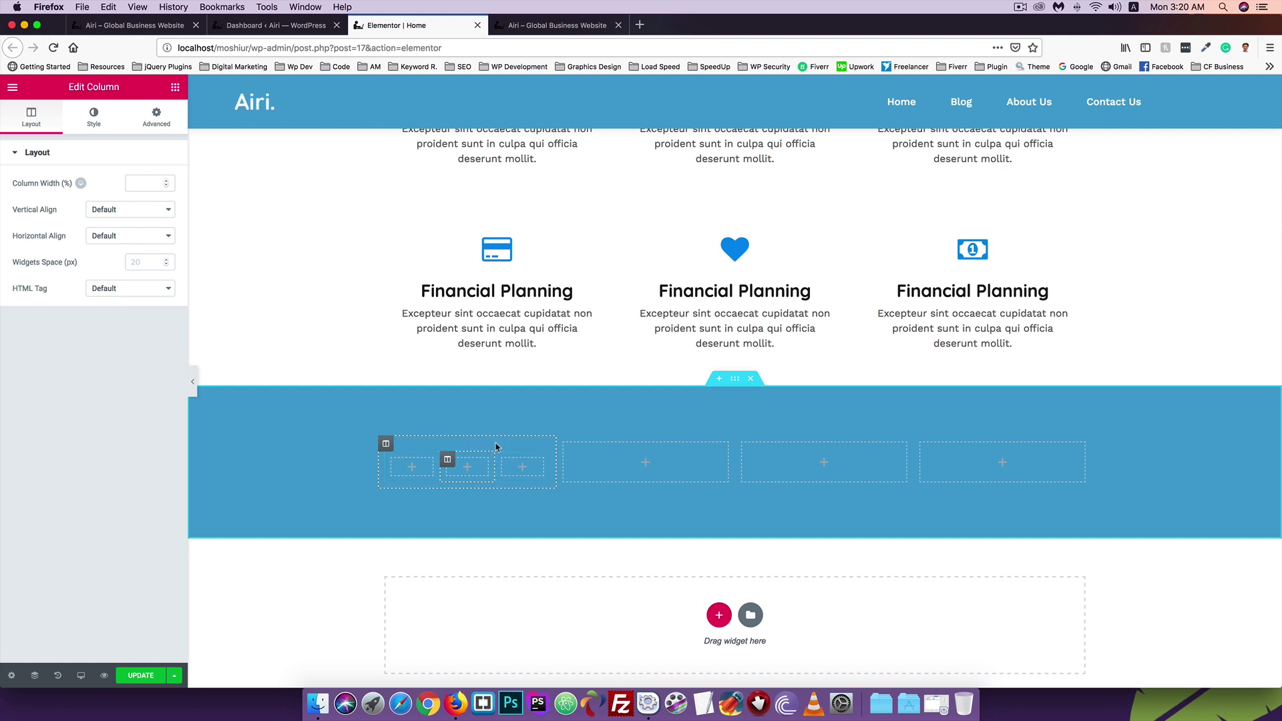
click(432, 458)
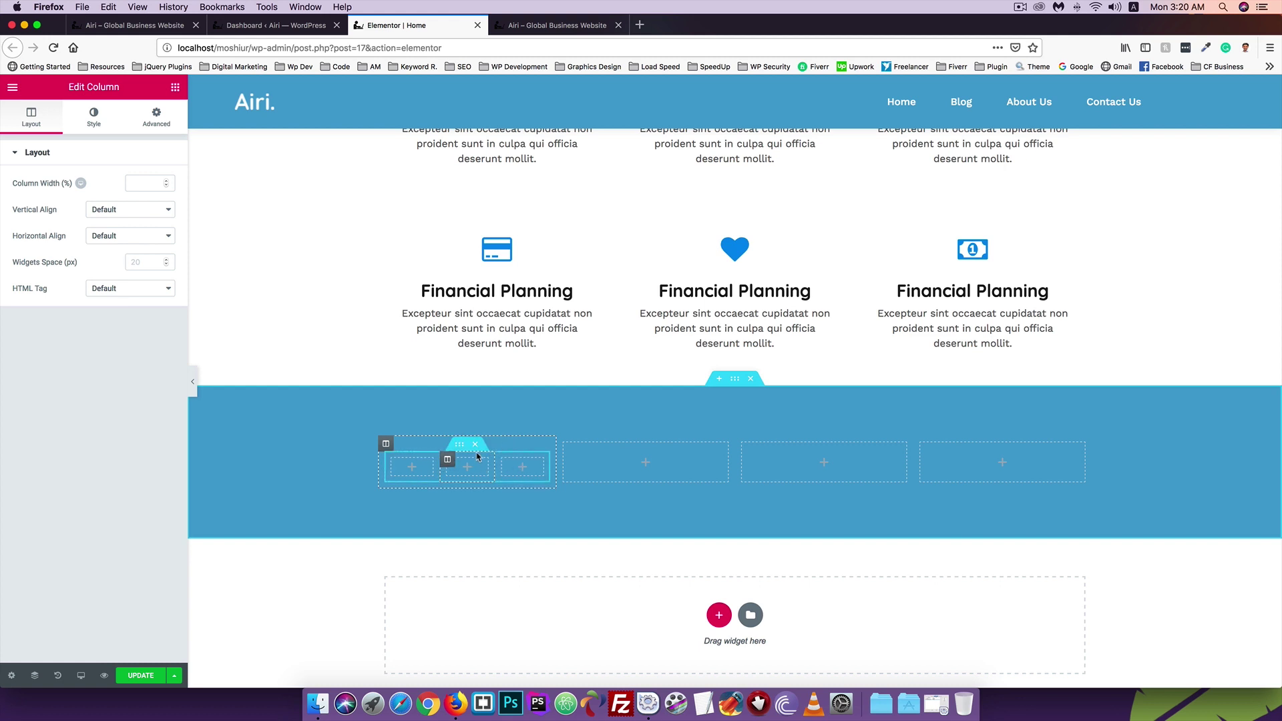
right_click(537, 458)
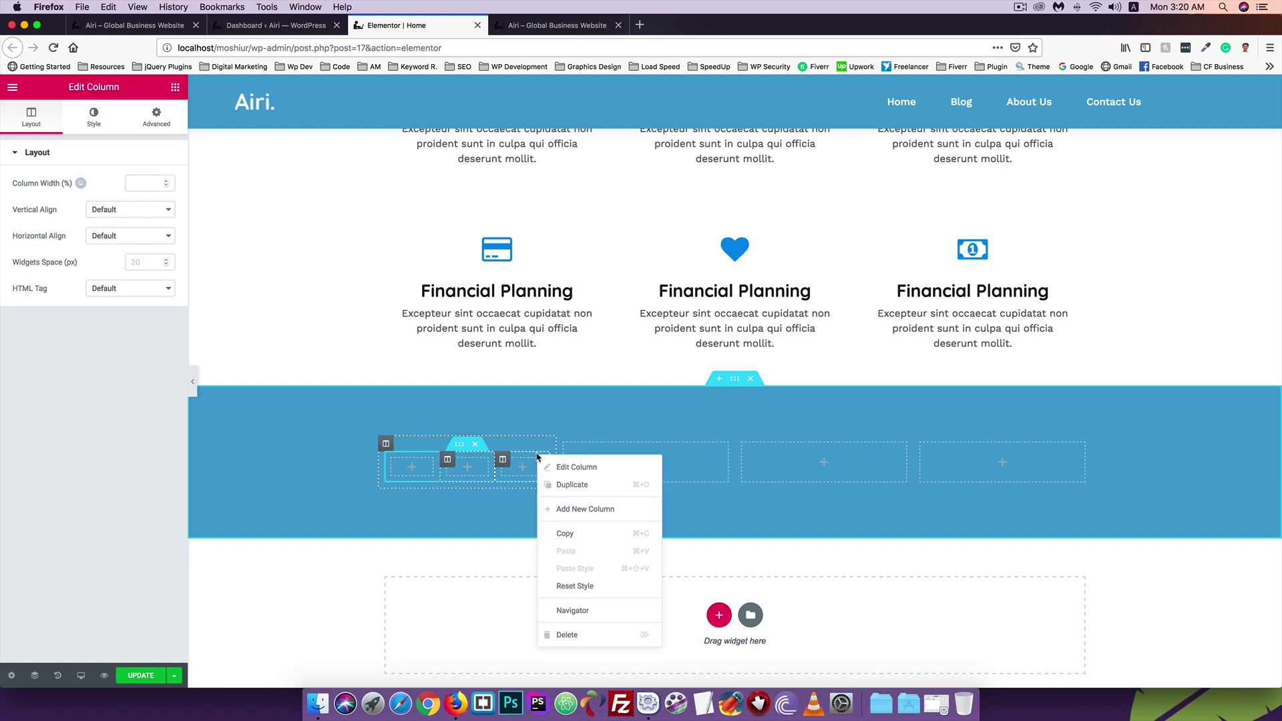
click(563, 510)
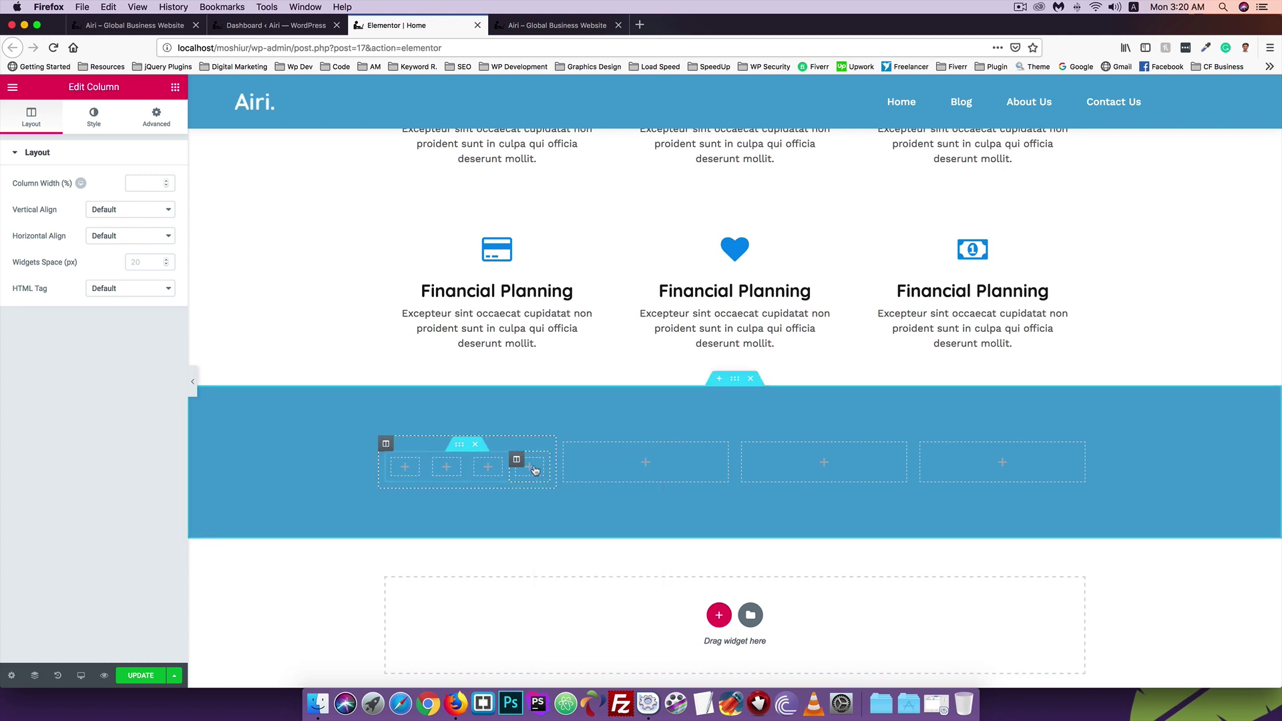
click(460, 445)
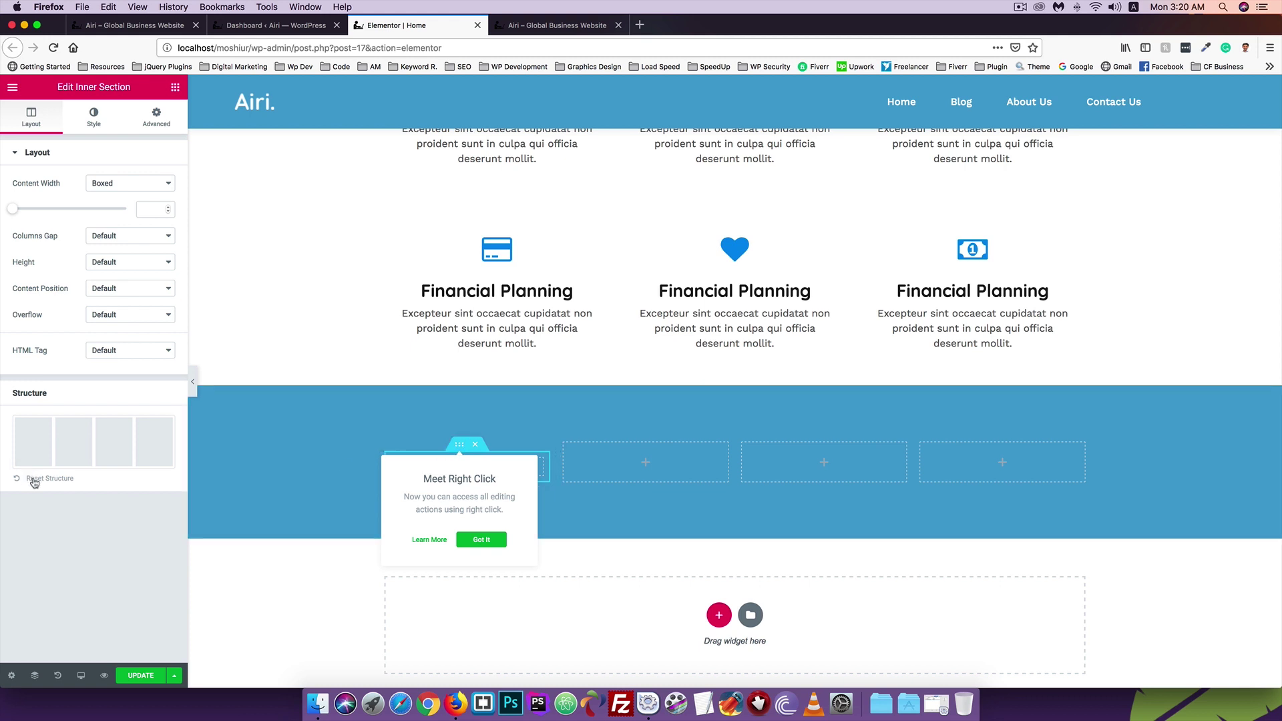
click(471, 542)
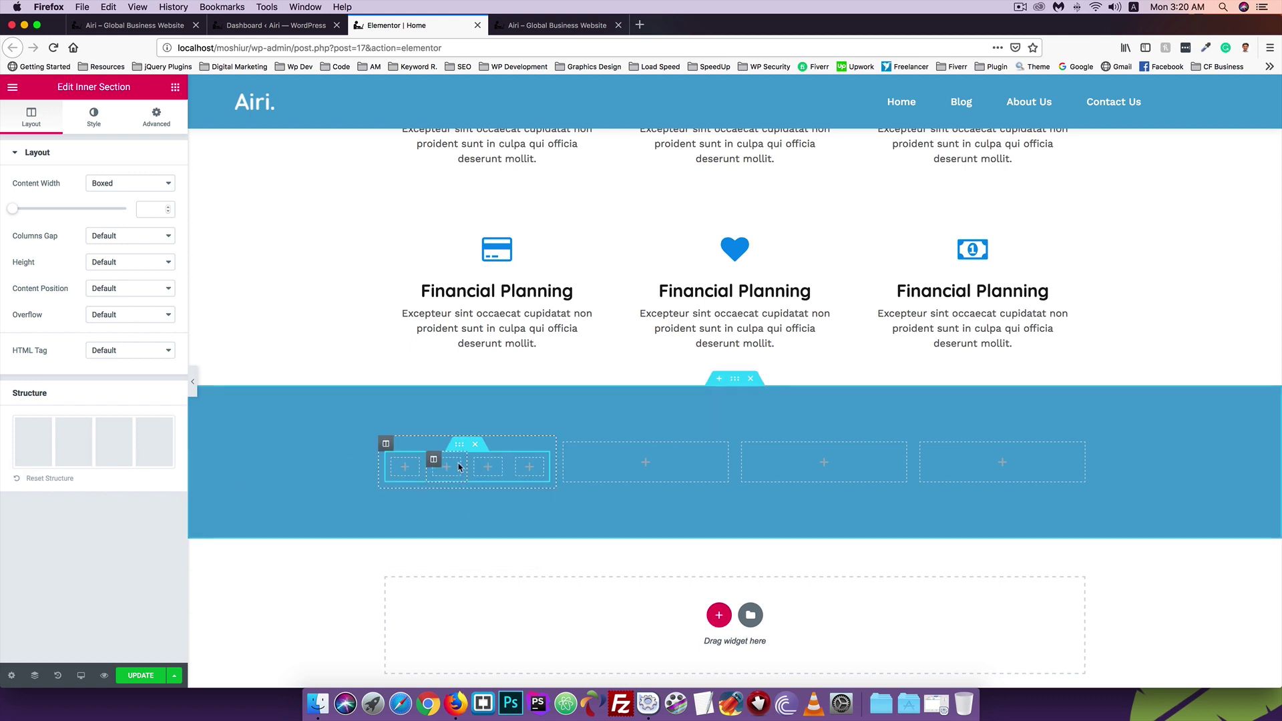
right_click(517, 460)
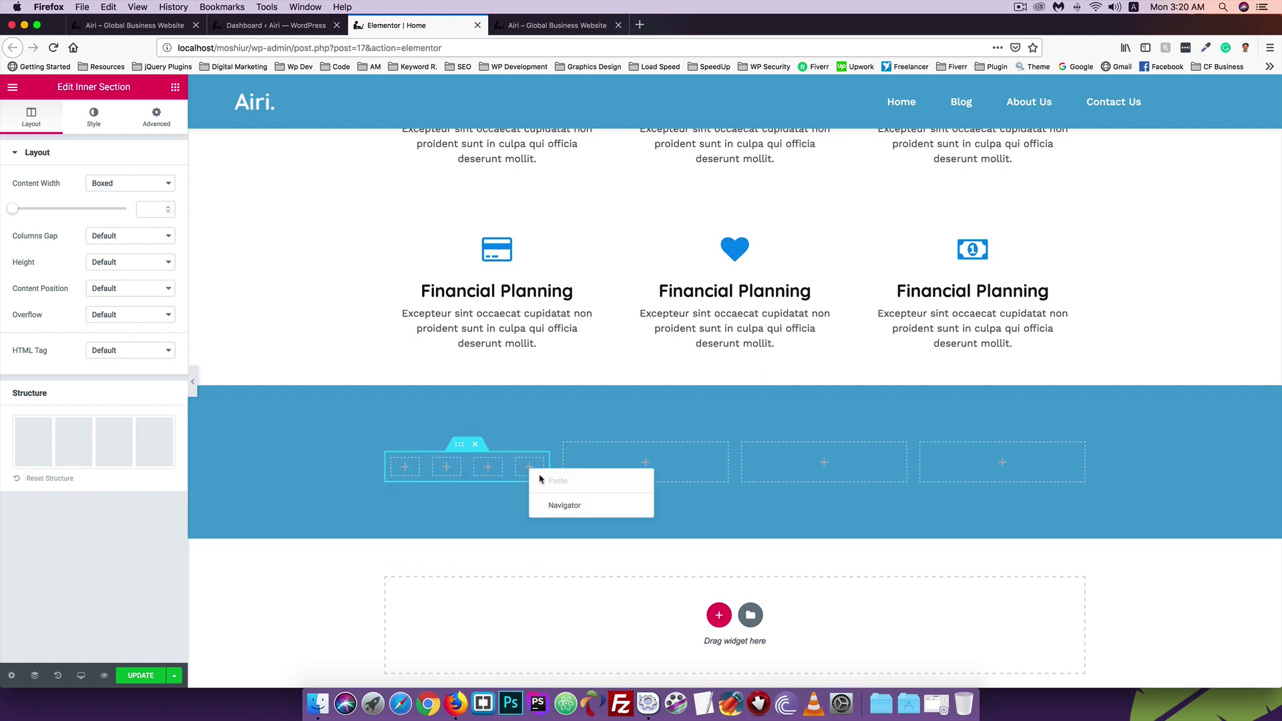
right_click(516, 461)
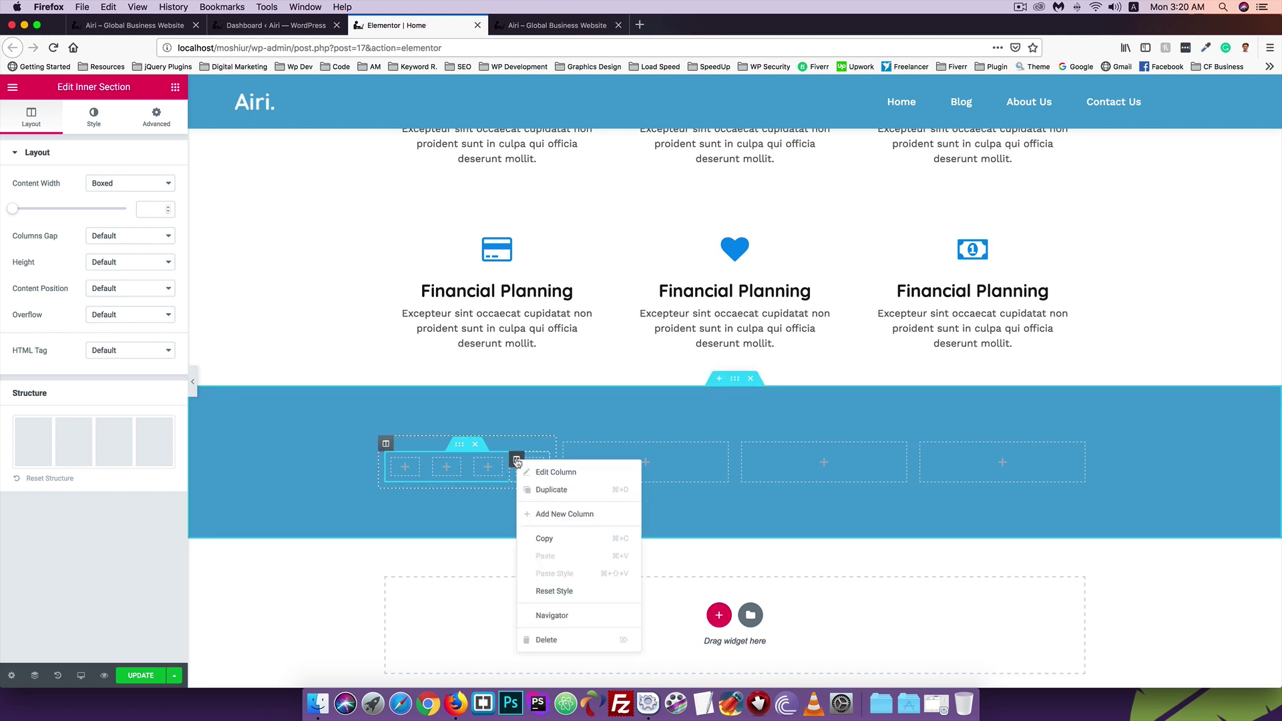
click(545, 638)
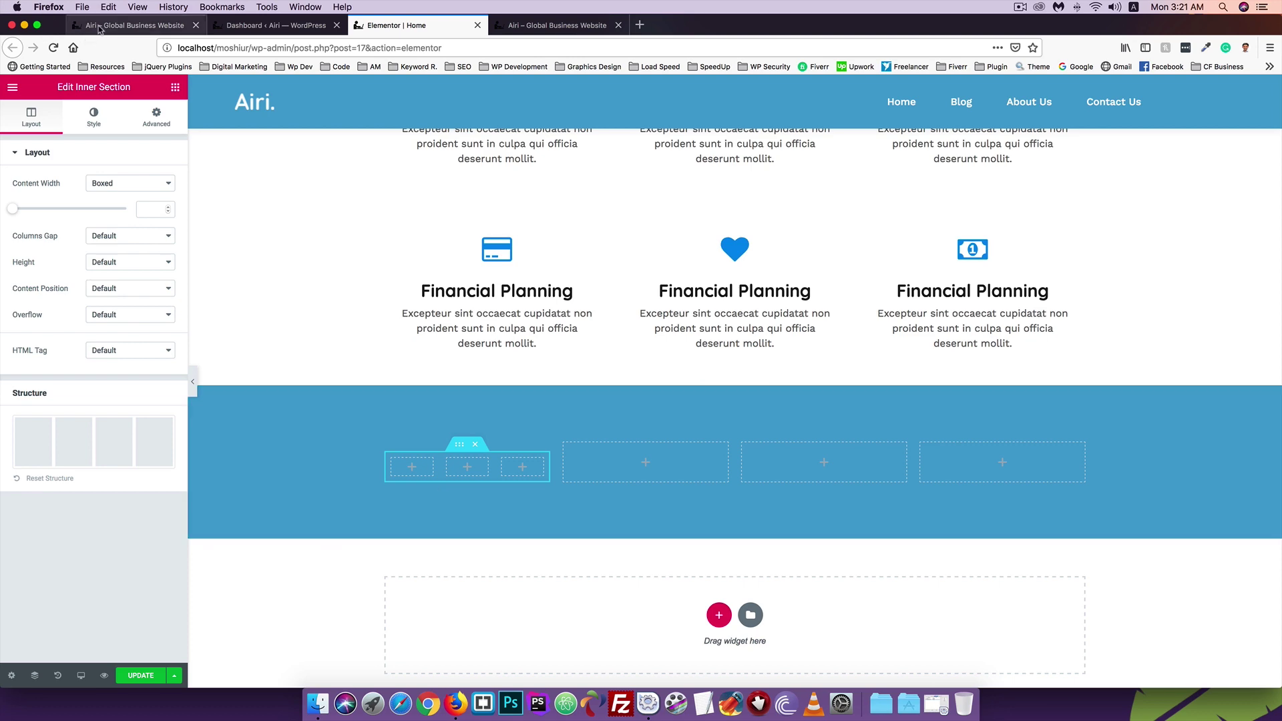
Check the counters on the live reference site and place a Counter widget in the first column of the three-column inner section
click(127, 25)
click(398, 27)
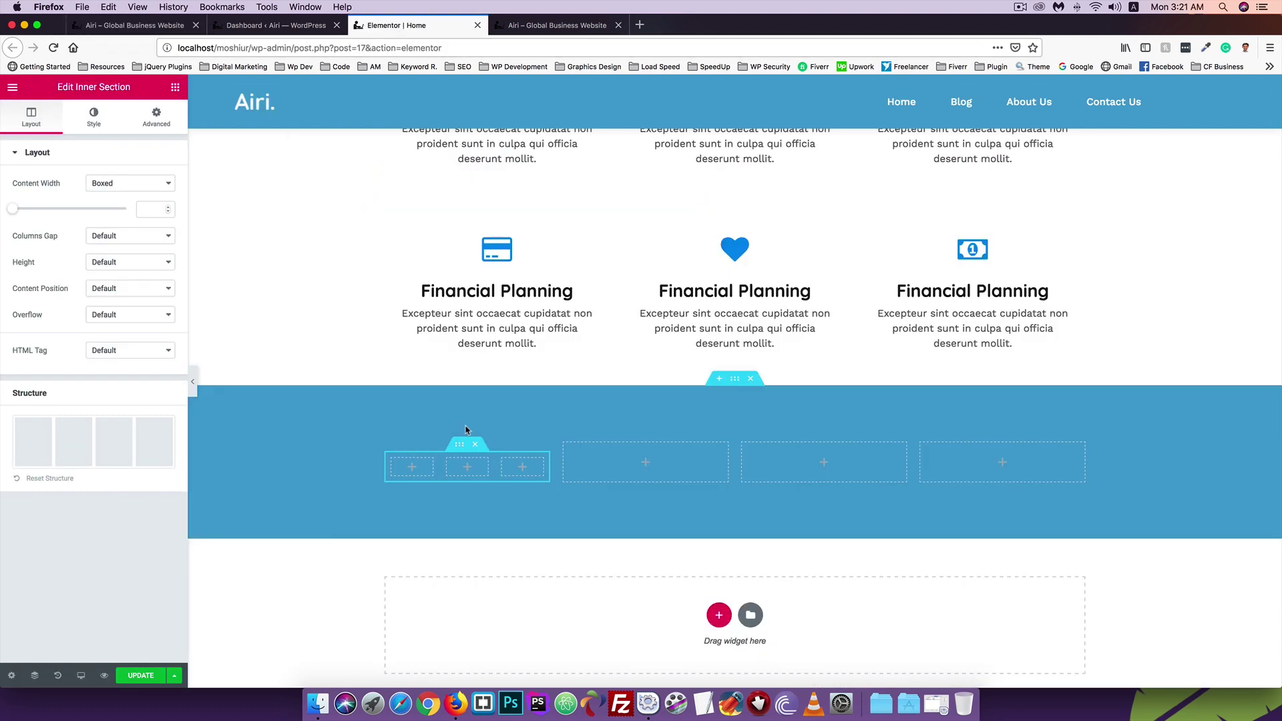
click(410, 469)
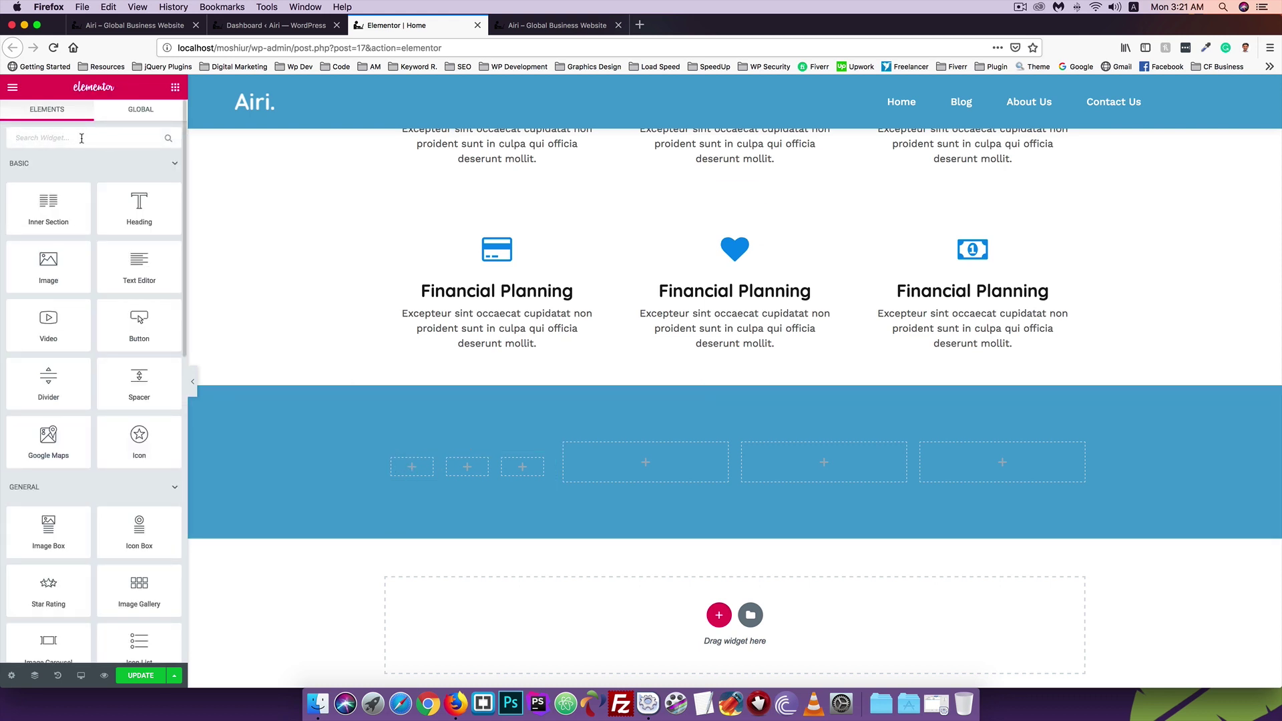
text(cou)
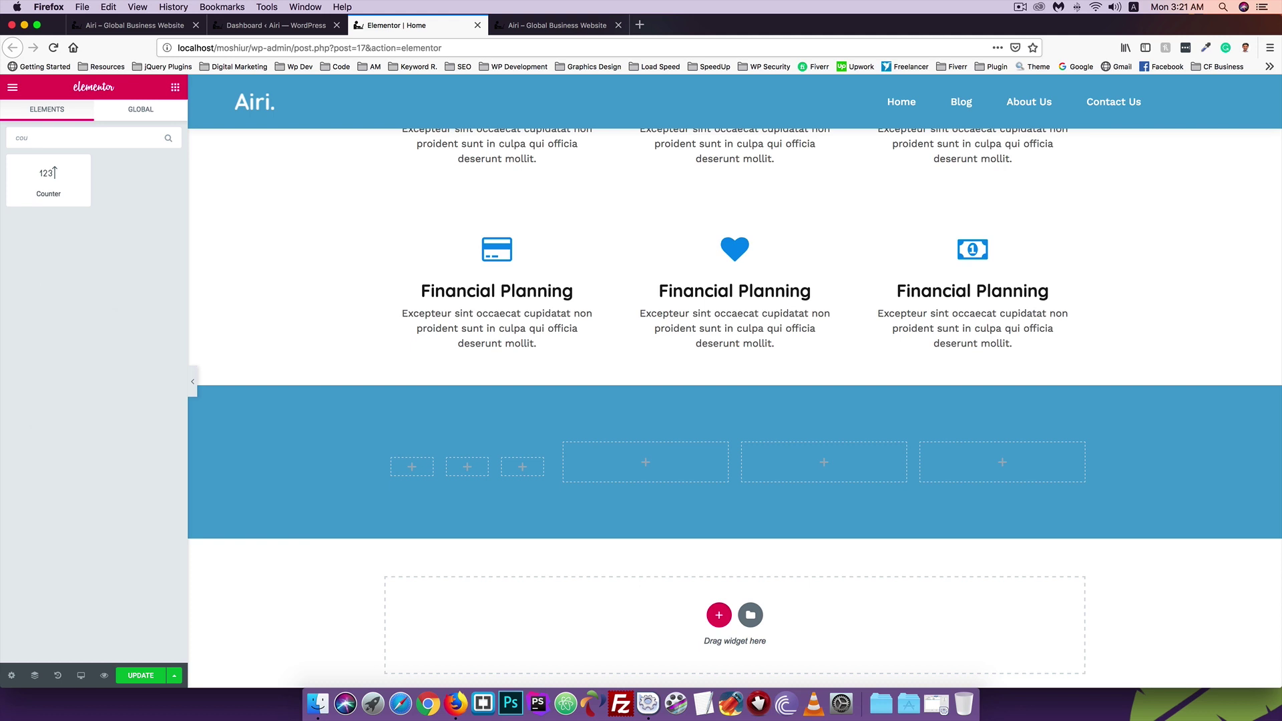
drag(44, 179, 416, 469)
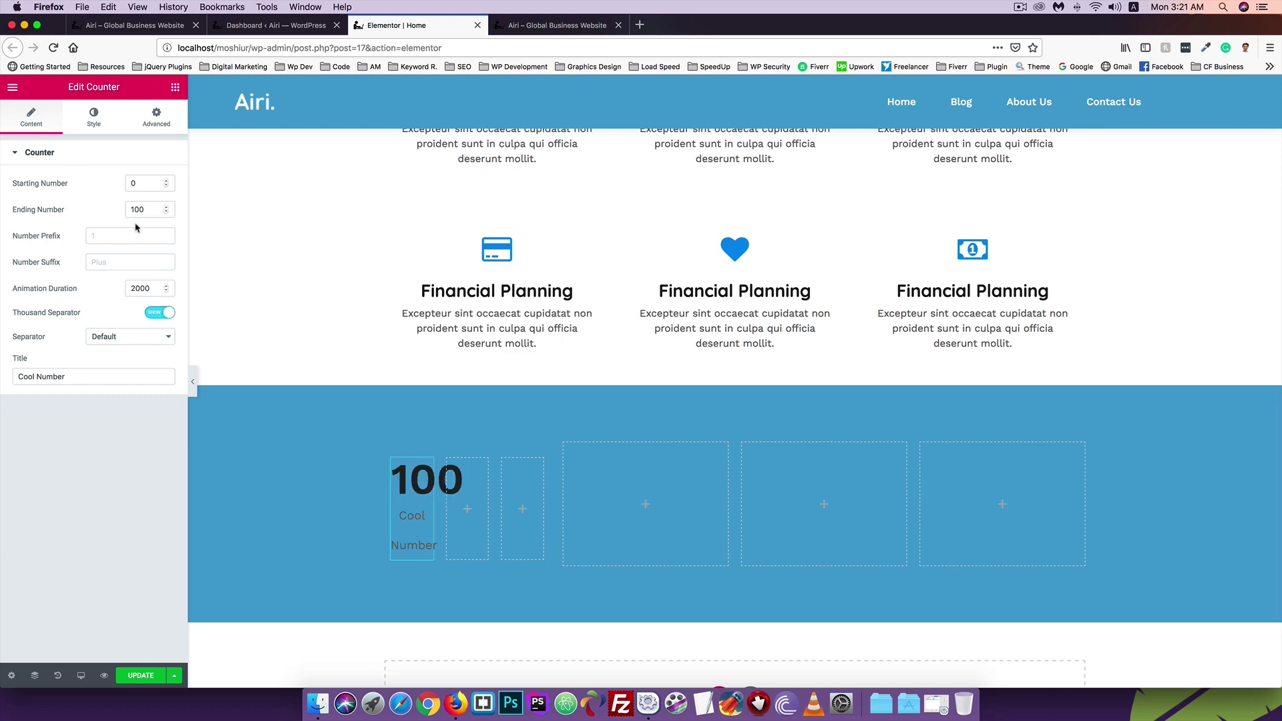
Set the counter's ending number to 90 and clear its title
drag(148, 209, 122, 212)
text(90)
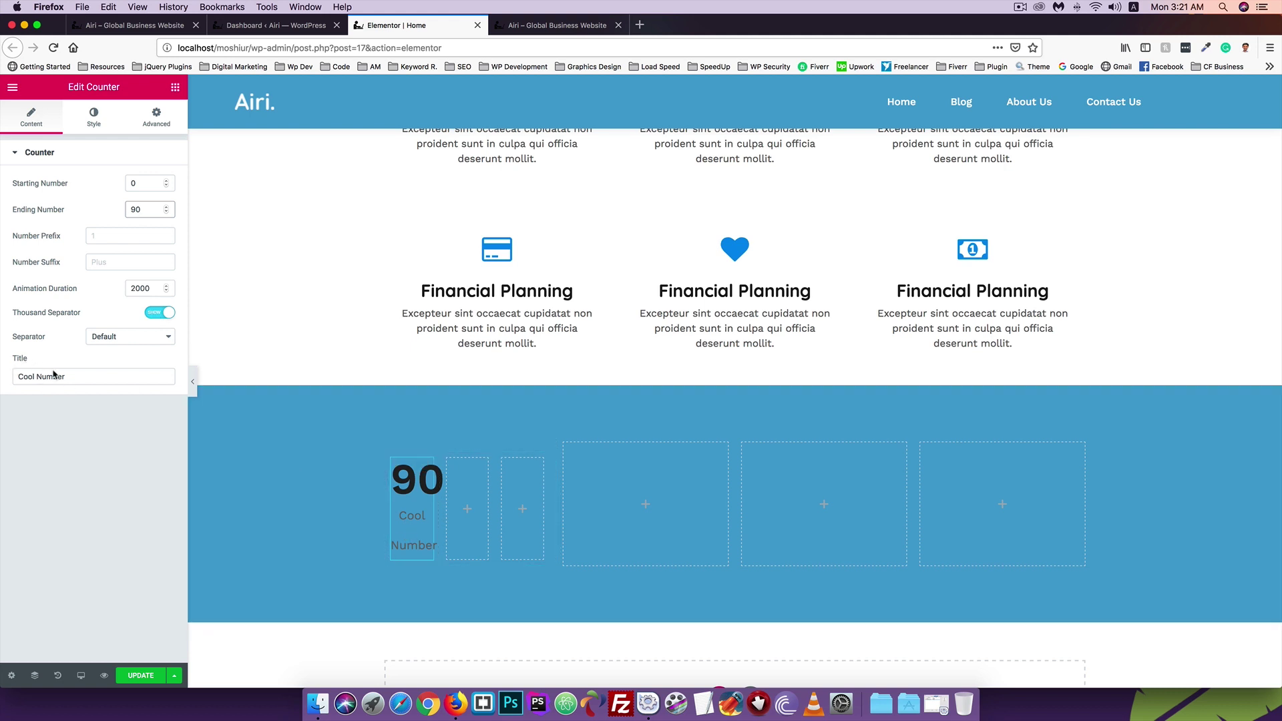
drag(78, 377, 2, 372)
key(BackSpace)
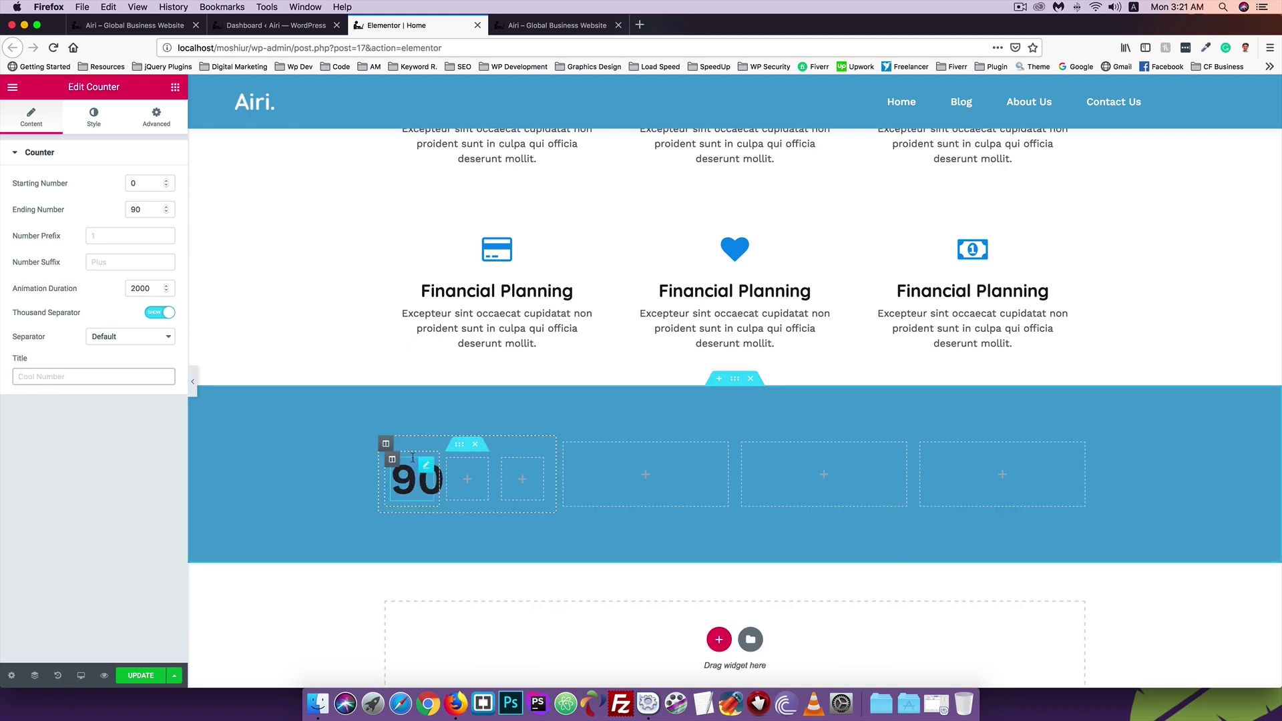
Set the counter number's text color to white
click(91, 122)
click(161, 185)
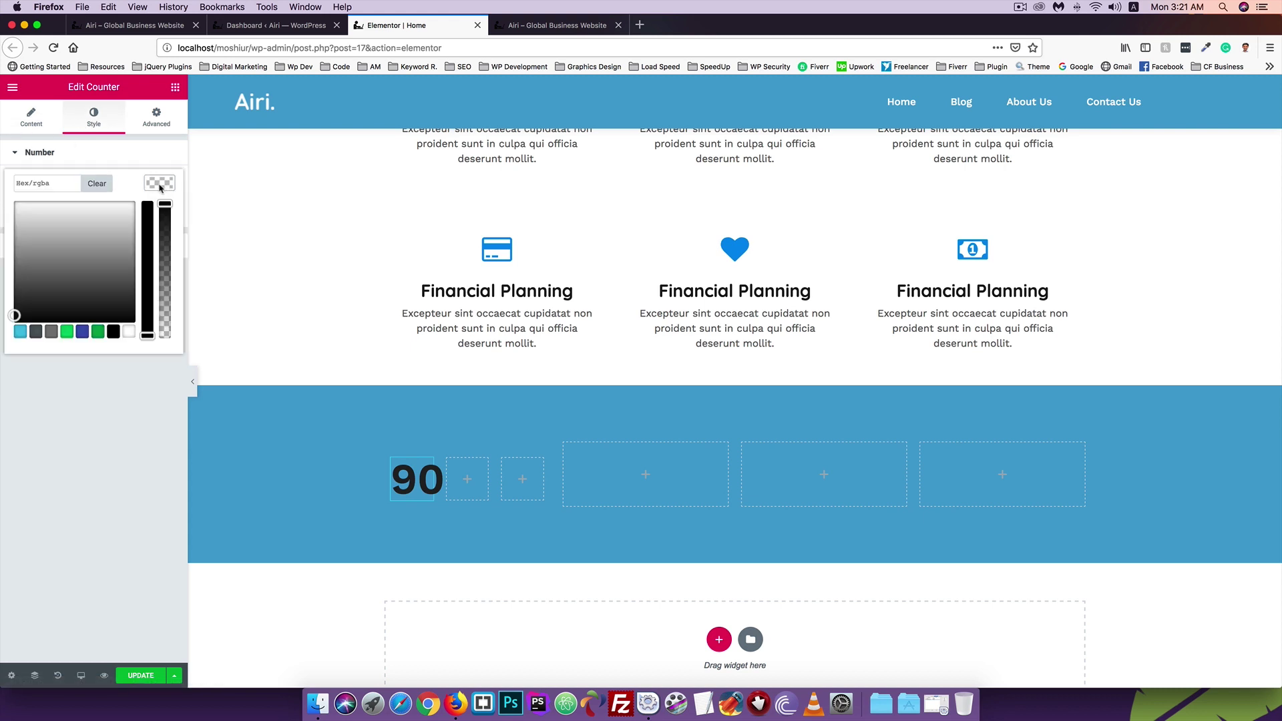
click(128, 334)
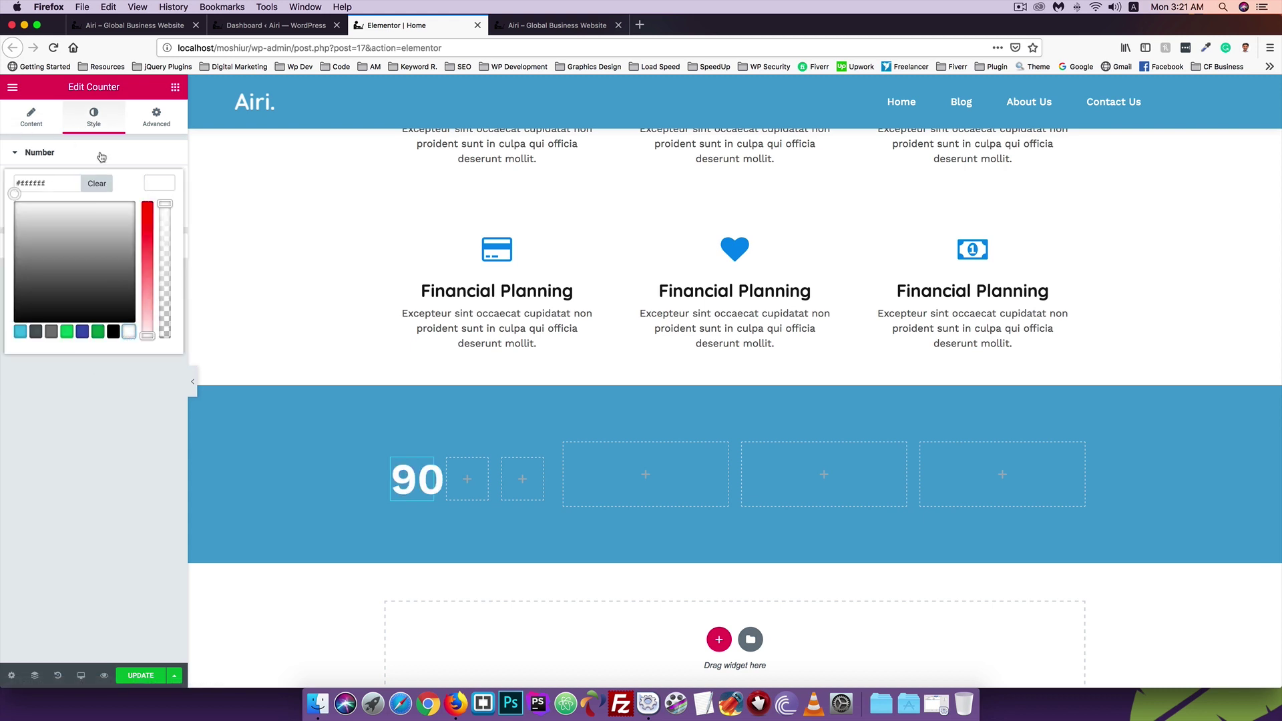
click(122, 155)
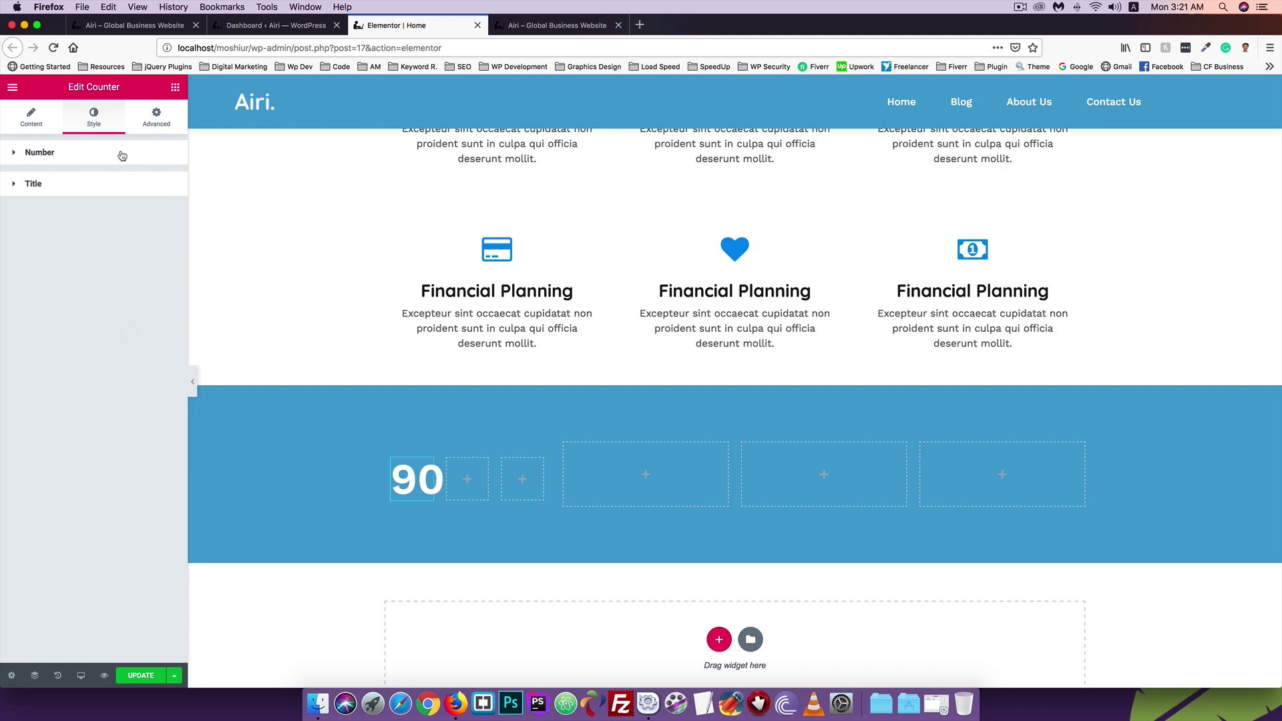
Examine the counter's content settings and the style options for its number and title
click(84, 183)
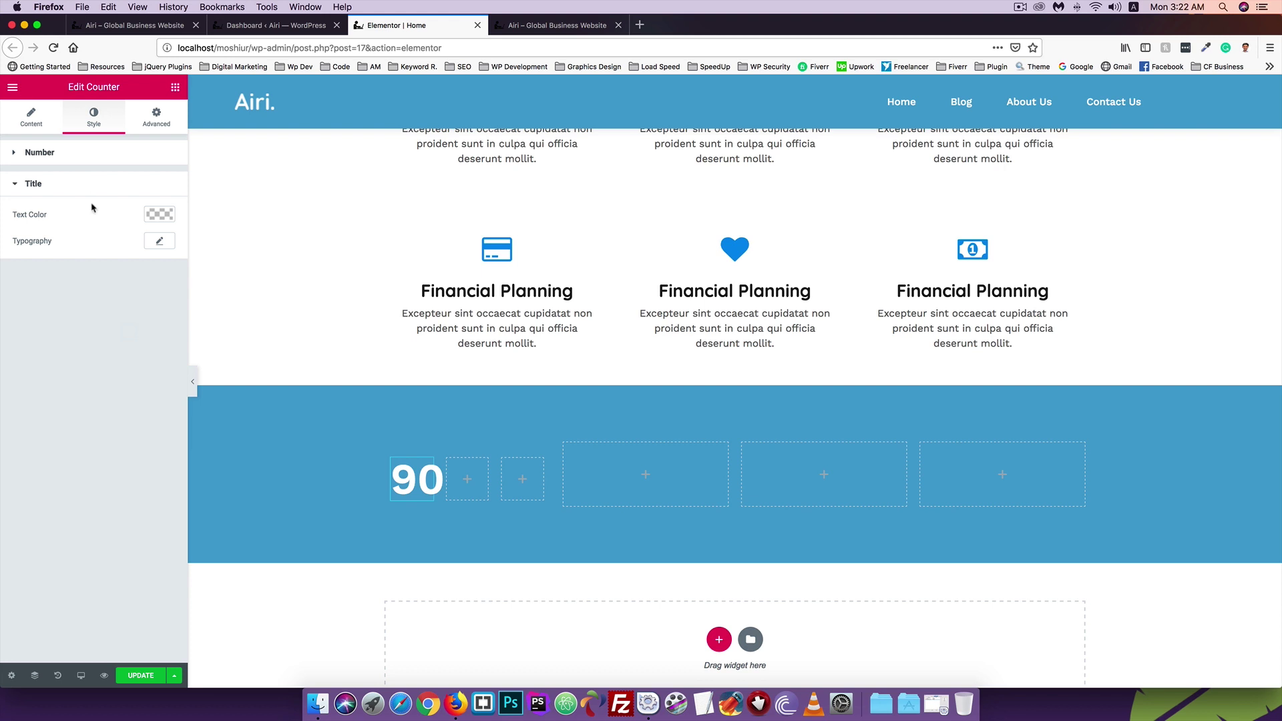
click(20, 125)
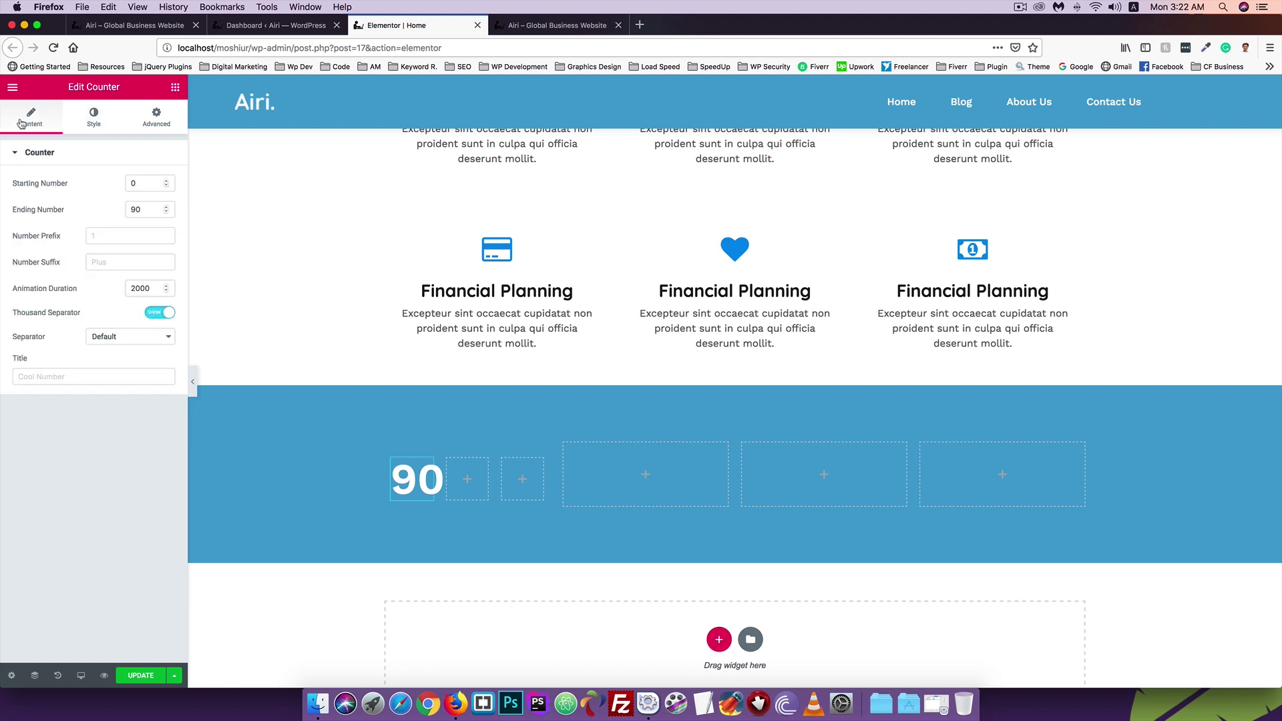
click(94, 118)
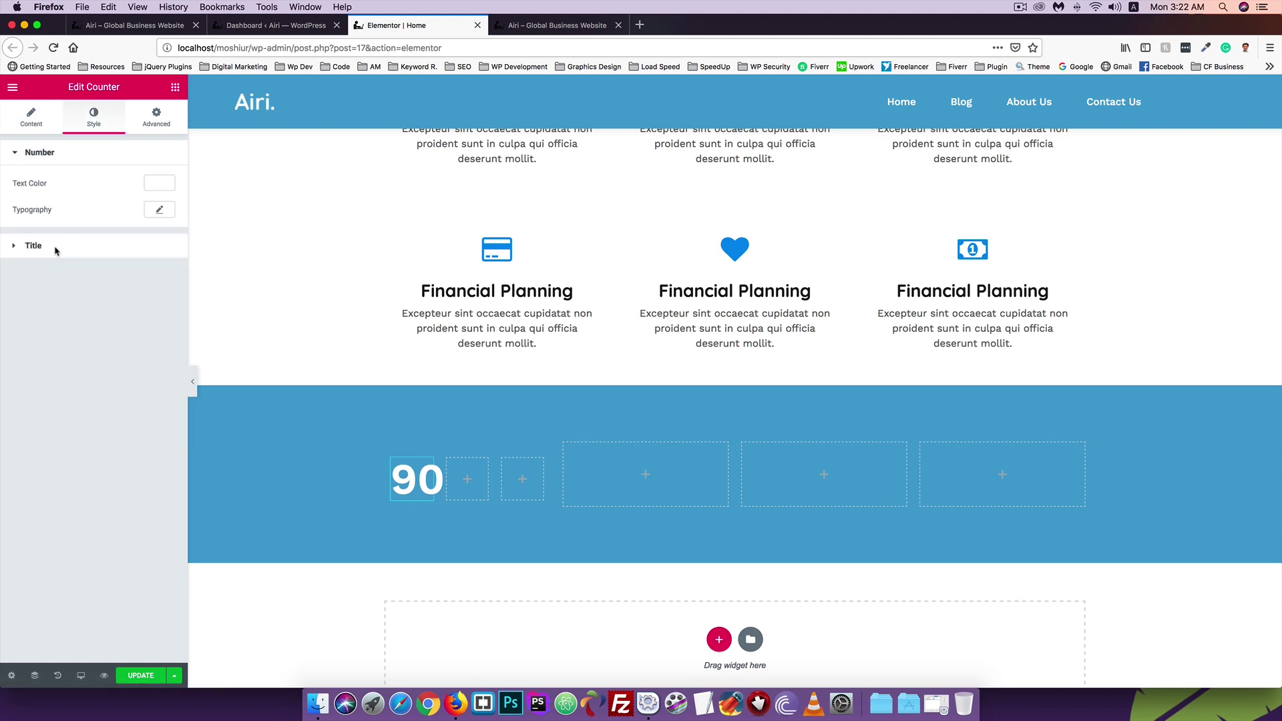
click(34, 247)
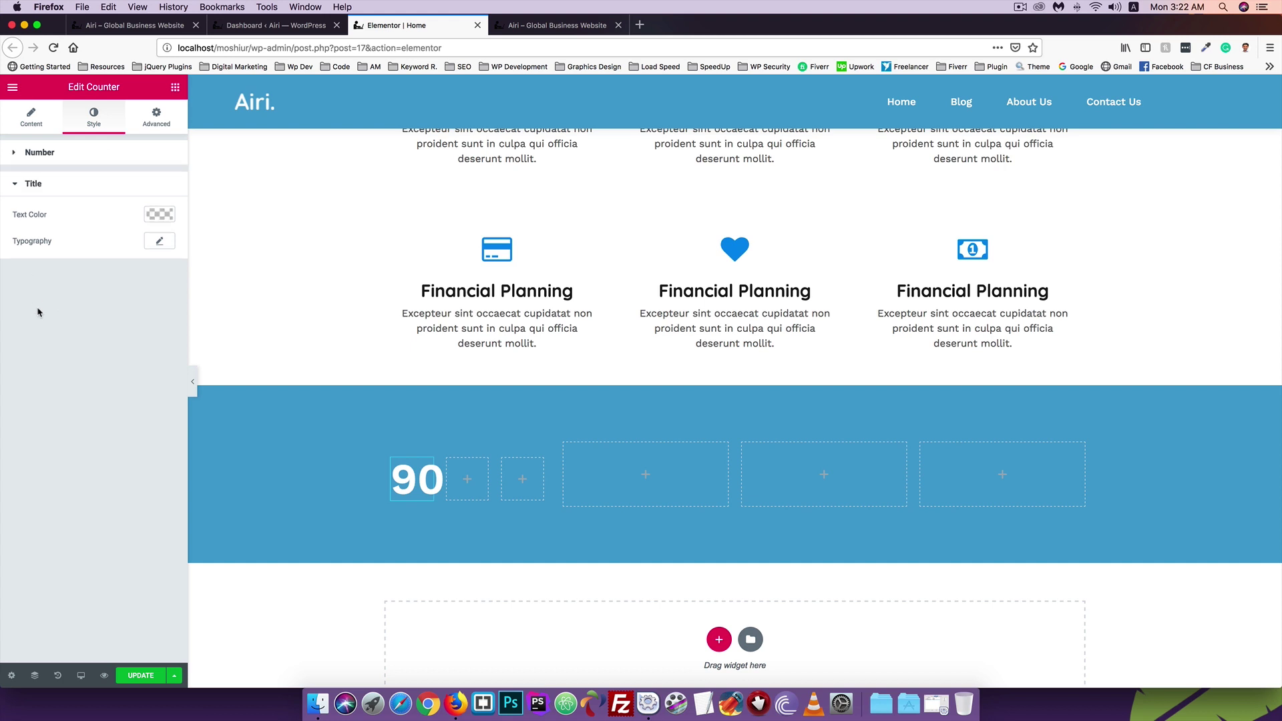
click(32, 184)
click(31, 122)
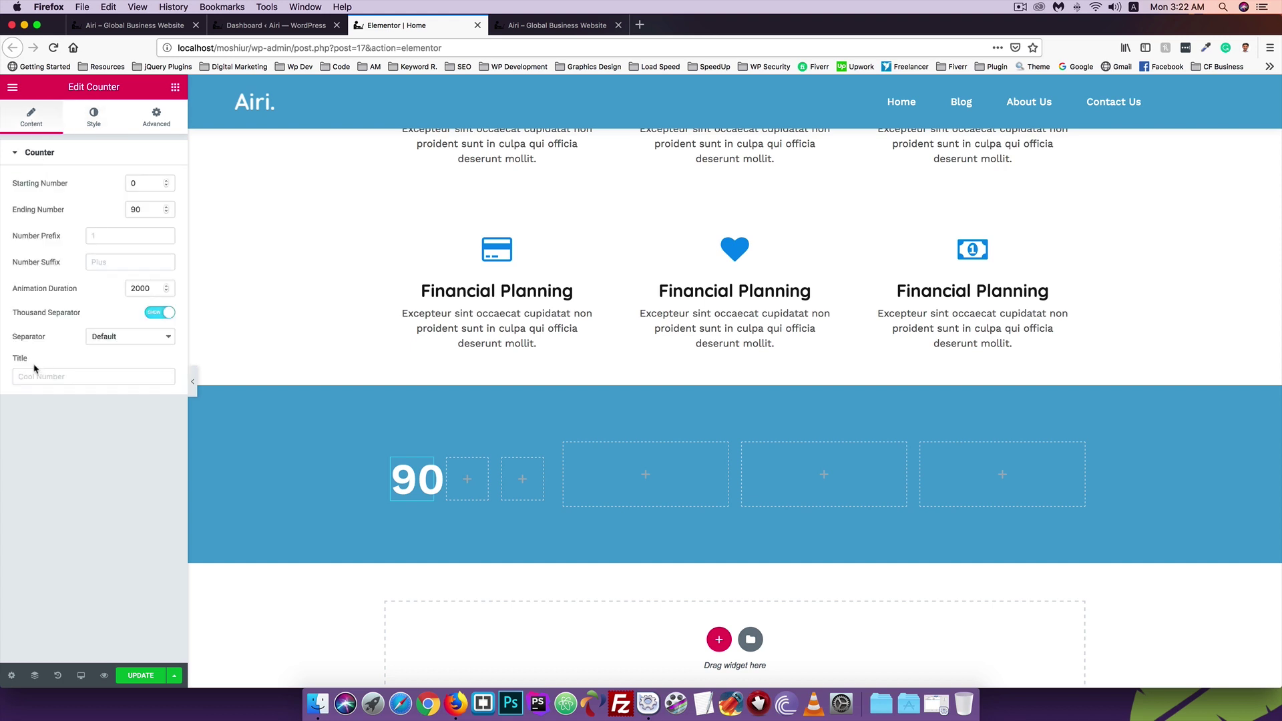
click(94, 117)
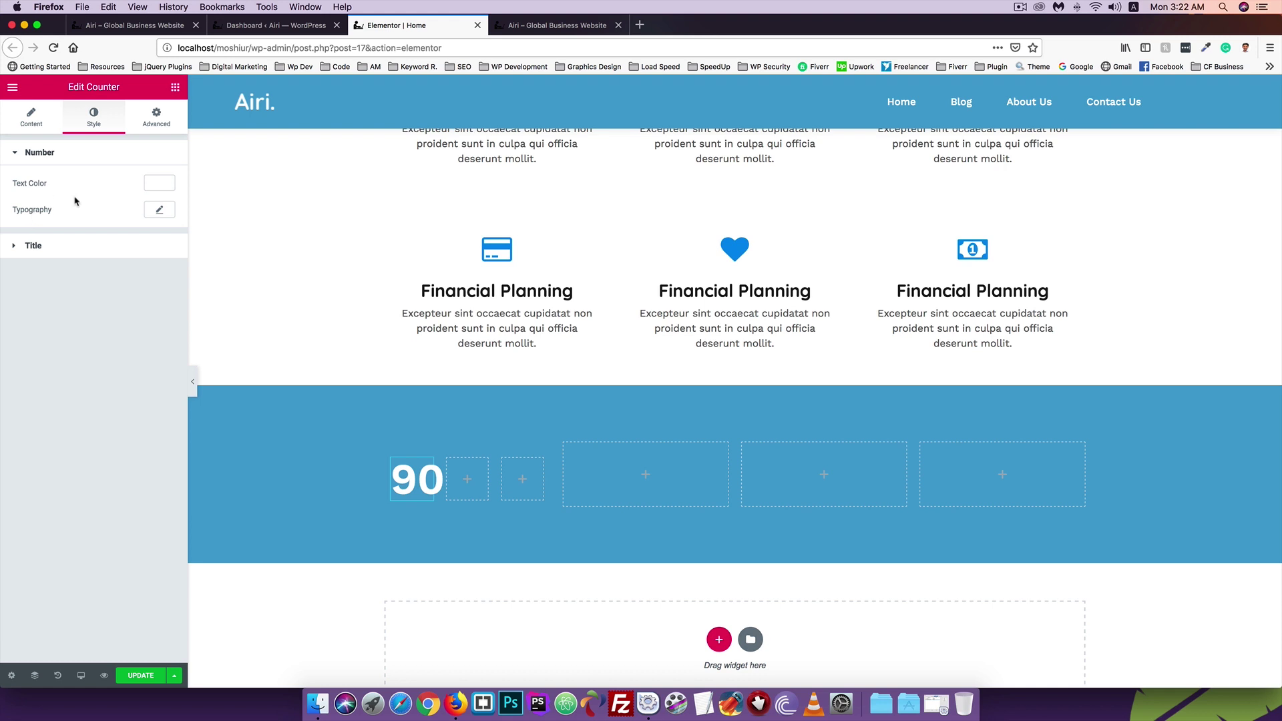
click(31, 251)
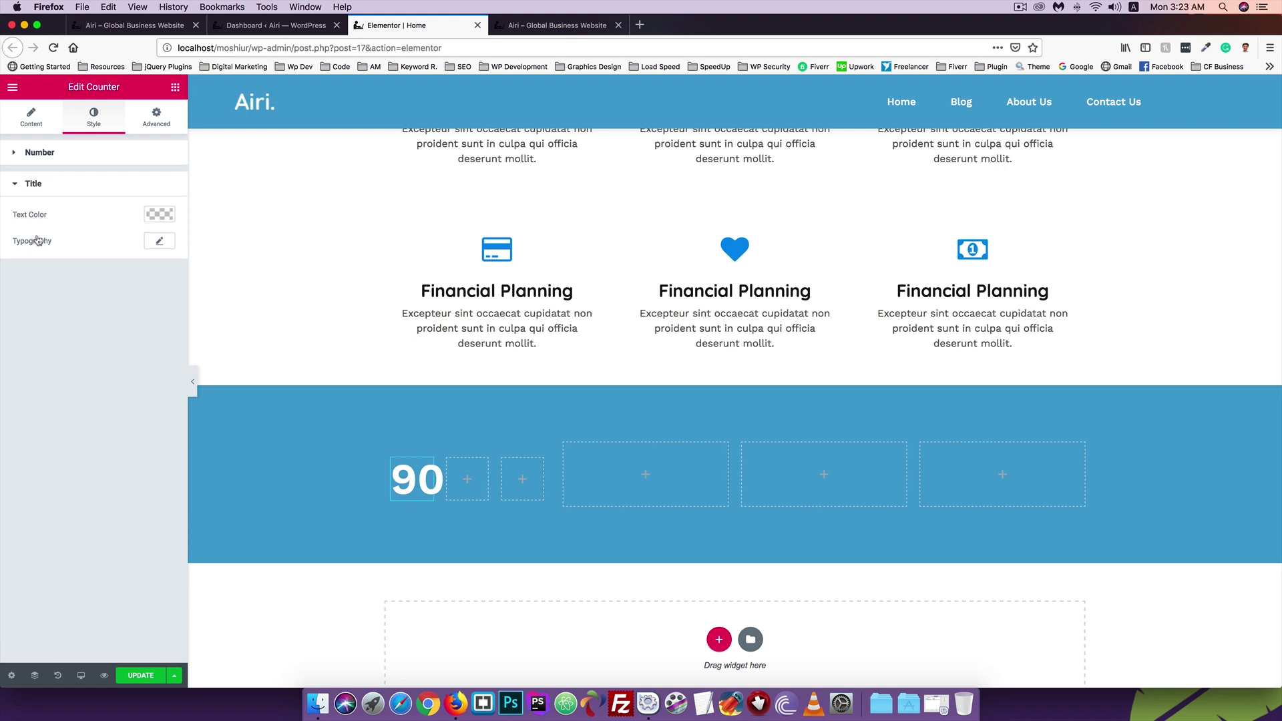
Check the counters on the live reference site and place a Heading widget in the middle column beside the 90 counter
click(467, 480)
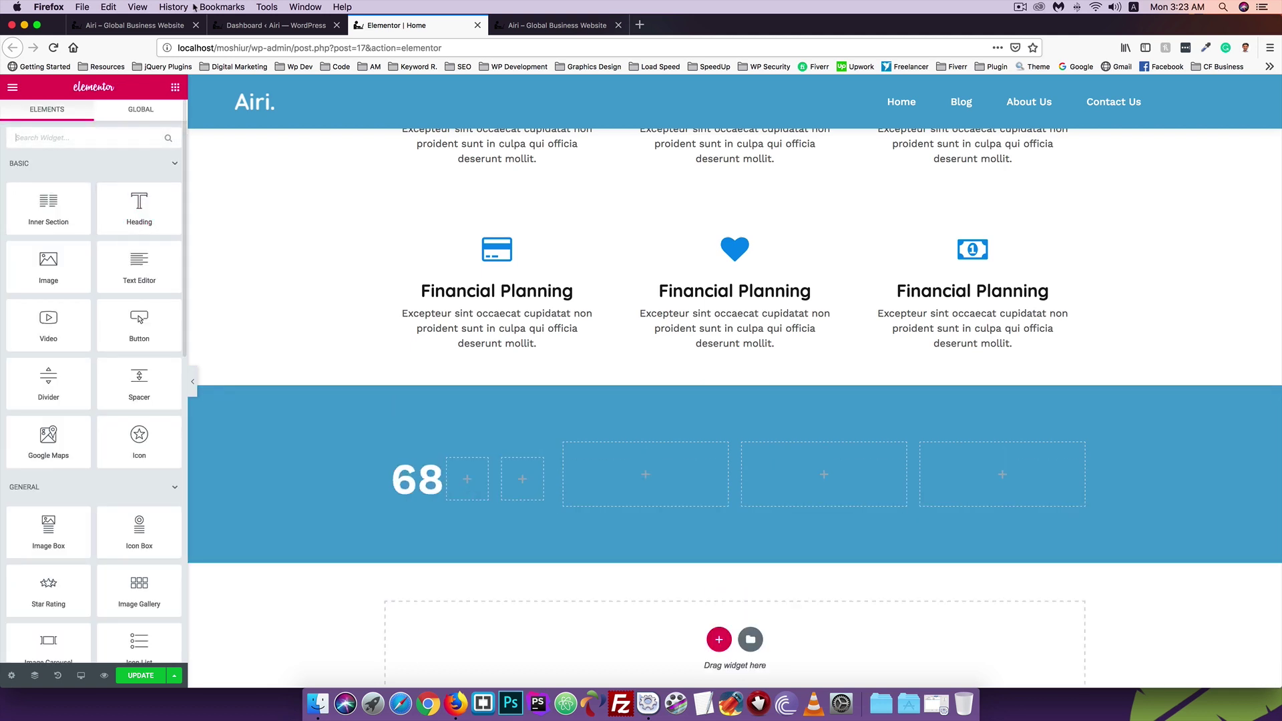
click(125, 24)
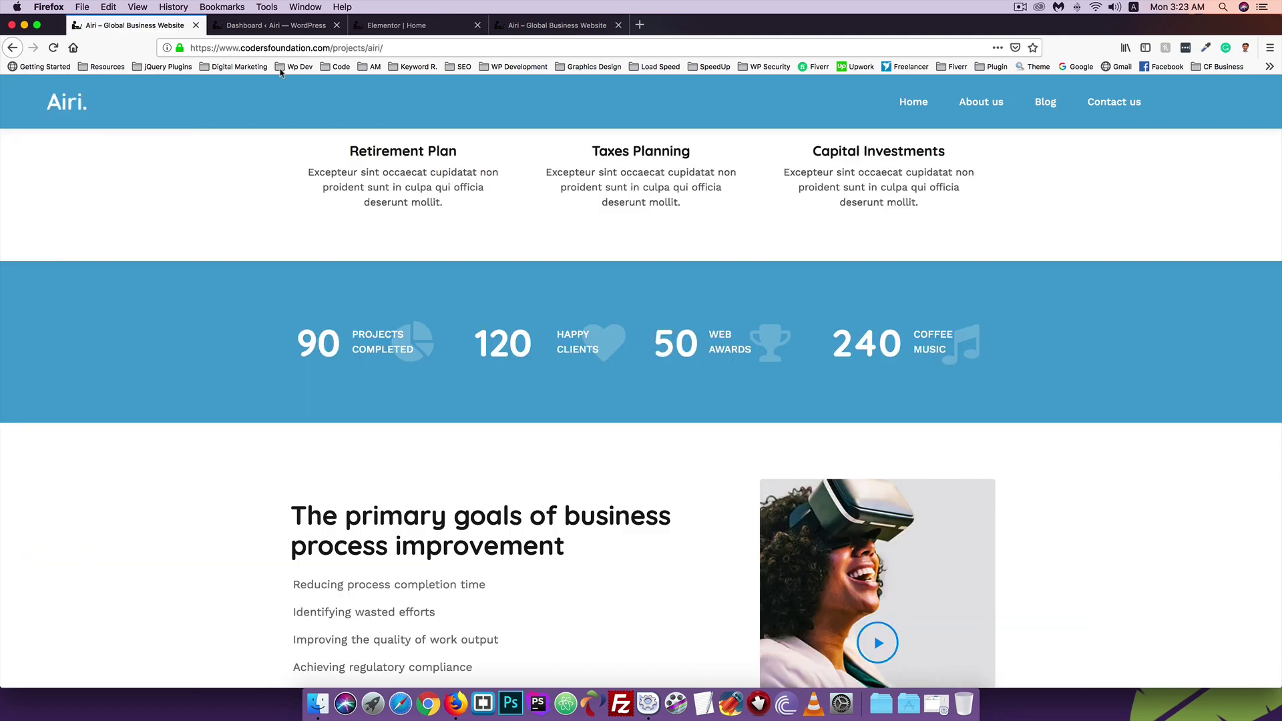
click(241, 27)
click(151, 27)
click(414, 25)
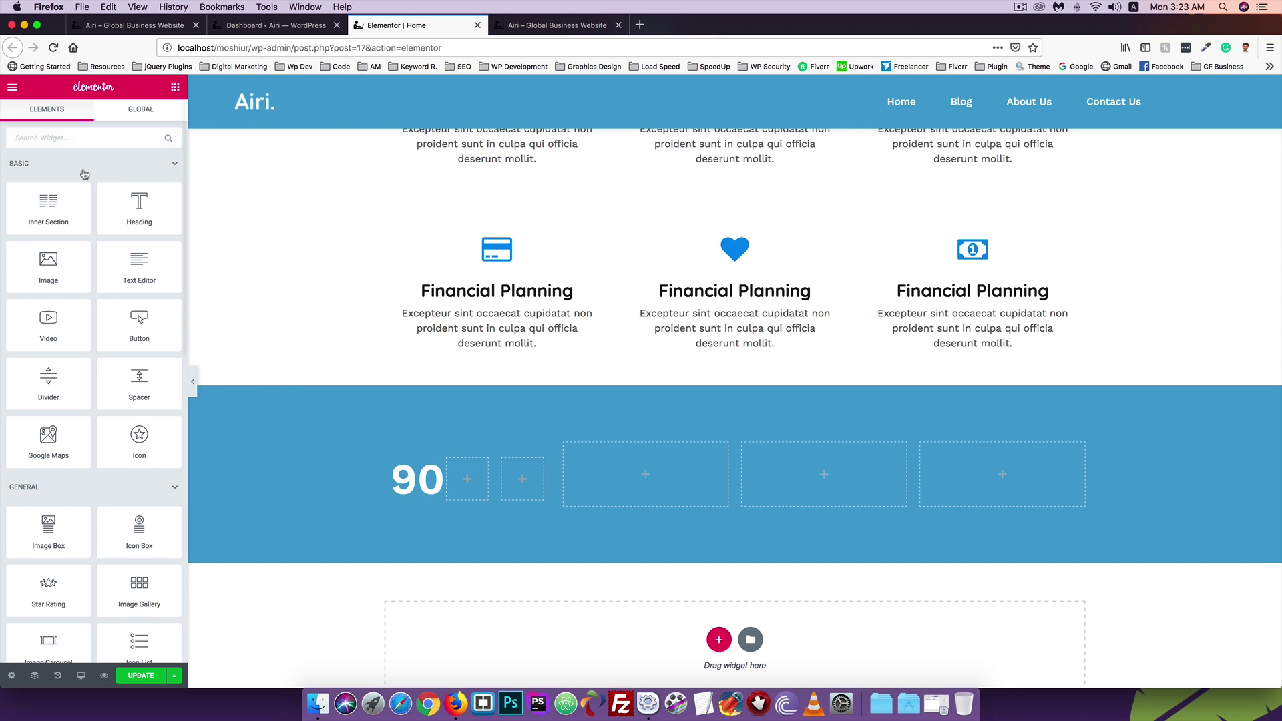
drag(139, 212, 472, 488)
Check the first counter's label on the reference site and set the heading's title to "PROJECTS <br> Completed"
key(super+1)
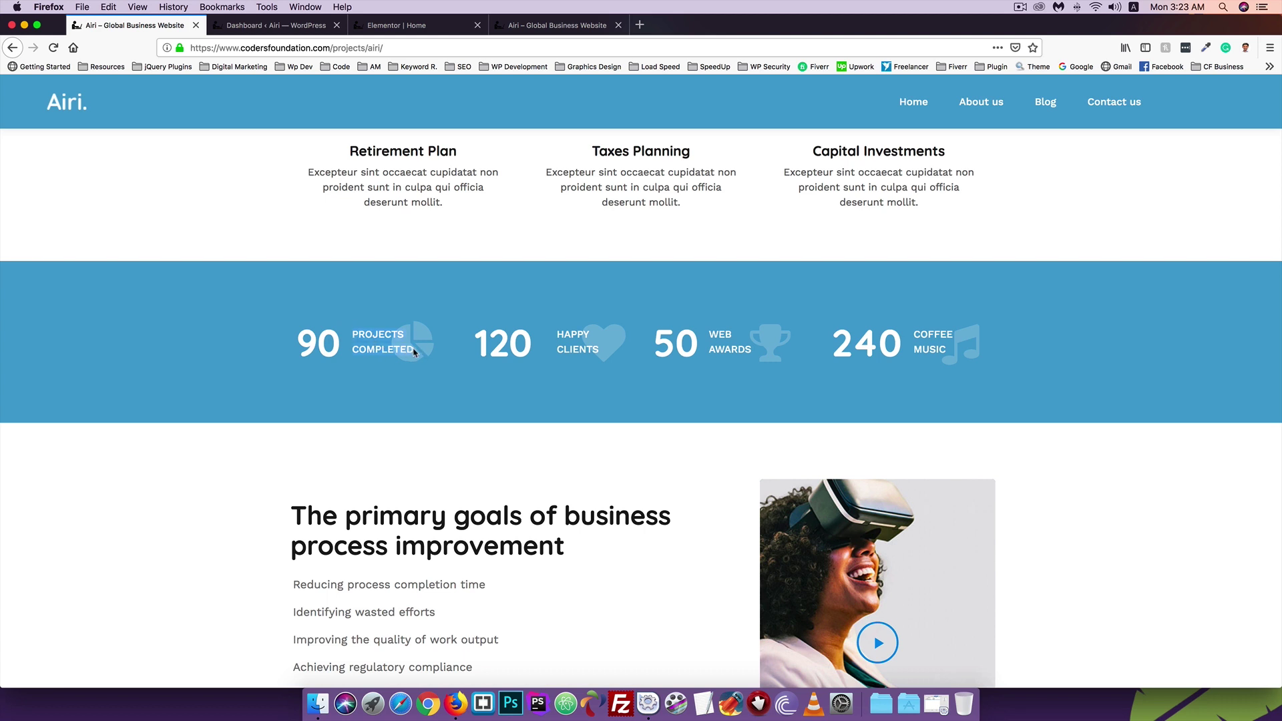
click(376, 25)
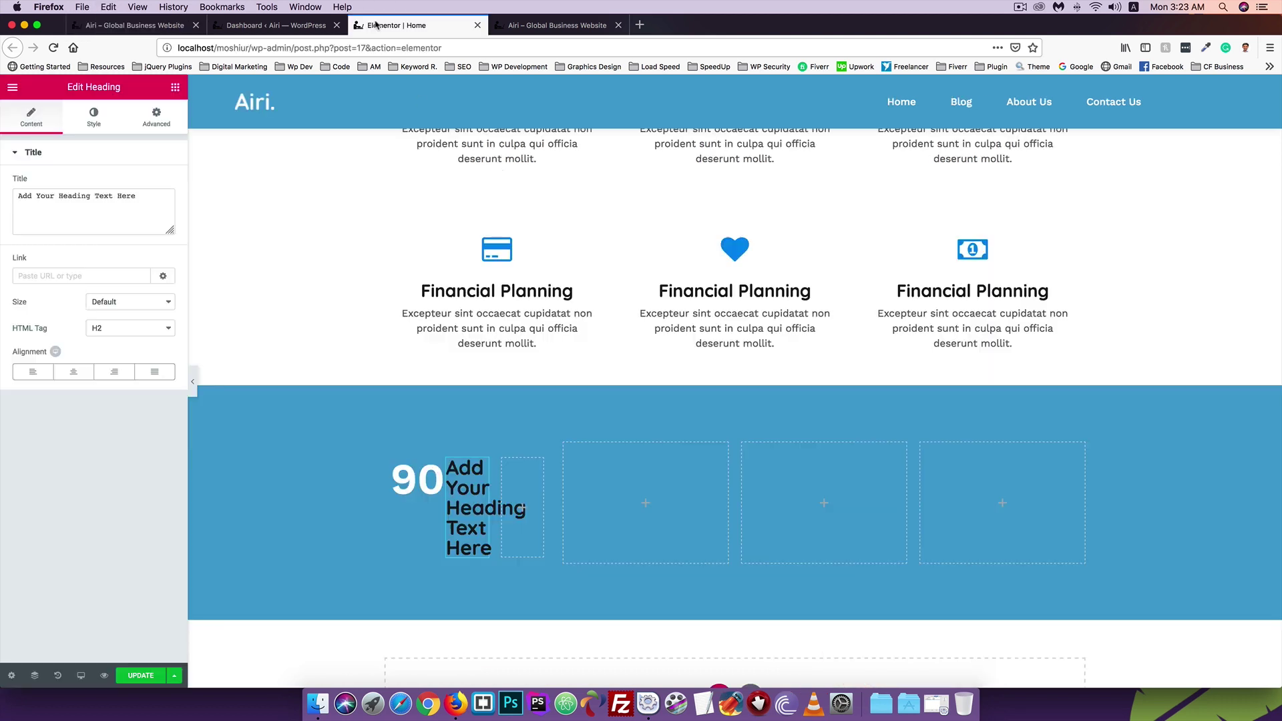
drag(137, 196, 1, 194)
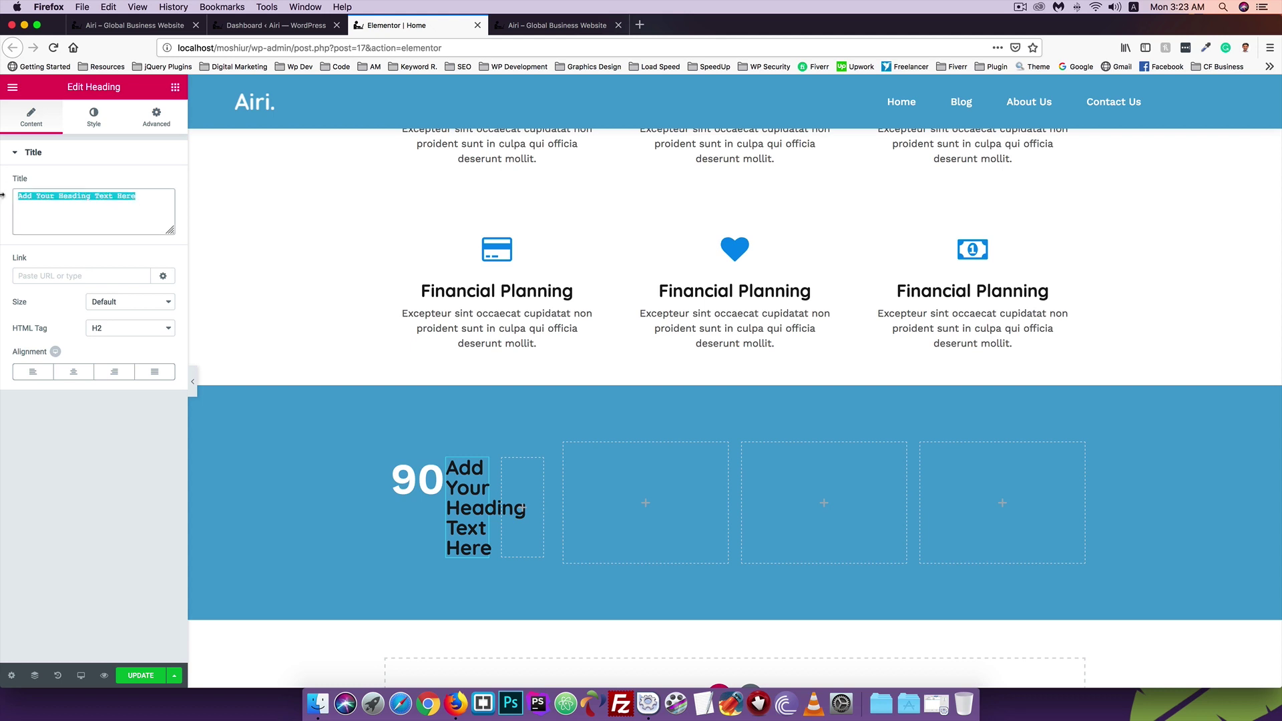
text(PROJECTS Completed)
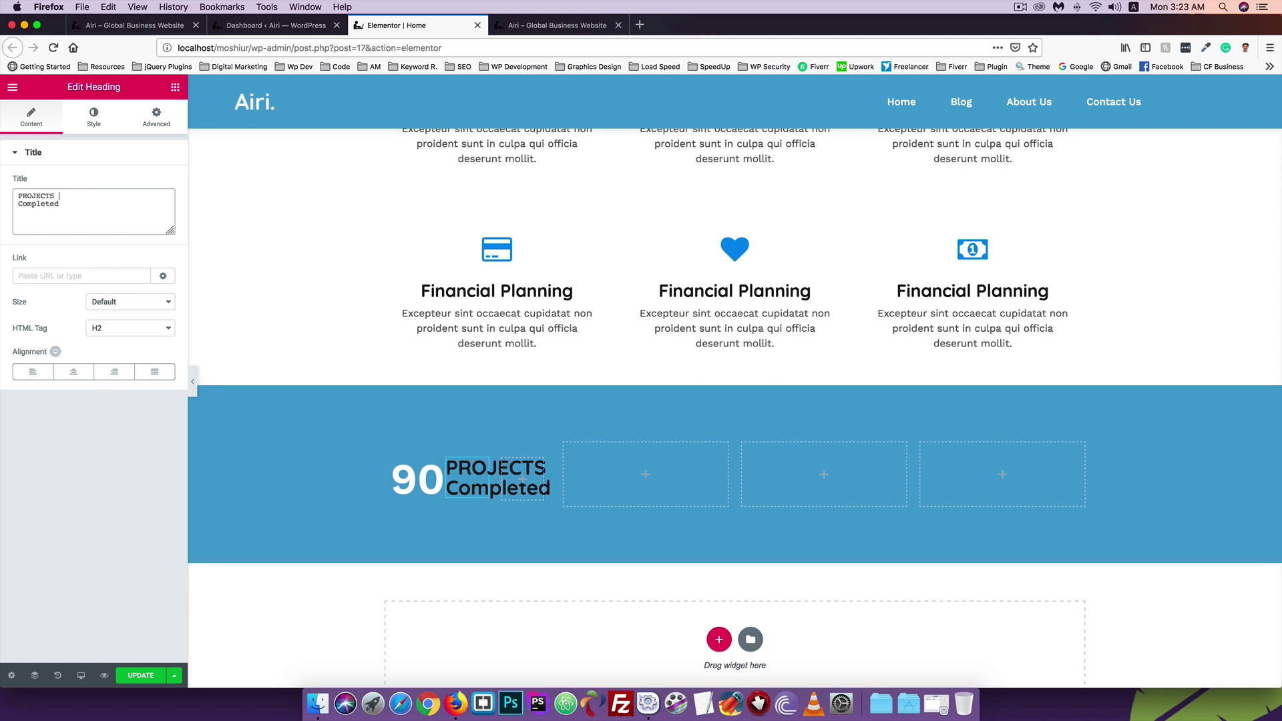
text(<>)
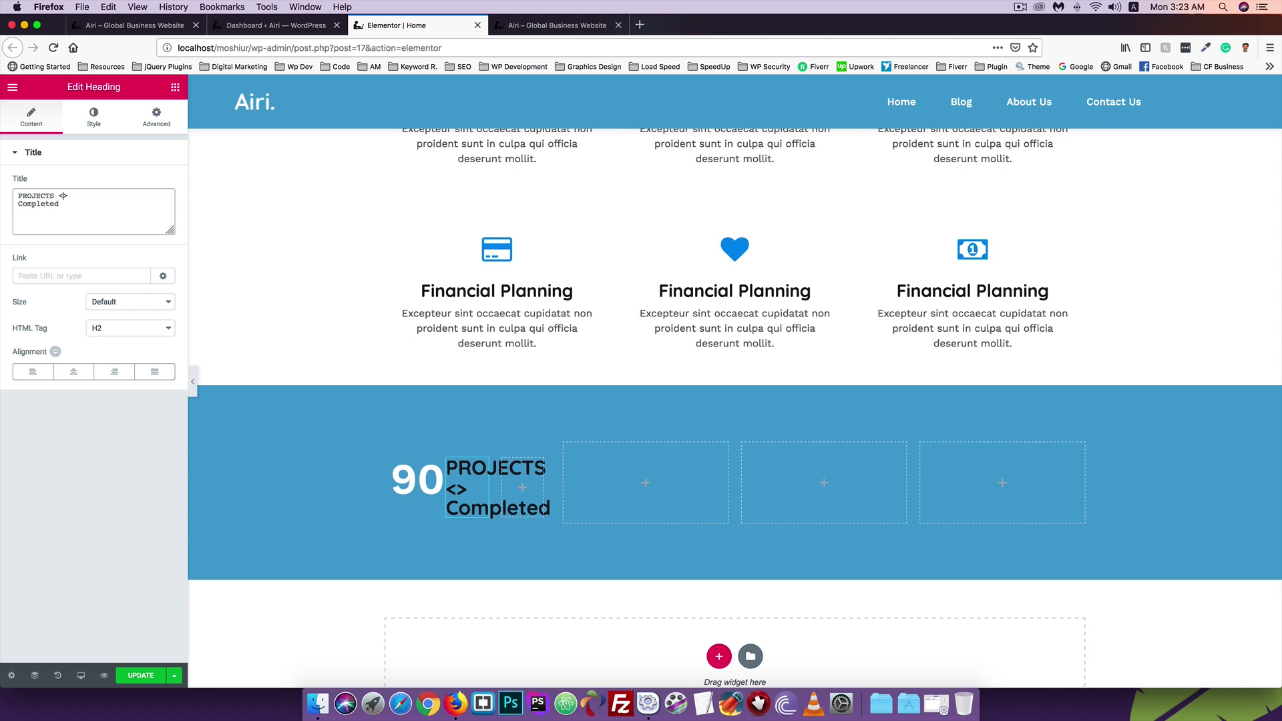
text(br)
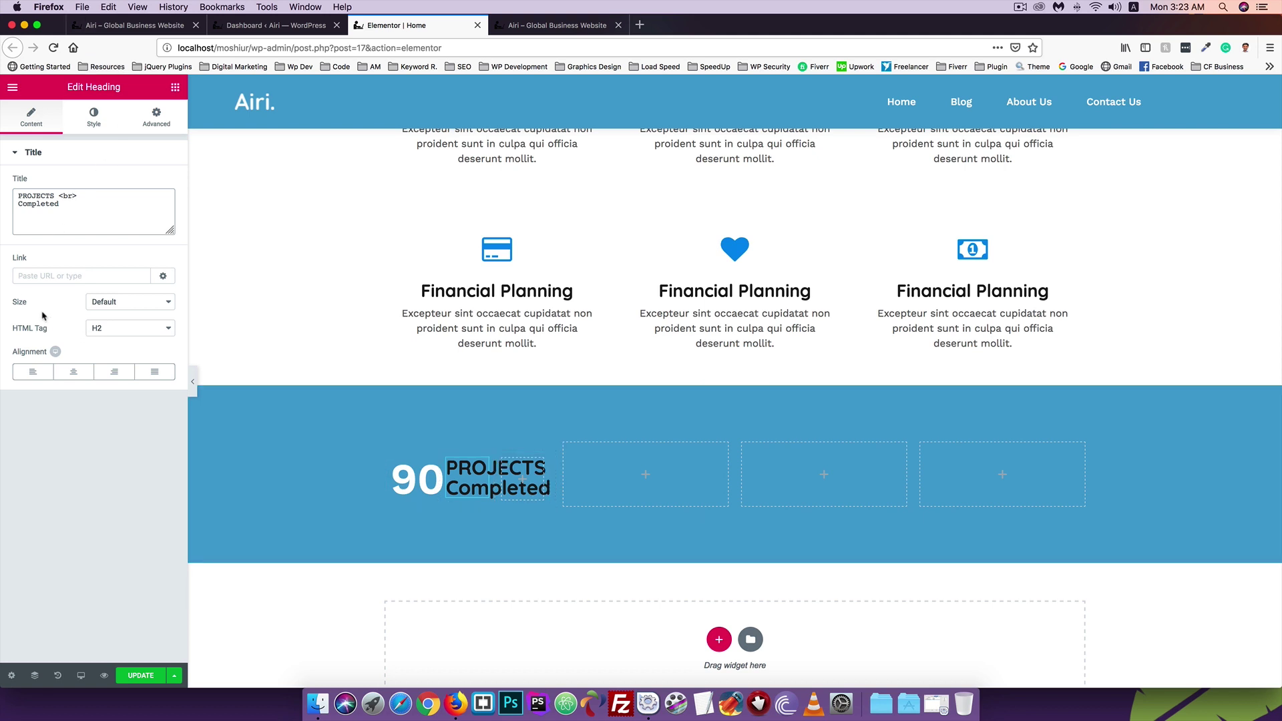
Set the heading's text color to white
click(124, 306)
click(67, 314)
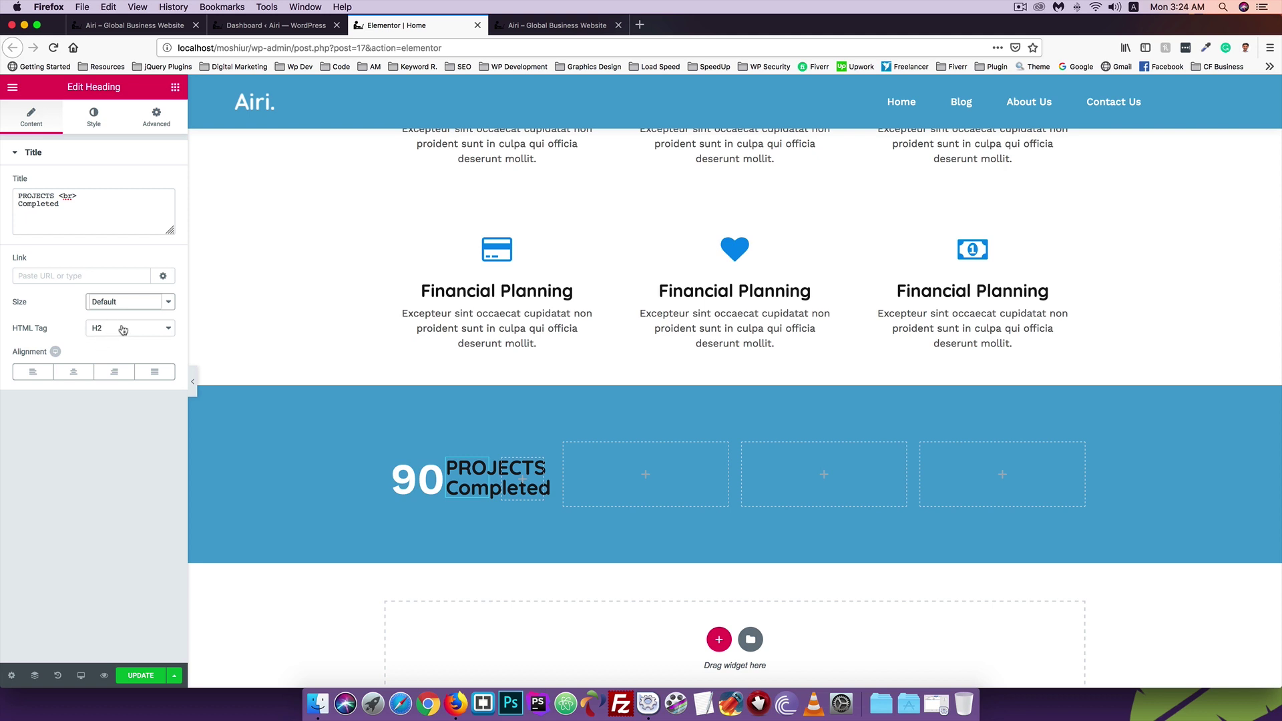
click(94, 117)
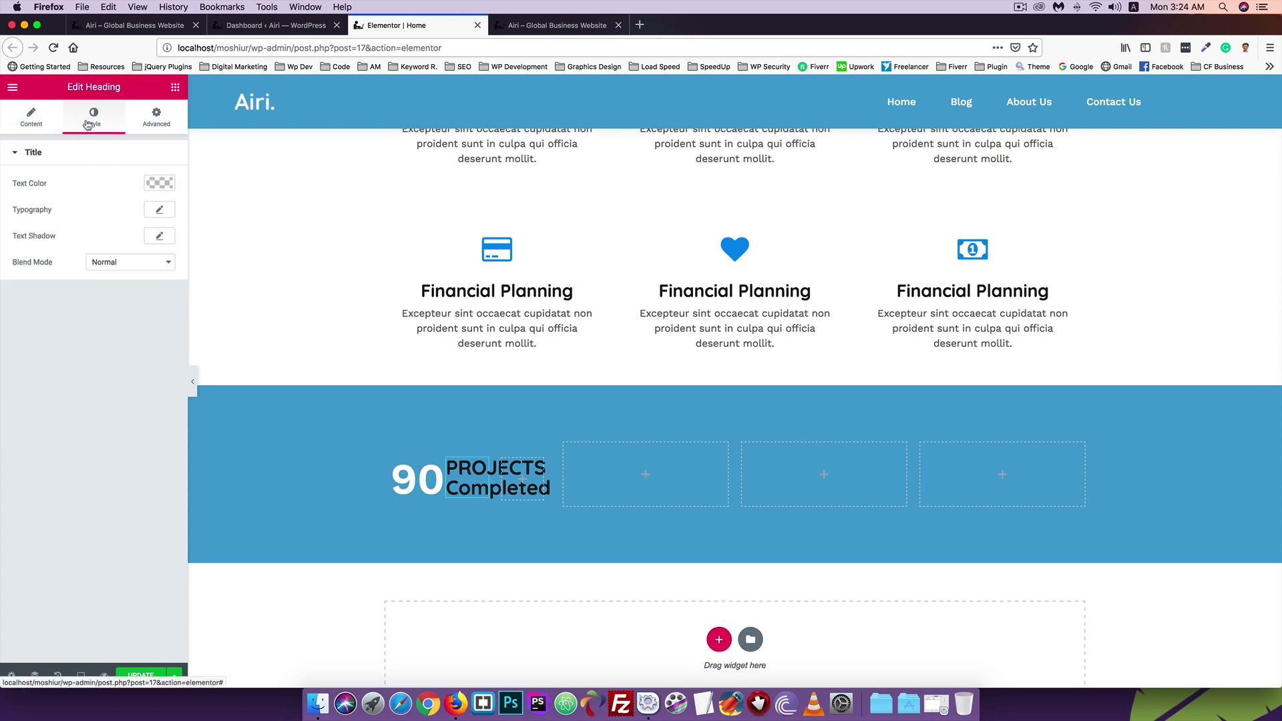
click(152, 186)
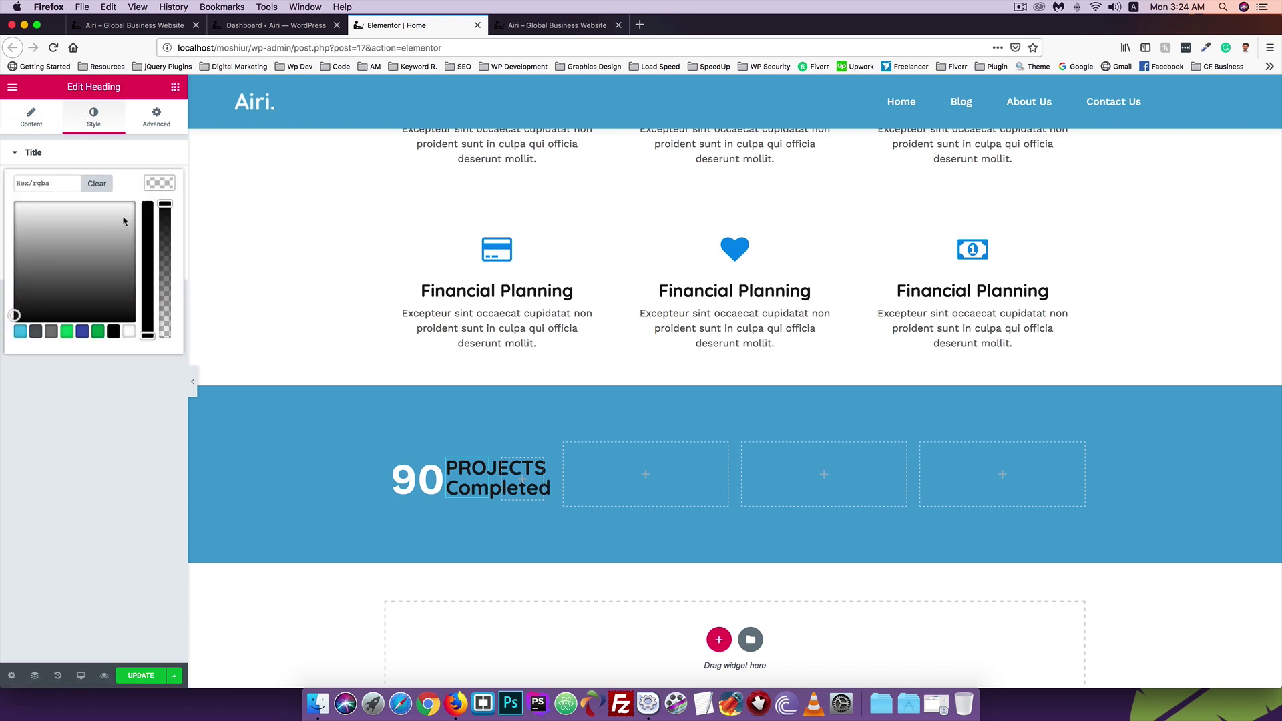
click(128, 331)
click(165, 189)
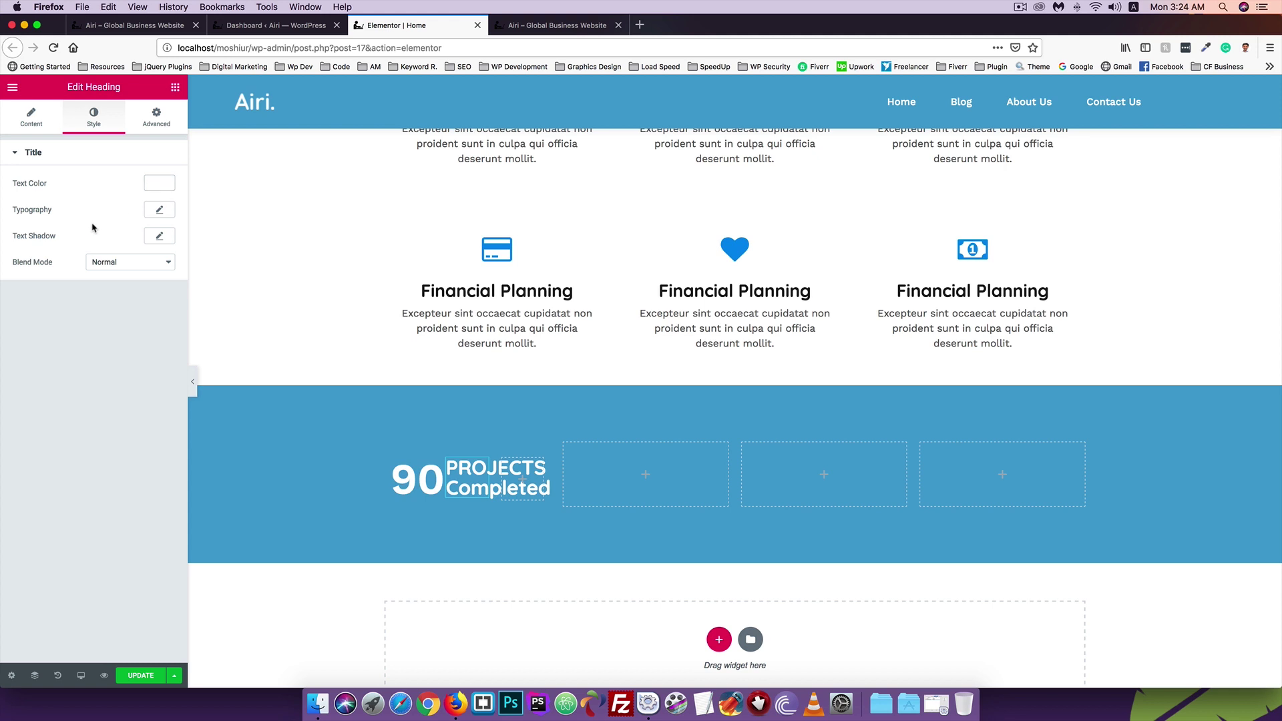
Set the heading's font family to Work Sans and its size to 16 px
click(161, 211)
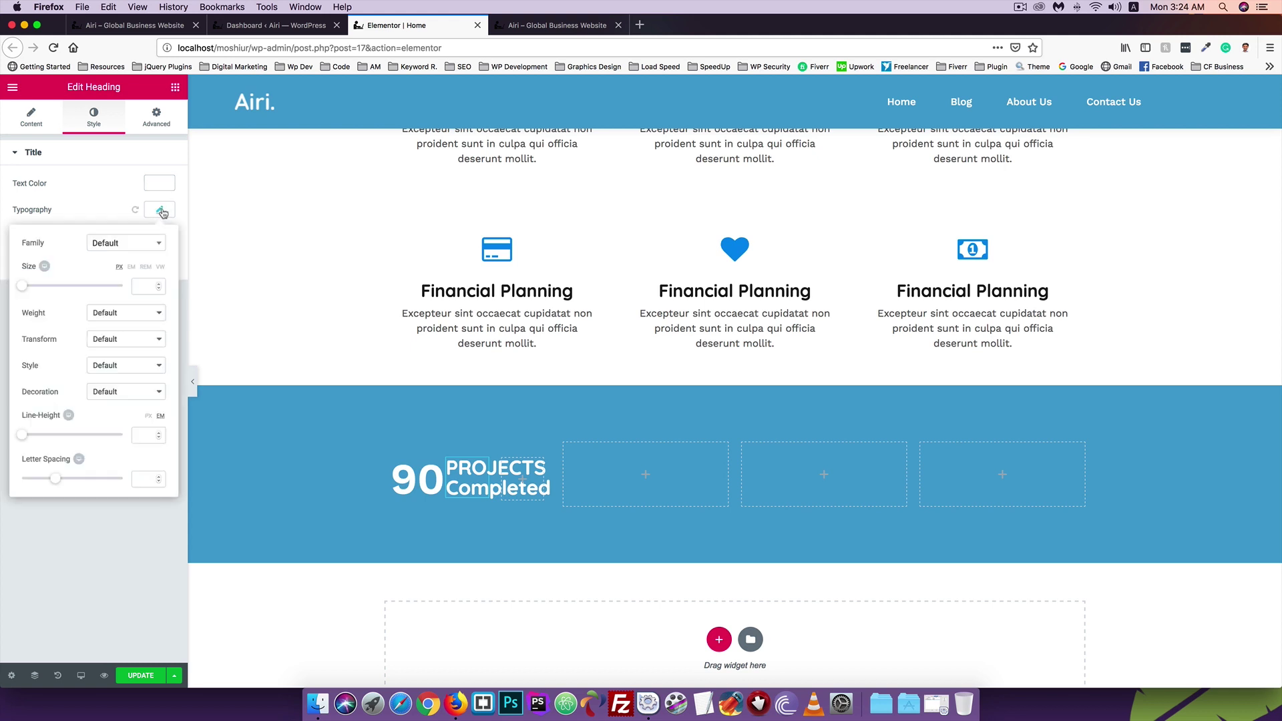
click(107, 246)
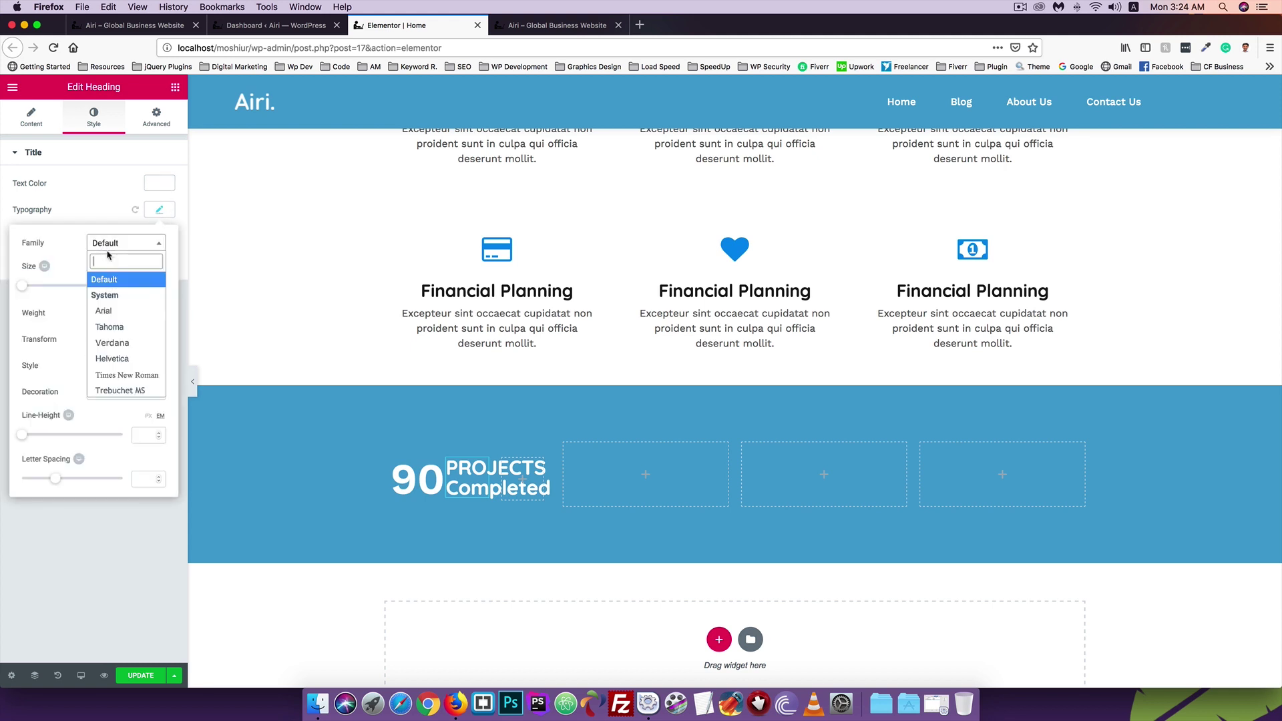
text(work)
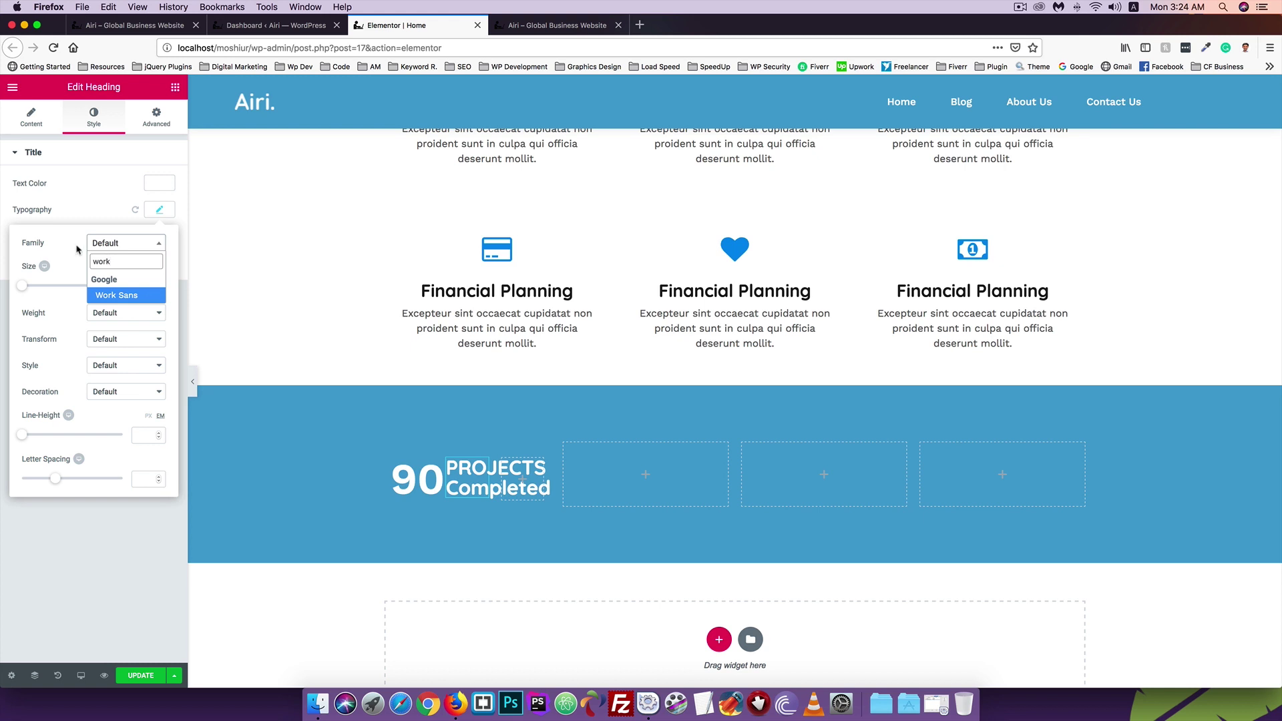
click(109, 295)
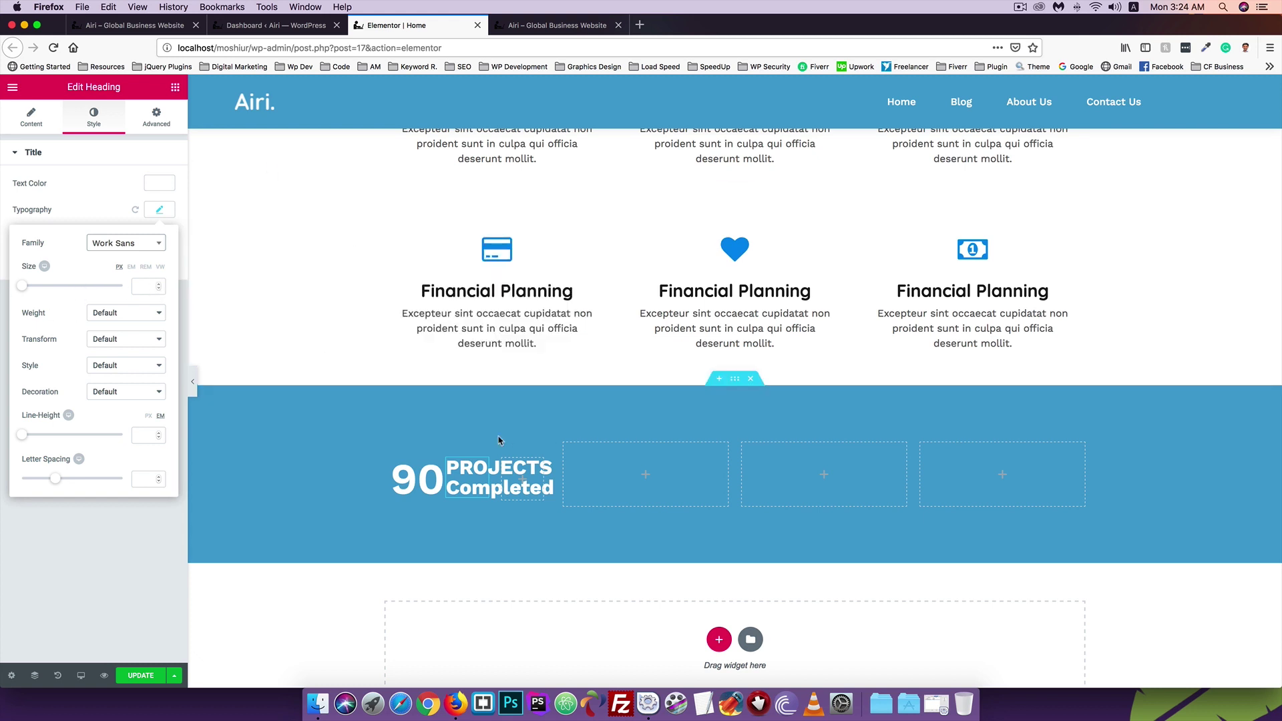
click(150, 286)
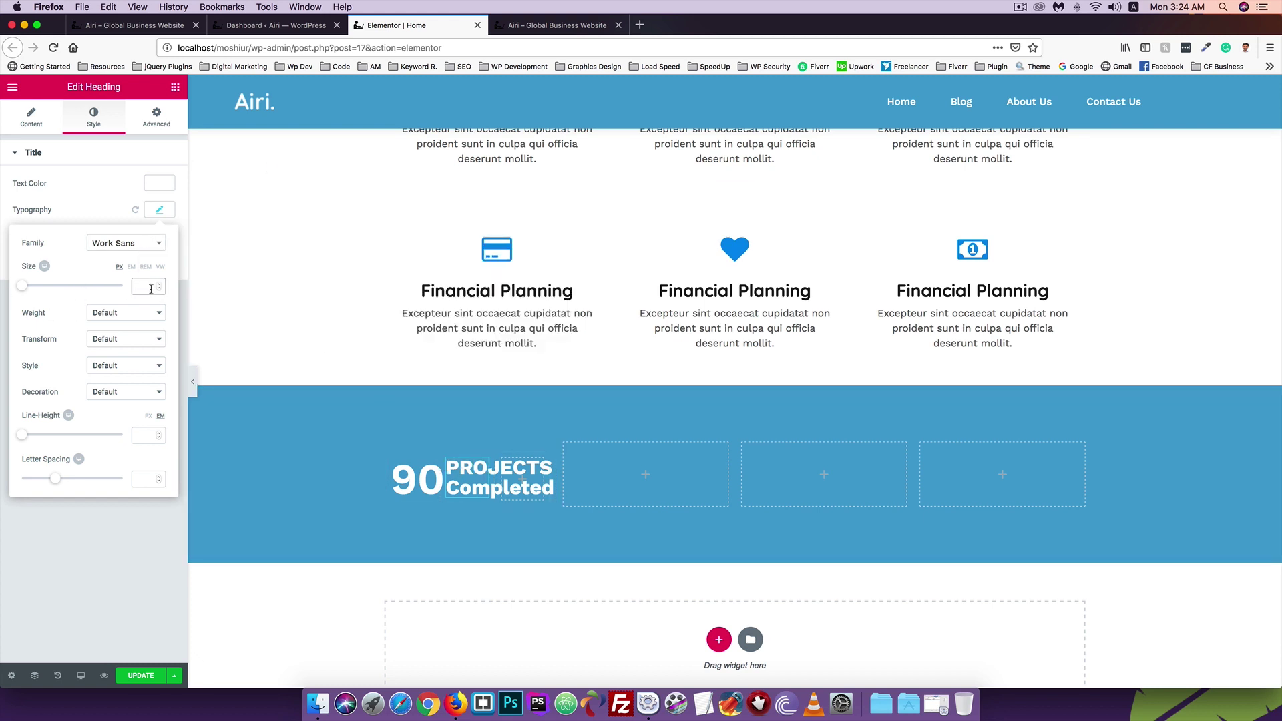
text(16)
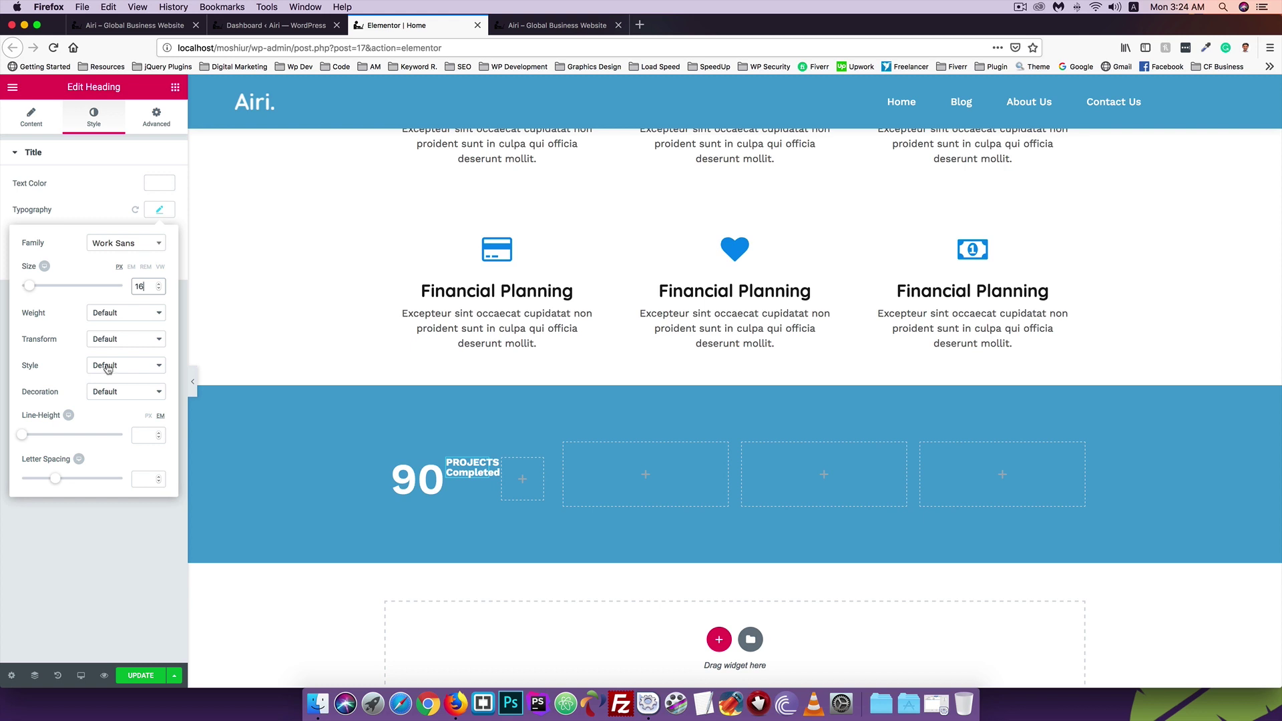
Transform the heading to uppercase and enter a line height of 24 with px as the unit
click(118, 338)
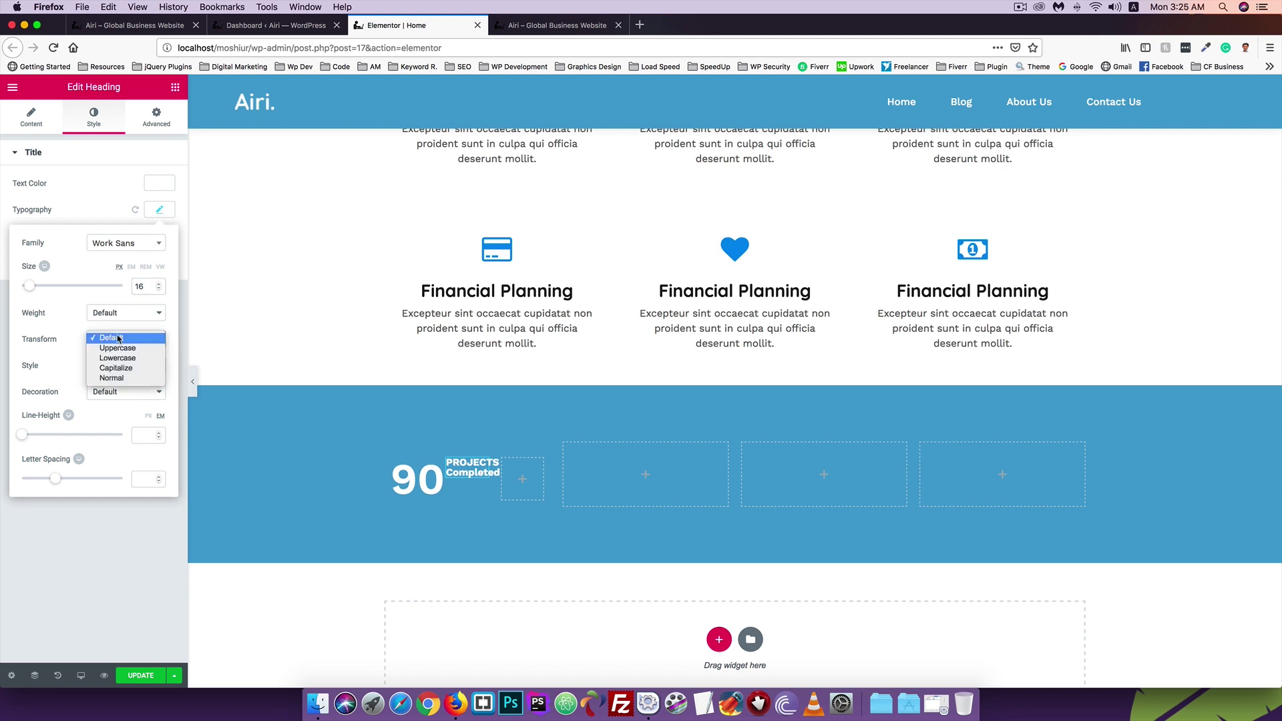
click(118, 348)
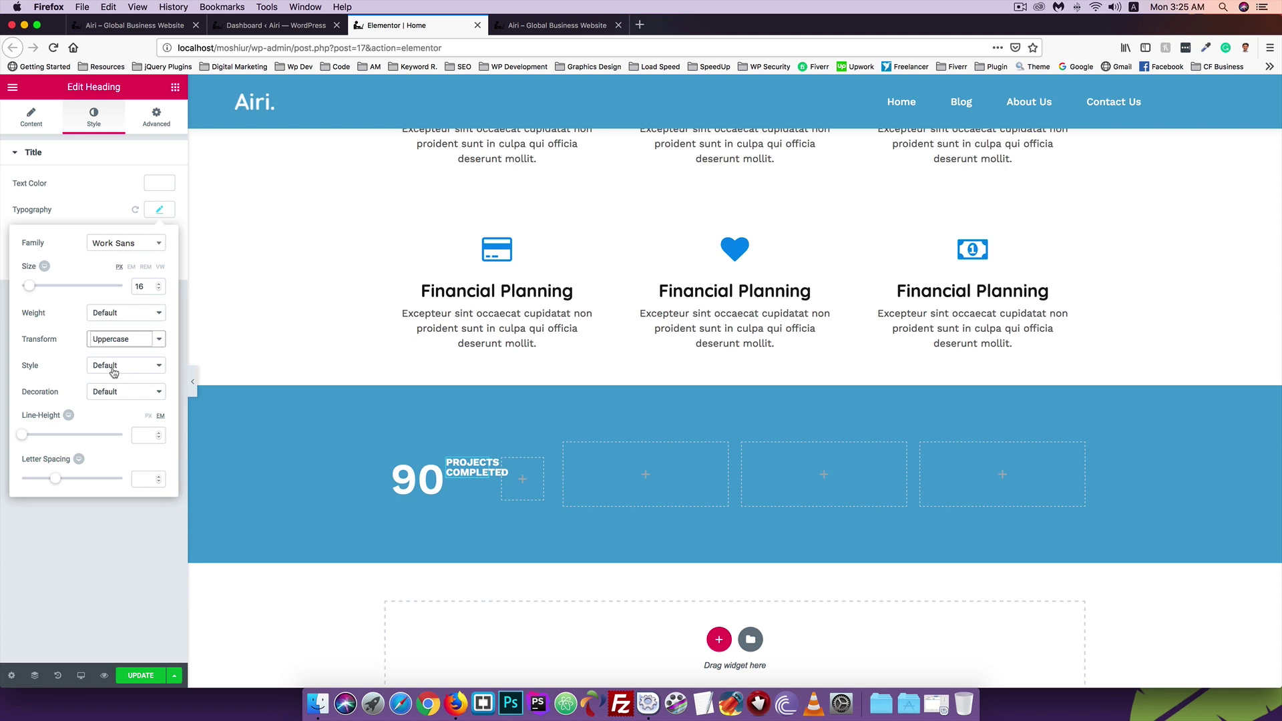
click(144, 433)
text(24)
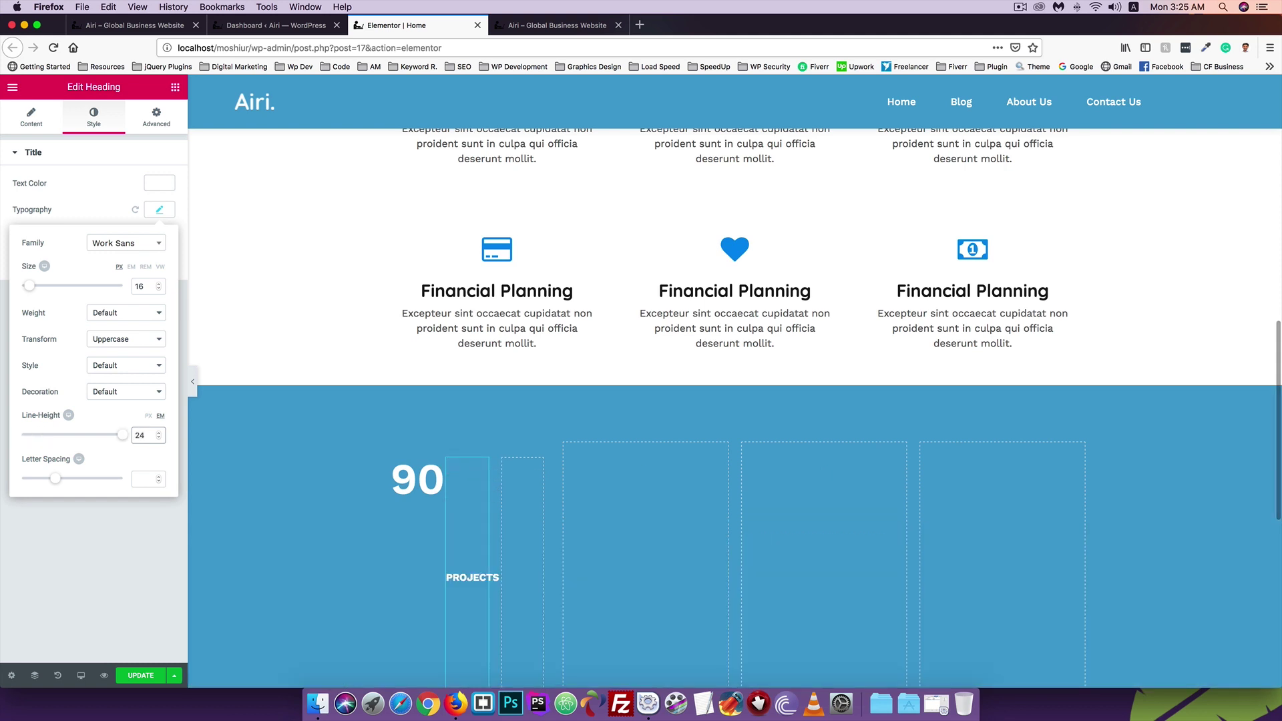
click(149, 416)
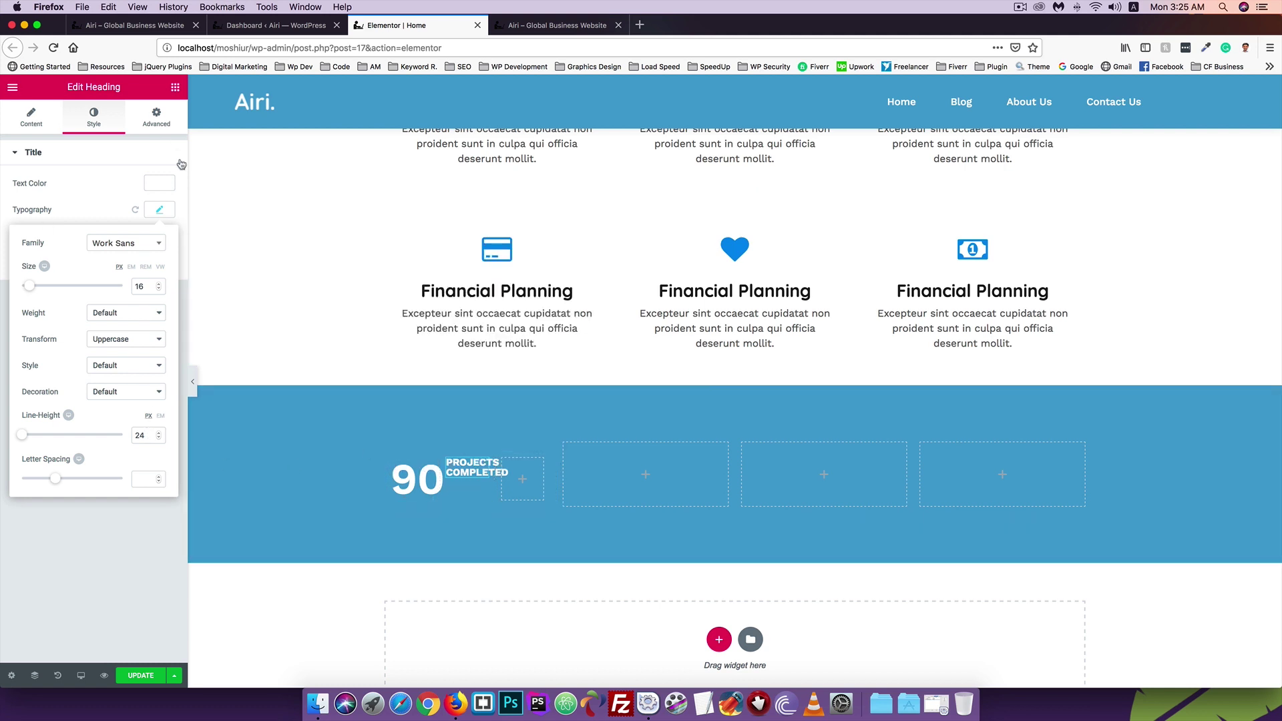
Unlink the heading's padding sides and set only the top padding to 15 px
click(152, 118)
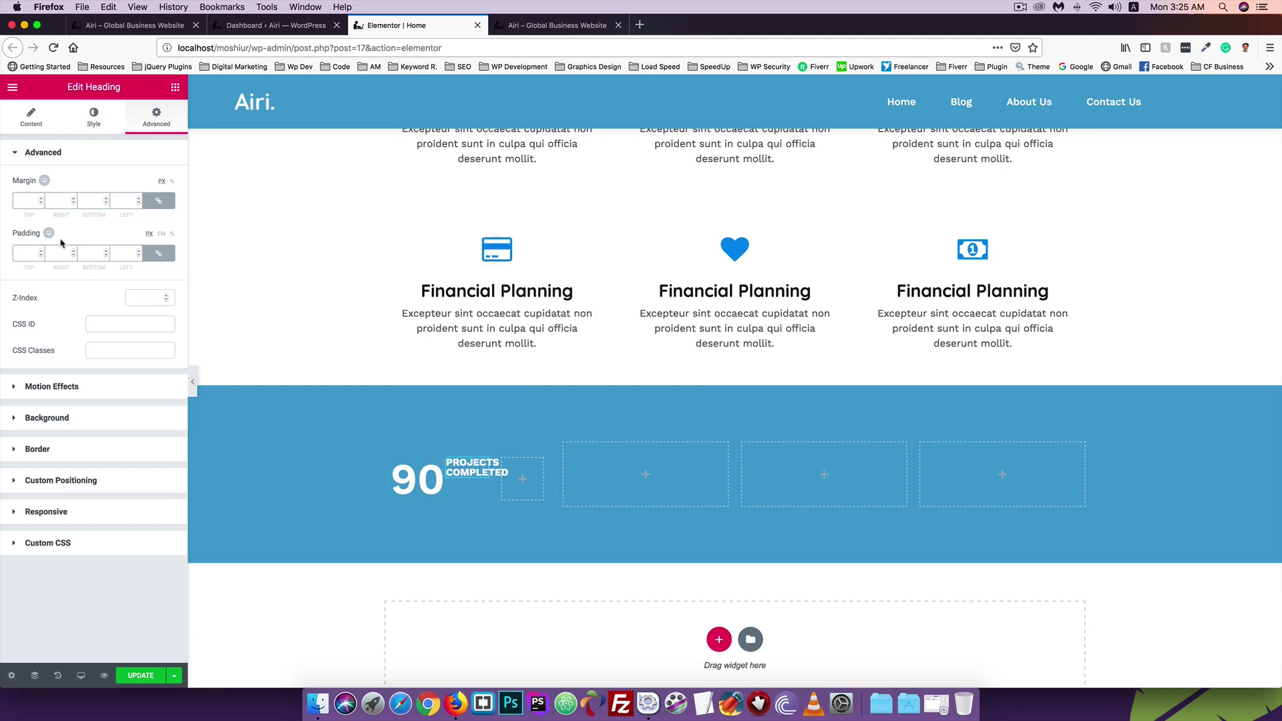
click(25, 254)
text(5)
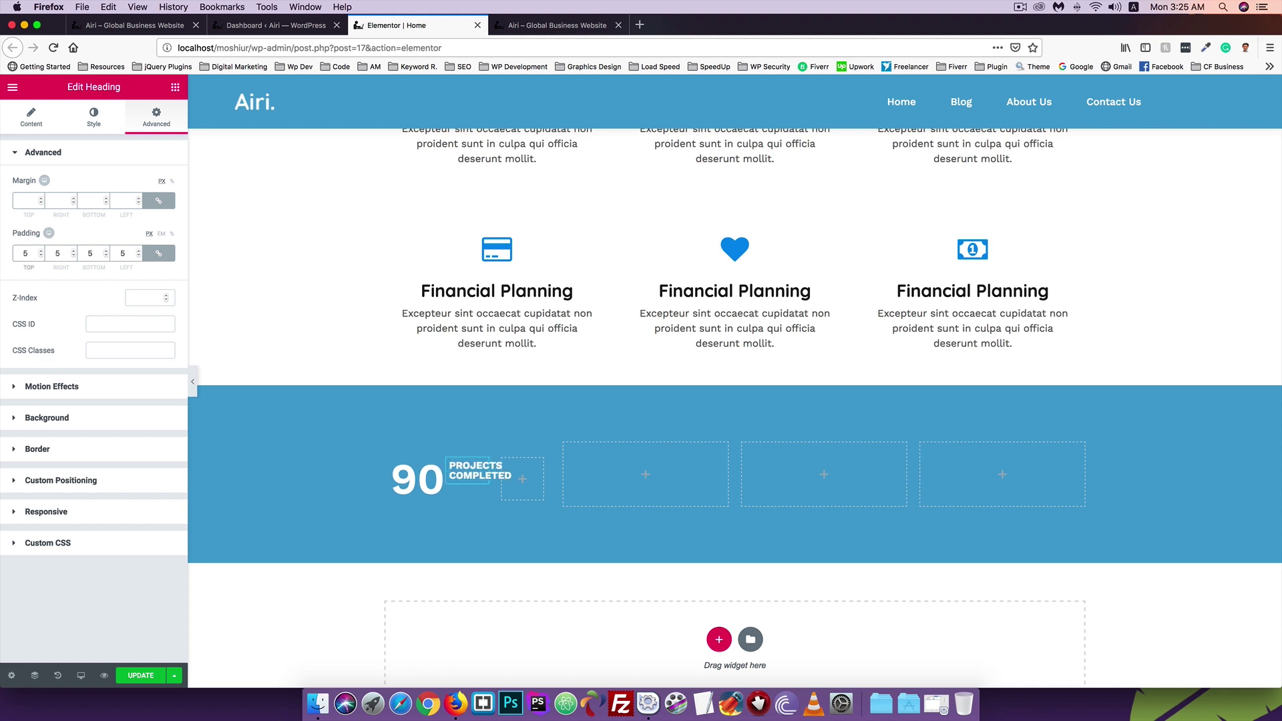
key(BackSpace)
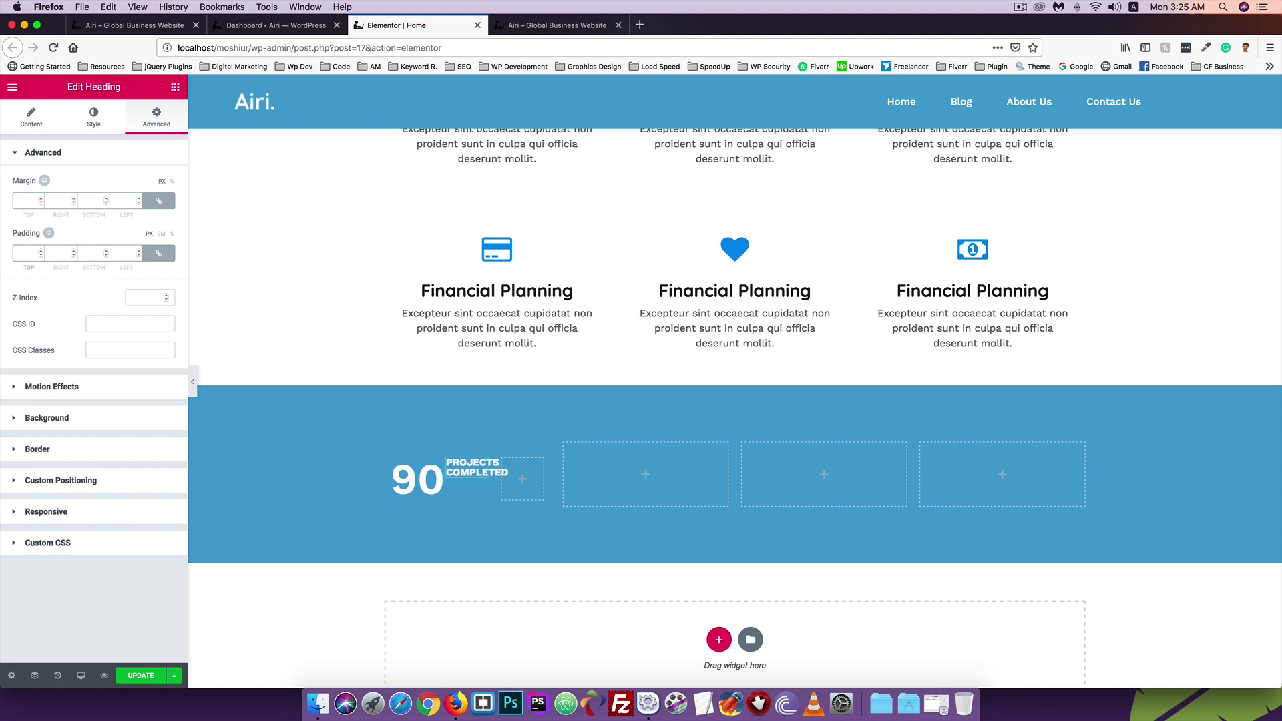
click(158, 253)
drag(32, 254, 2, 253)
text(10)
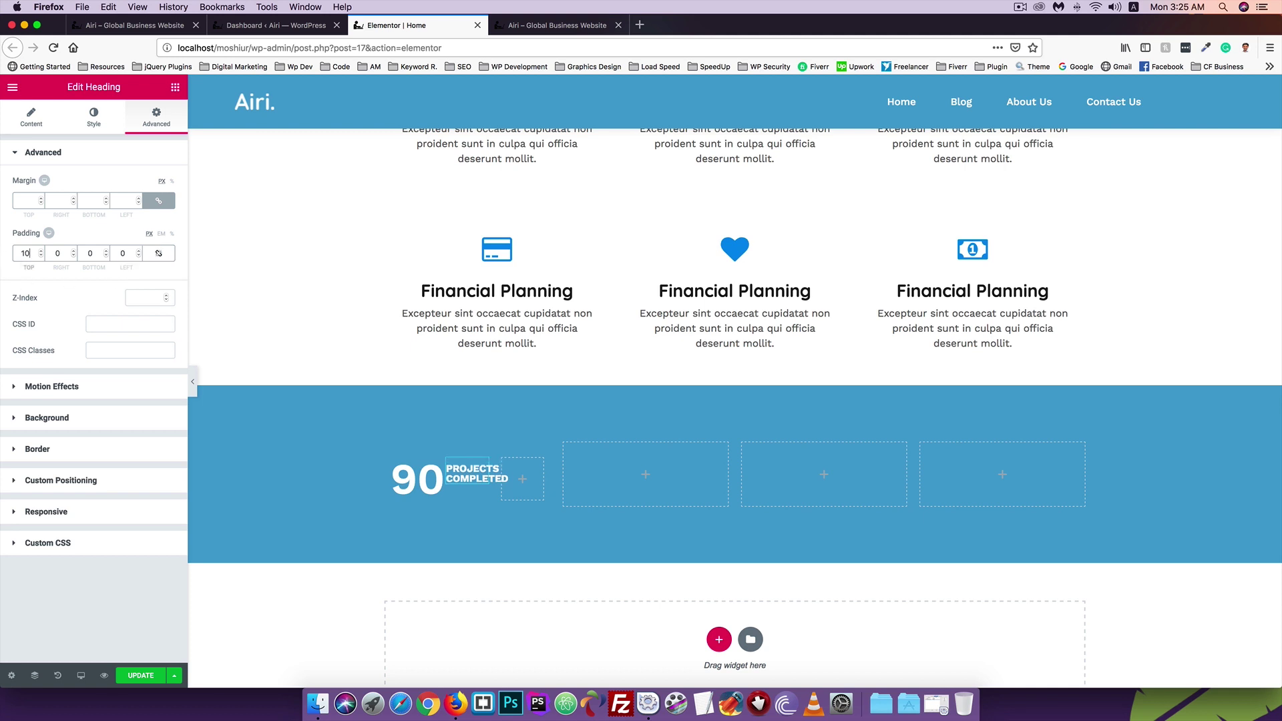
key(BackSpace)
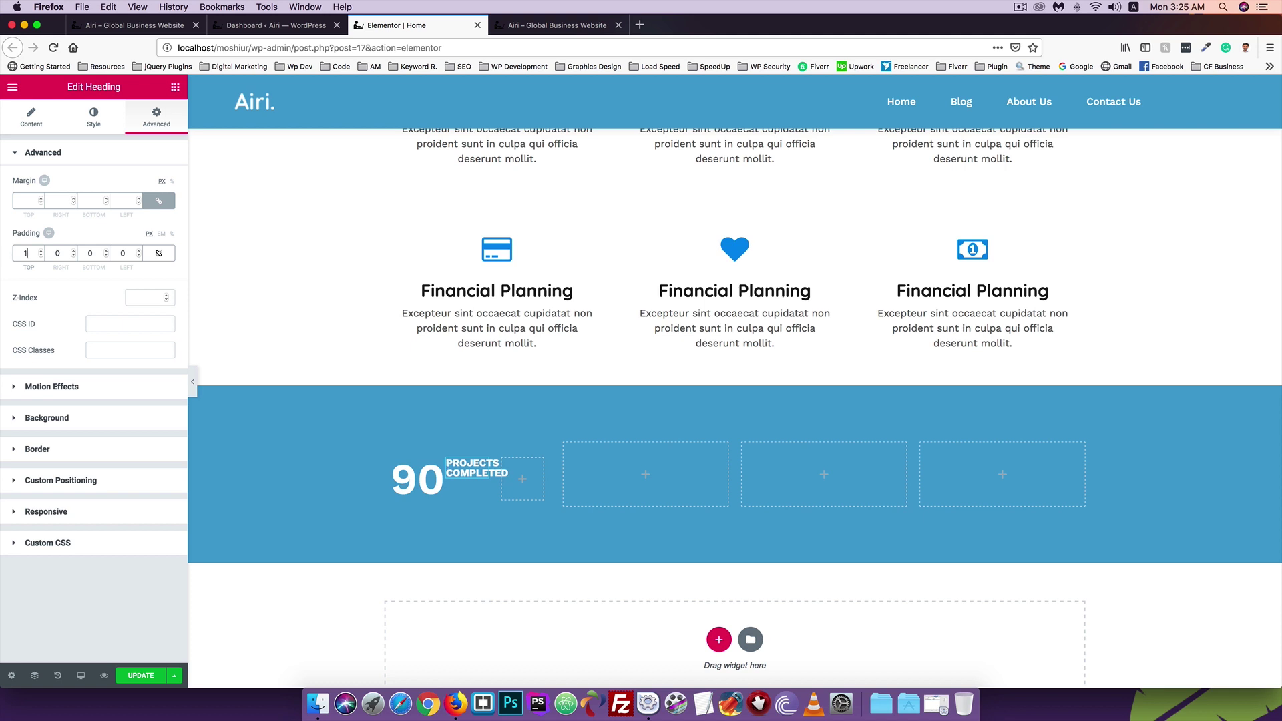
text(5)
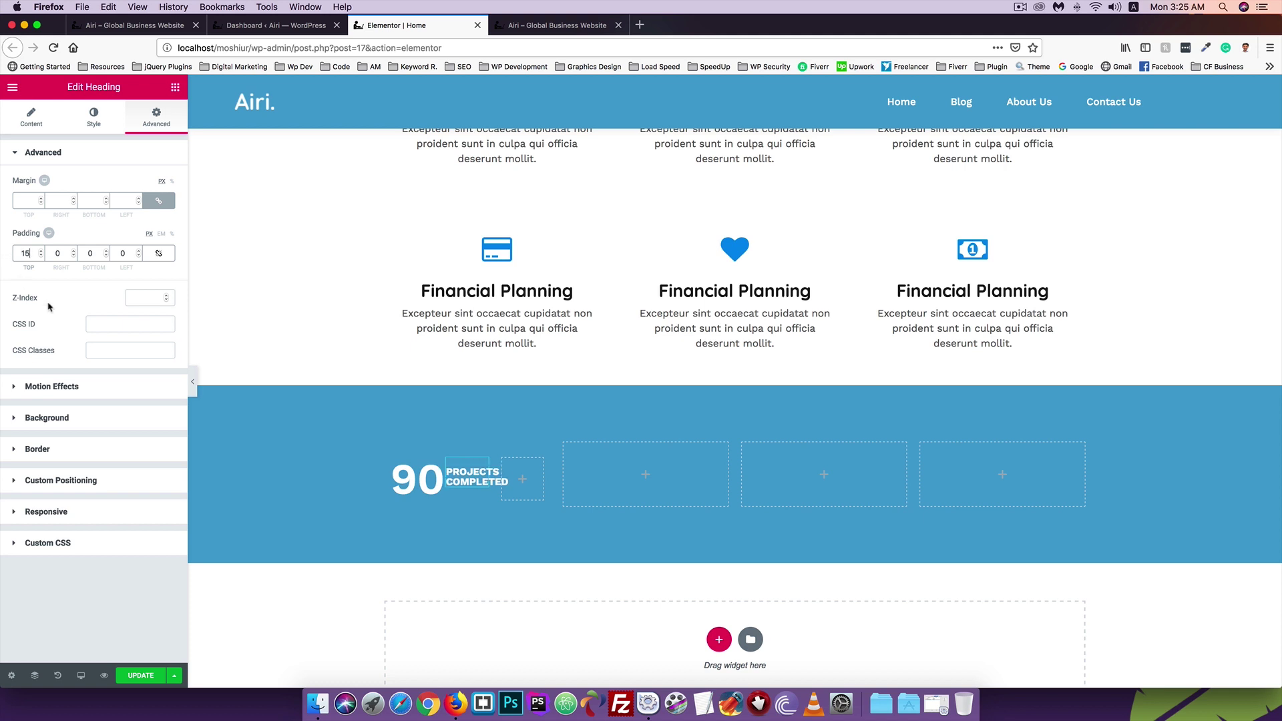
Update the page and reload the local homepage to check the counter section
click(137, 676)
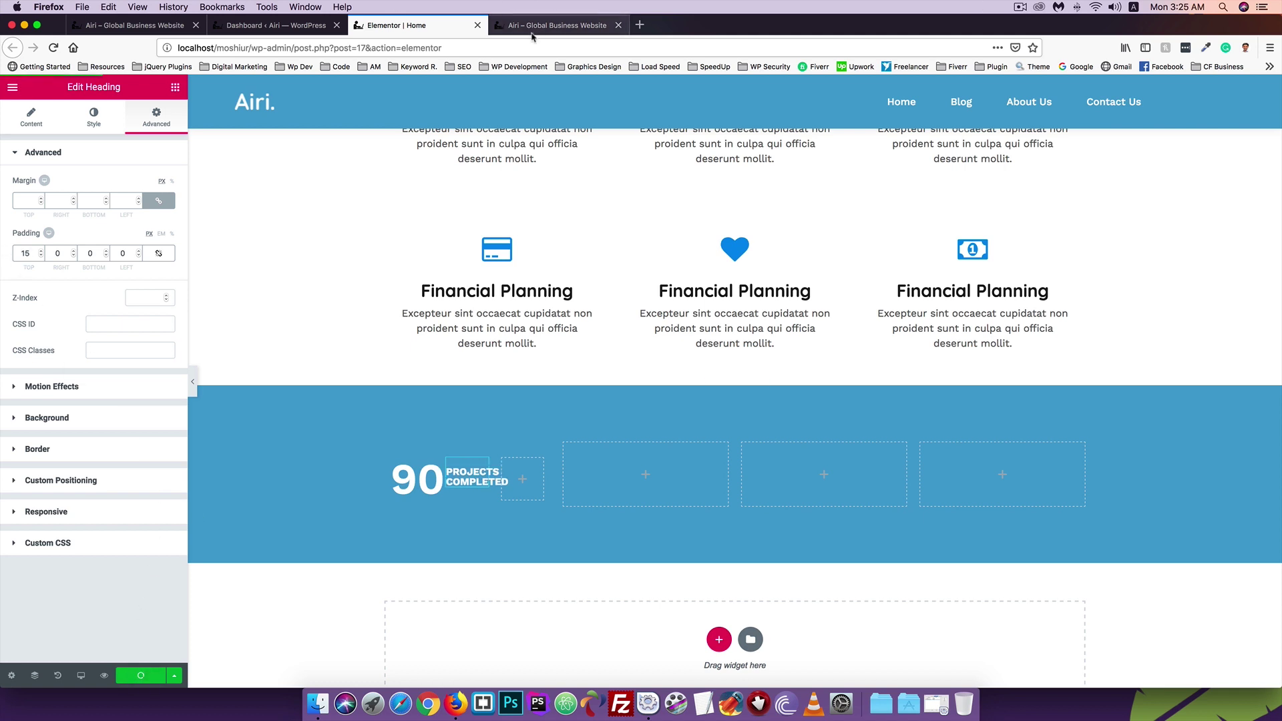
click(532, 27)
click(53, 47)
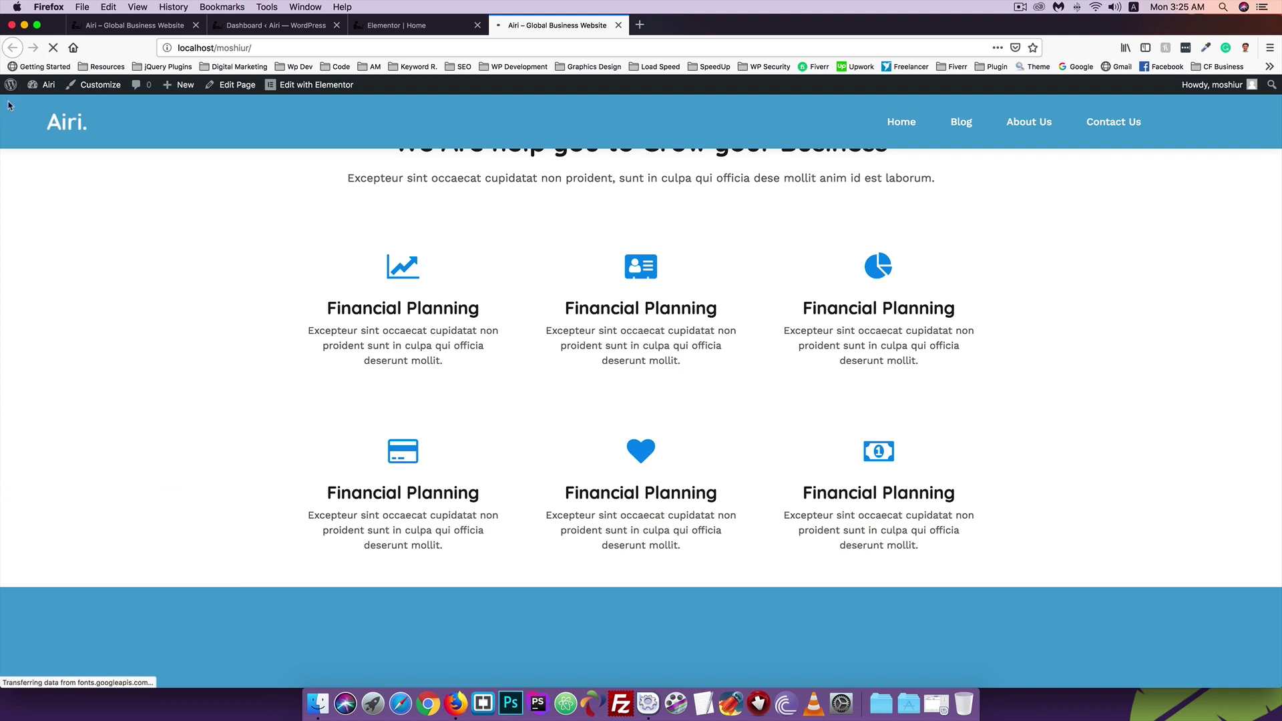
scroll(10, 199, down, 2)
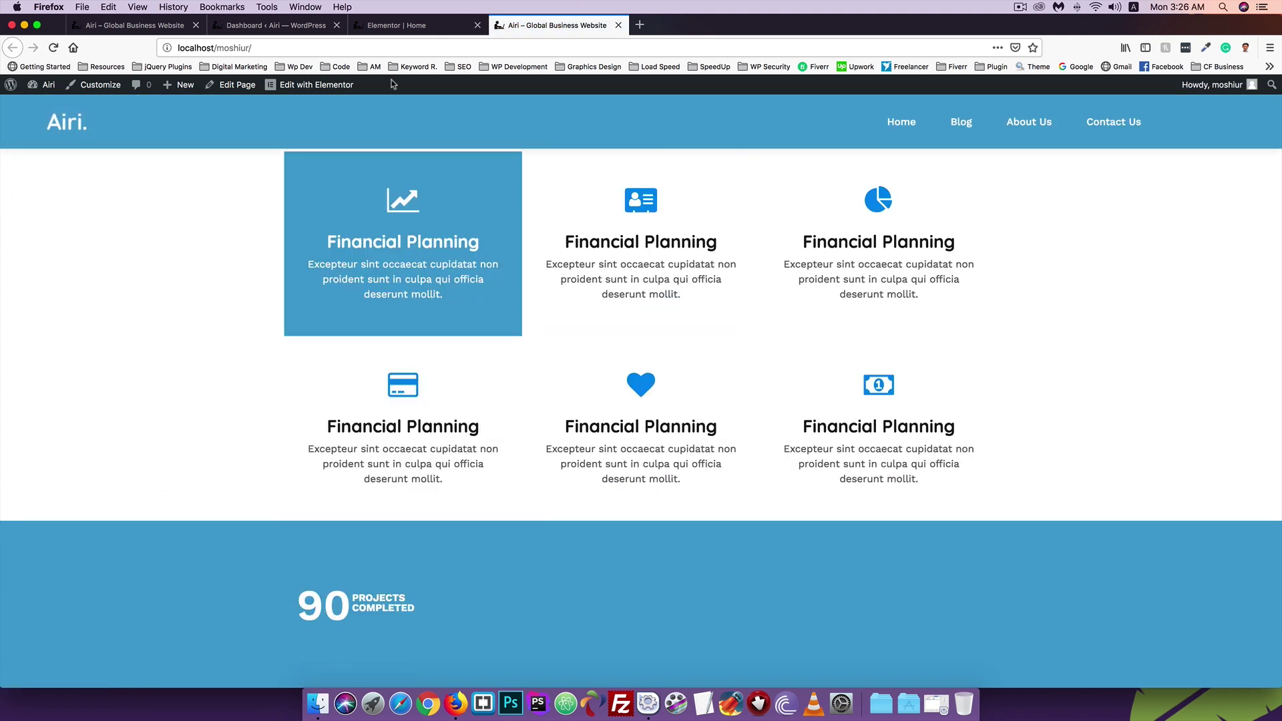
Set the Projects Completed heading's font weight to 500 and its line height to 24 px
click(404, 25)
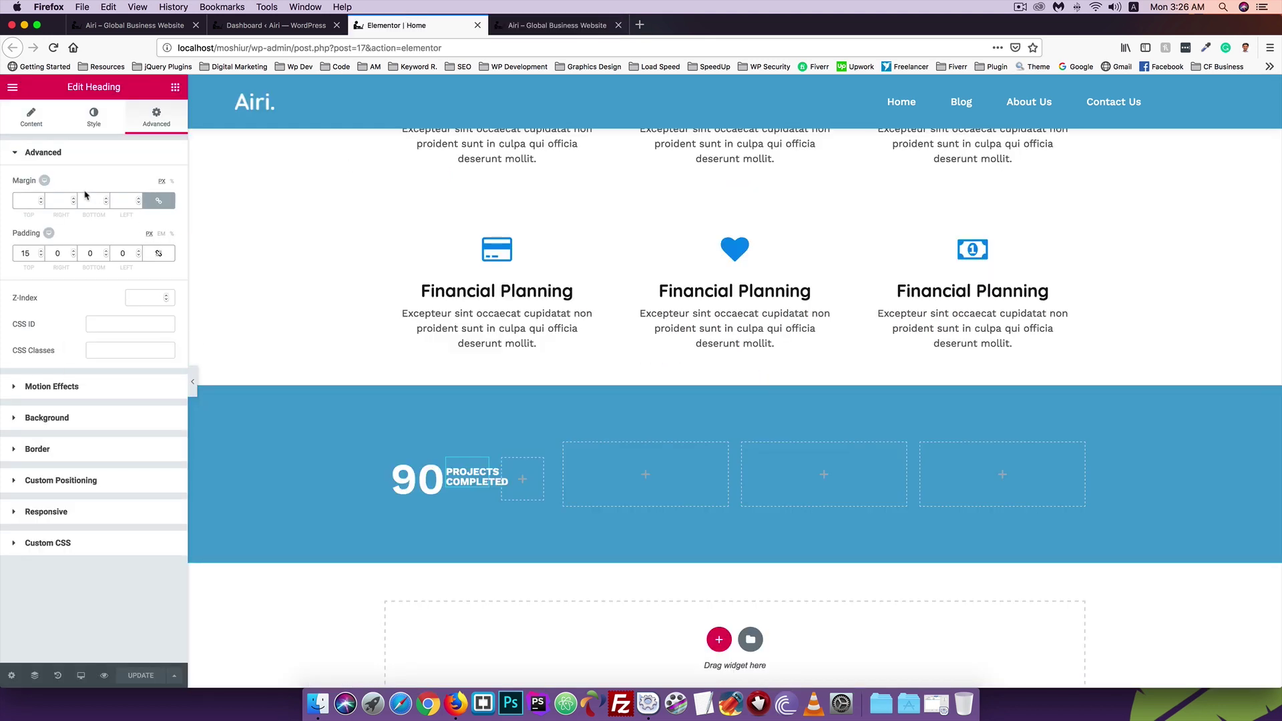
click(88, 123)
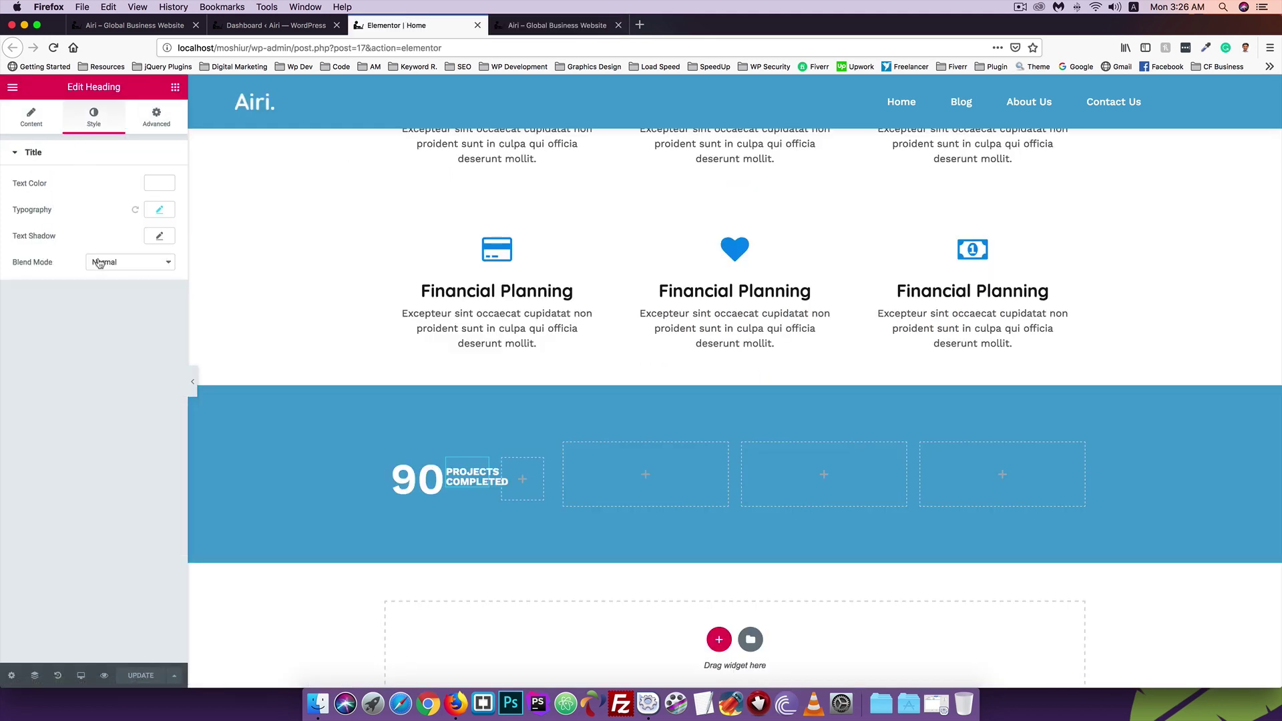
click(159, 210)
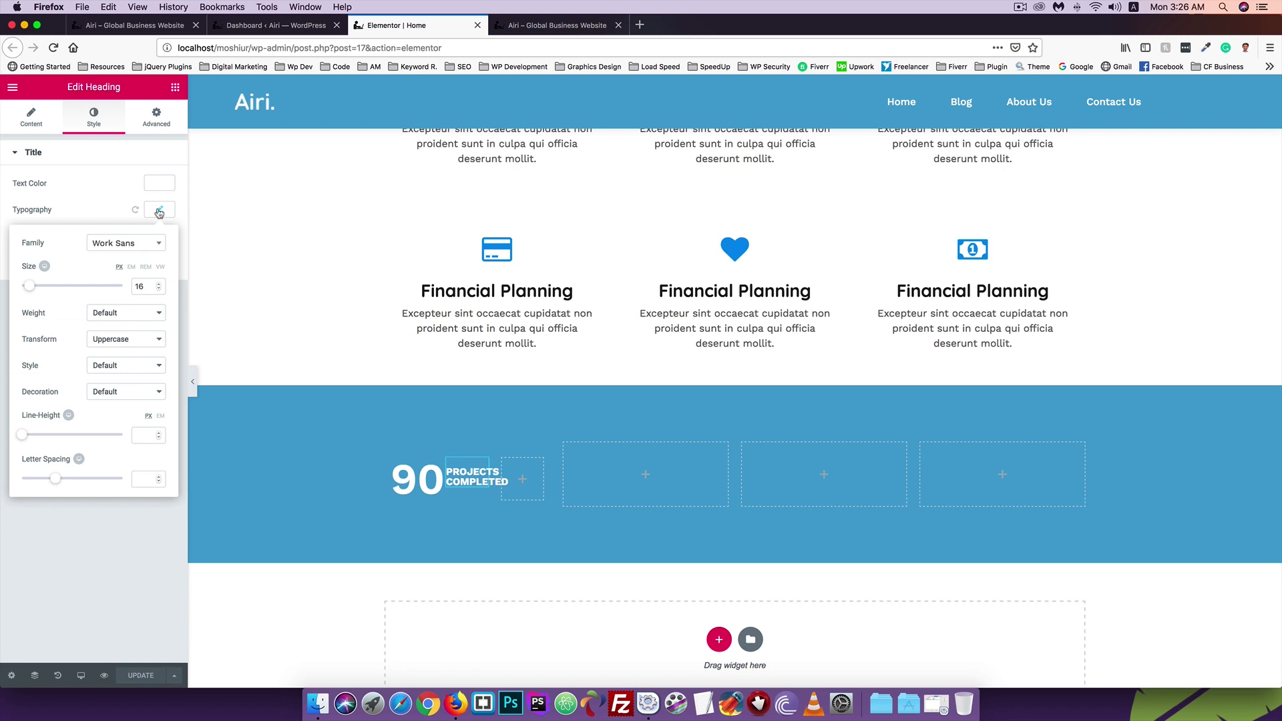
click(107, 315)
click(106, 317)
click(106, 315)
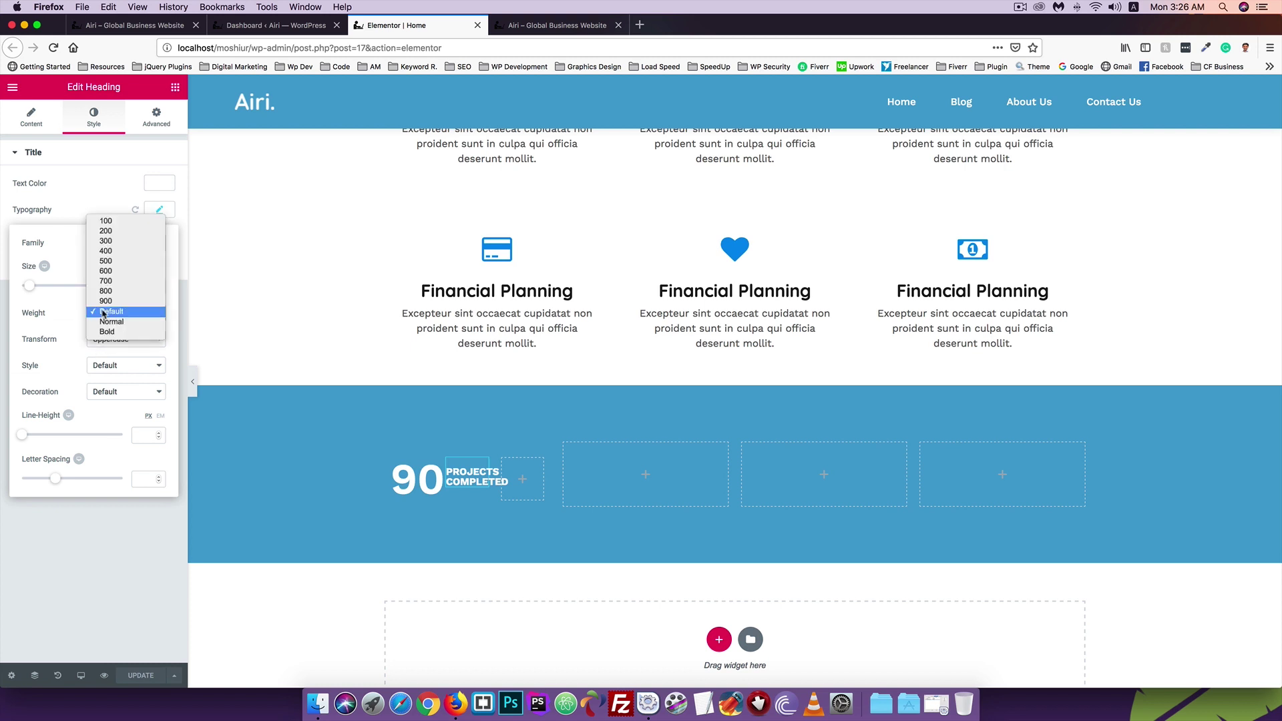
click(107, 261)
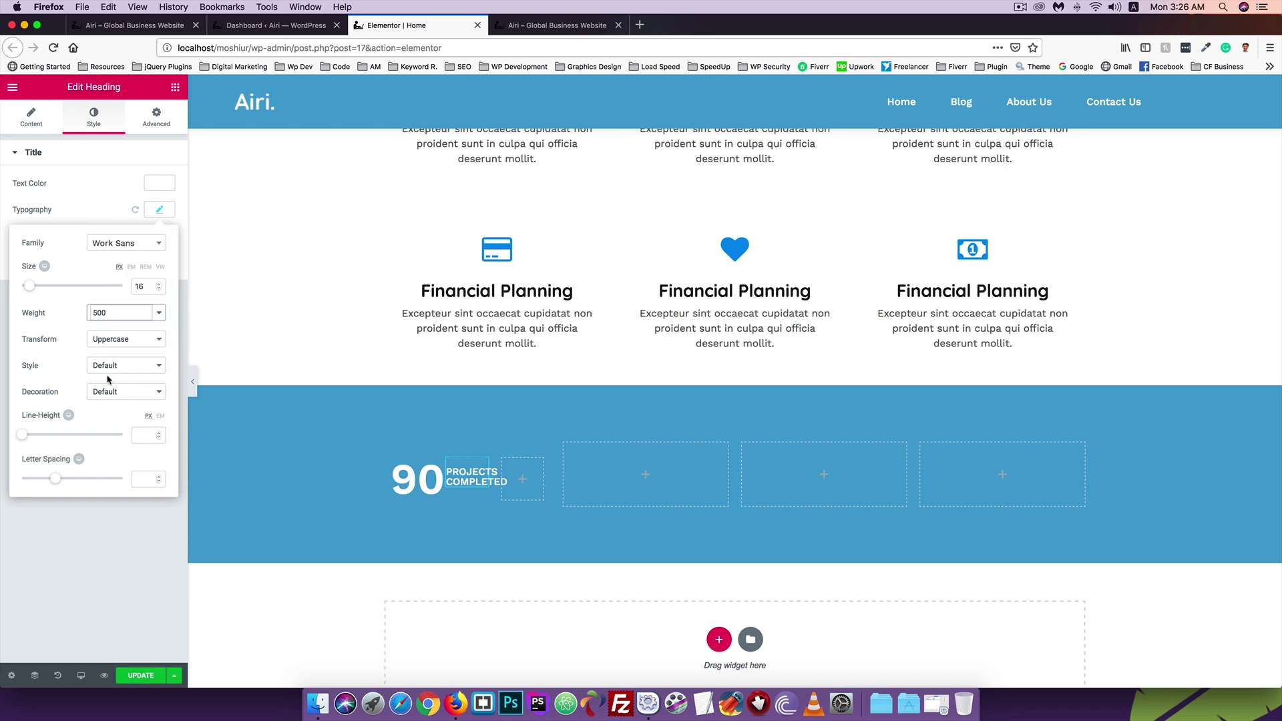
drag(23, 438, 48, 439)
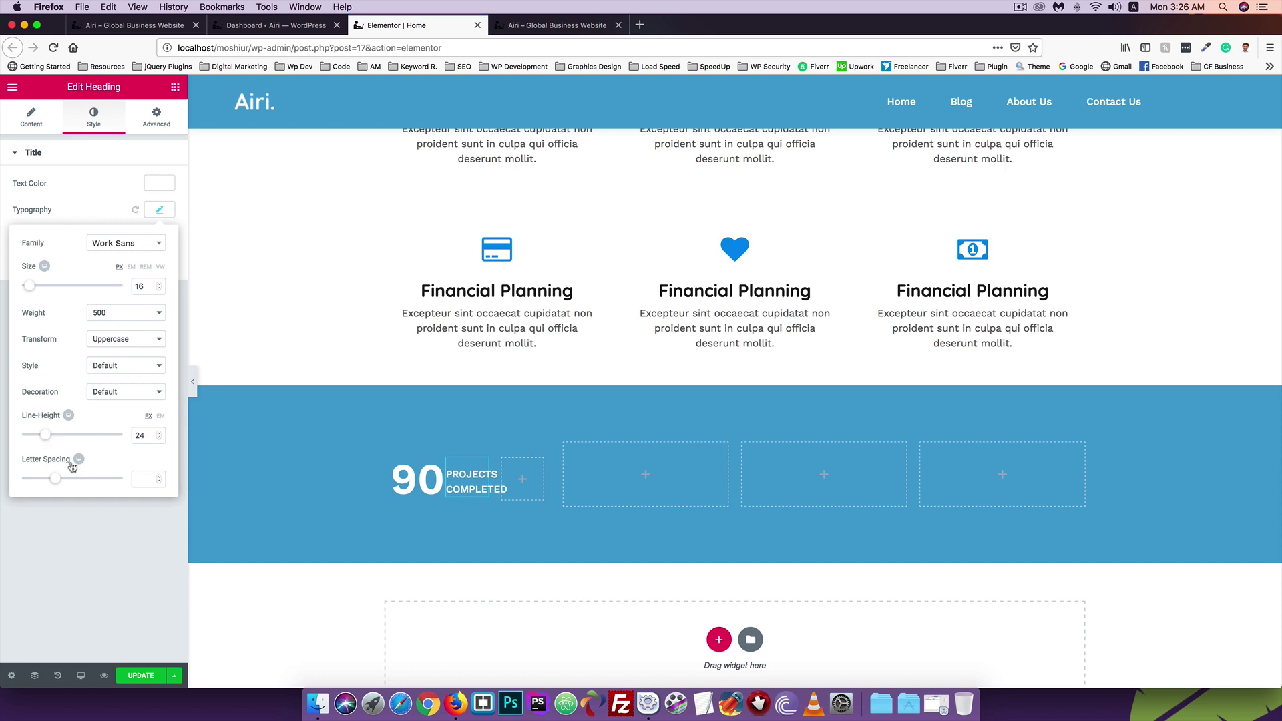
Update the page and reload the local homepage to check the heading's weight and line spacing
click(137, 675)
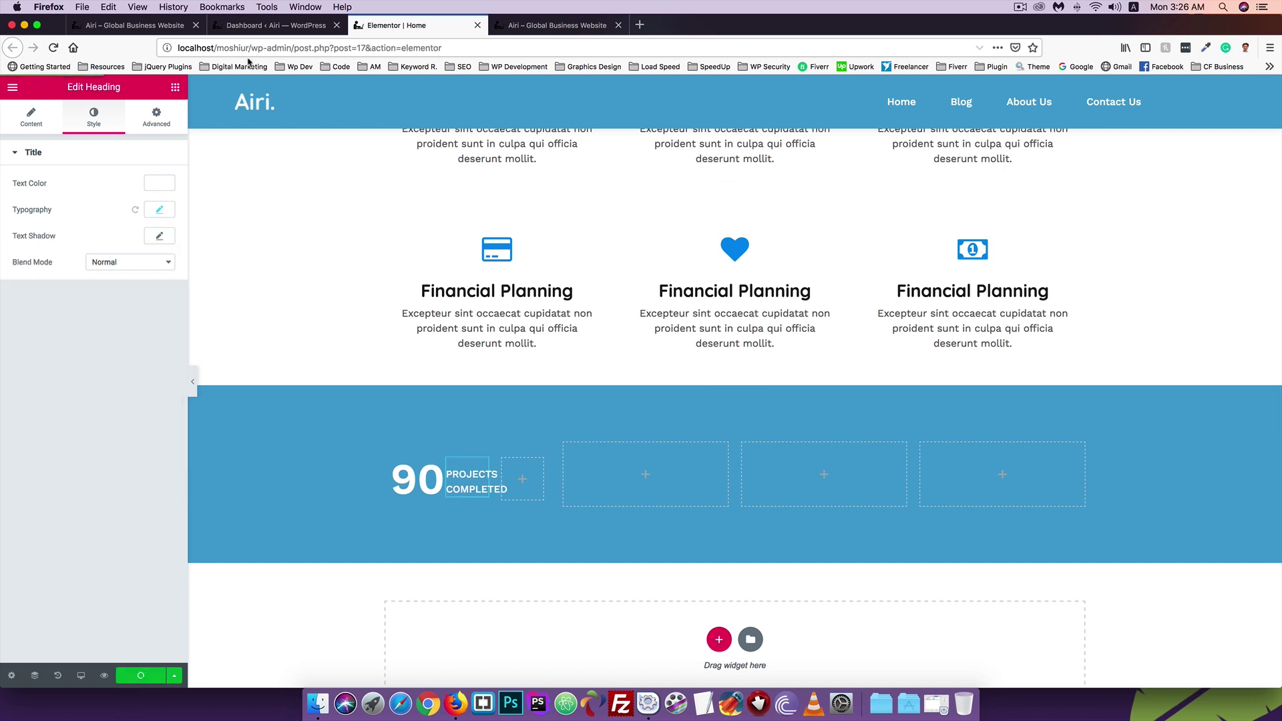
click(510, 30)
key(super+r)
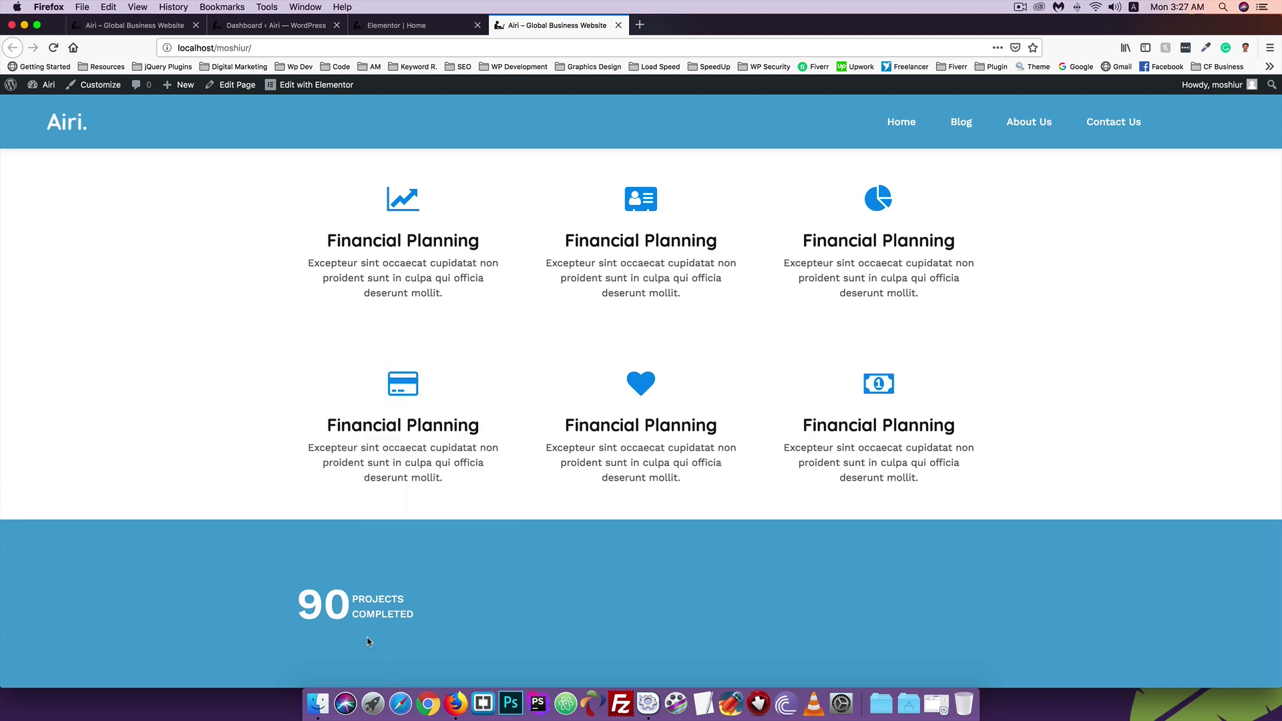
Change the Projects Completed heading's top padding to 10 px
click(397, 25)
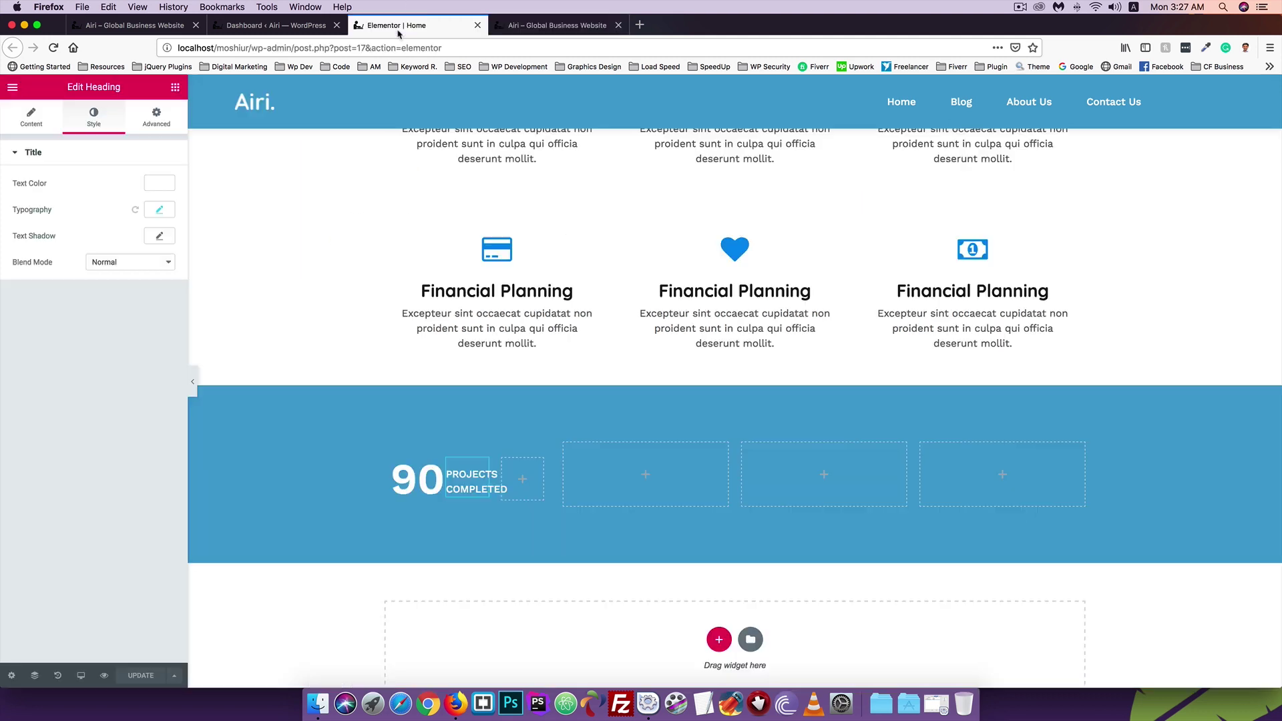
click(156, 117)
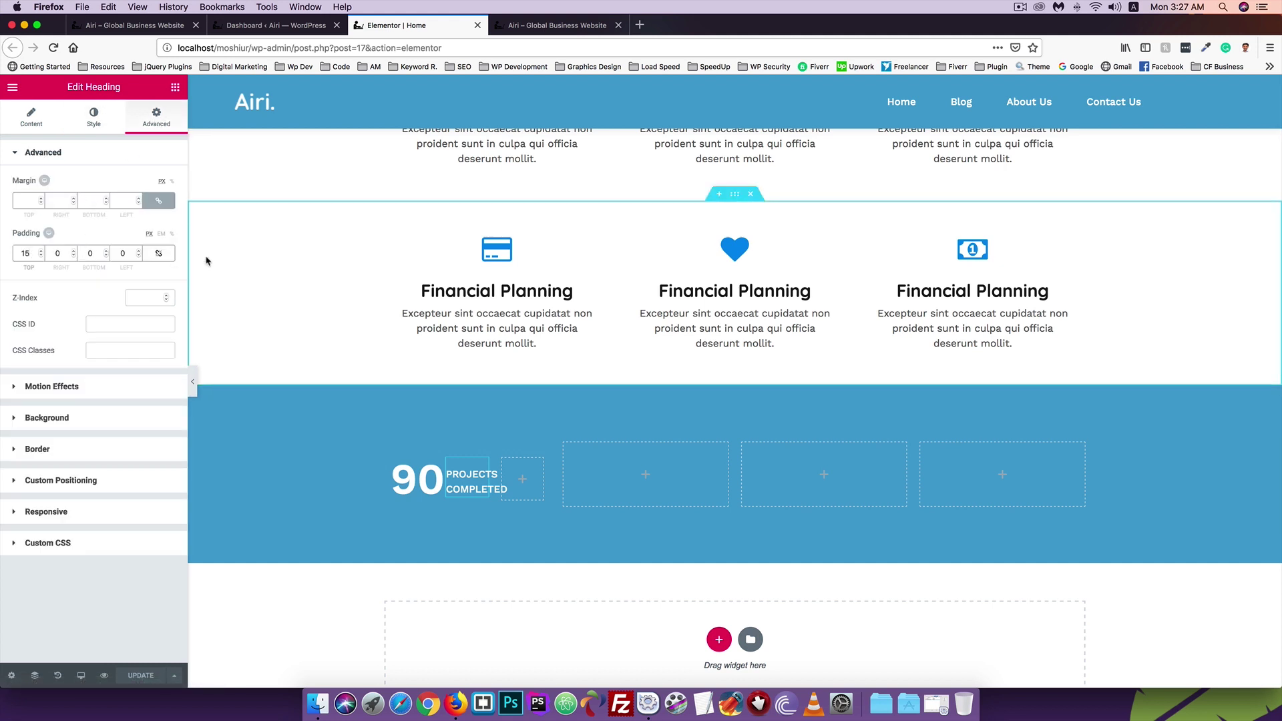
key(BackSpace)
text(0)
Save the padding change and reload the local homepage to check the label's vertical position
click(126, 675)
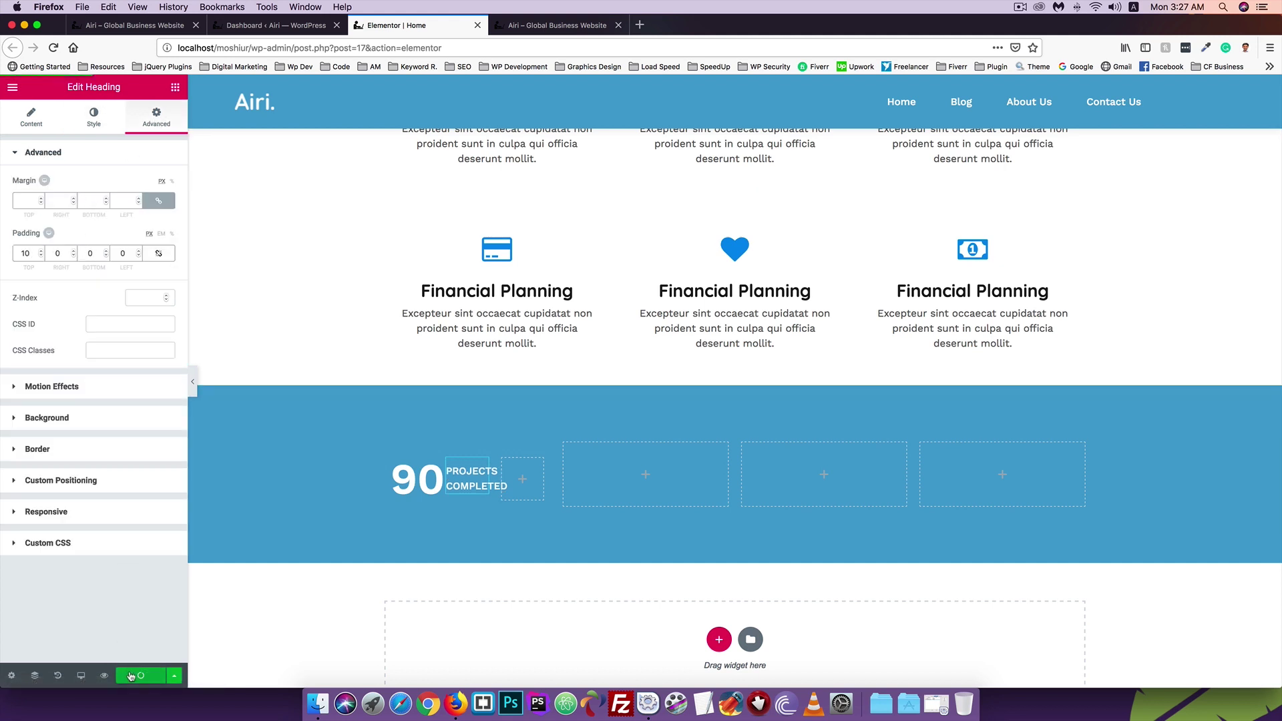
click(547, 28)
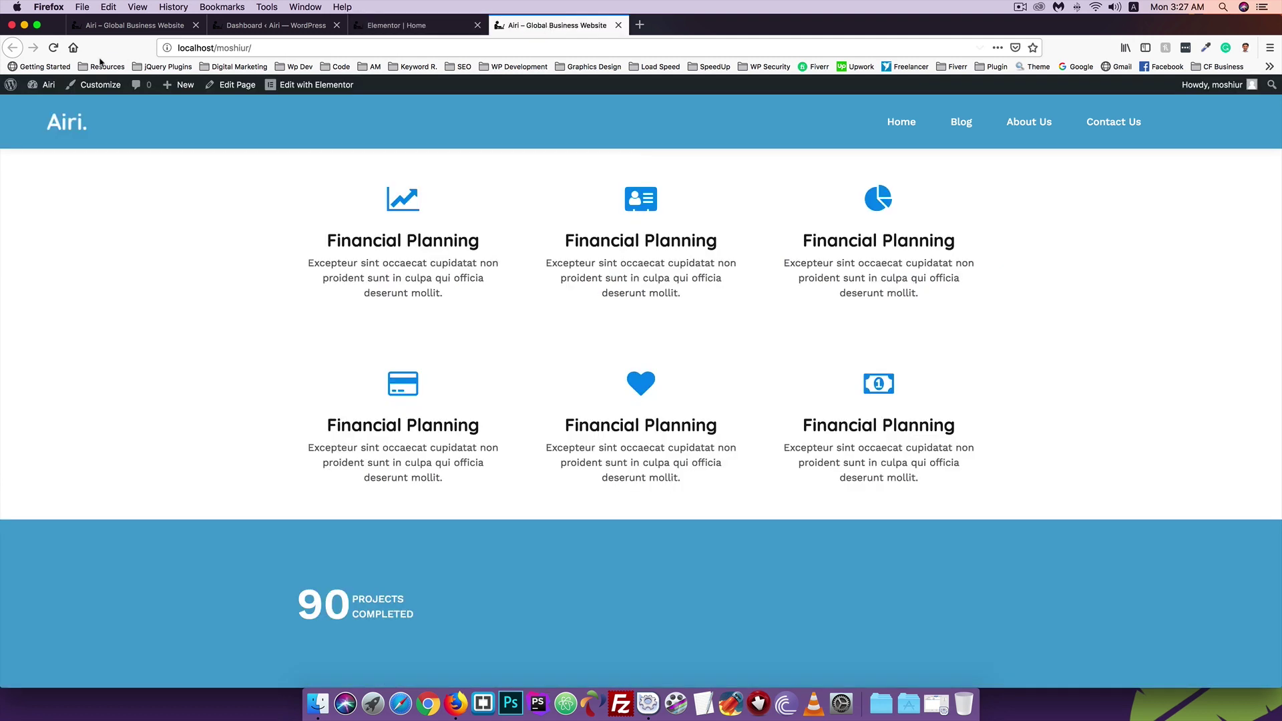
click(53, 47)
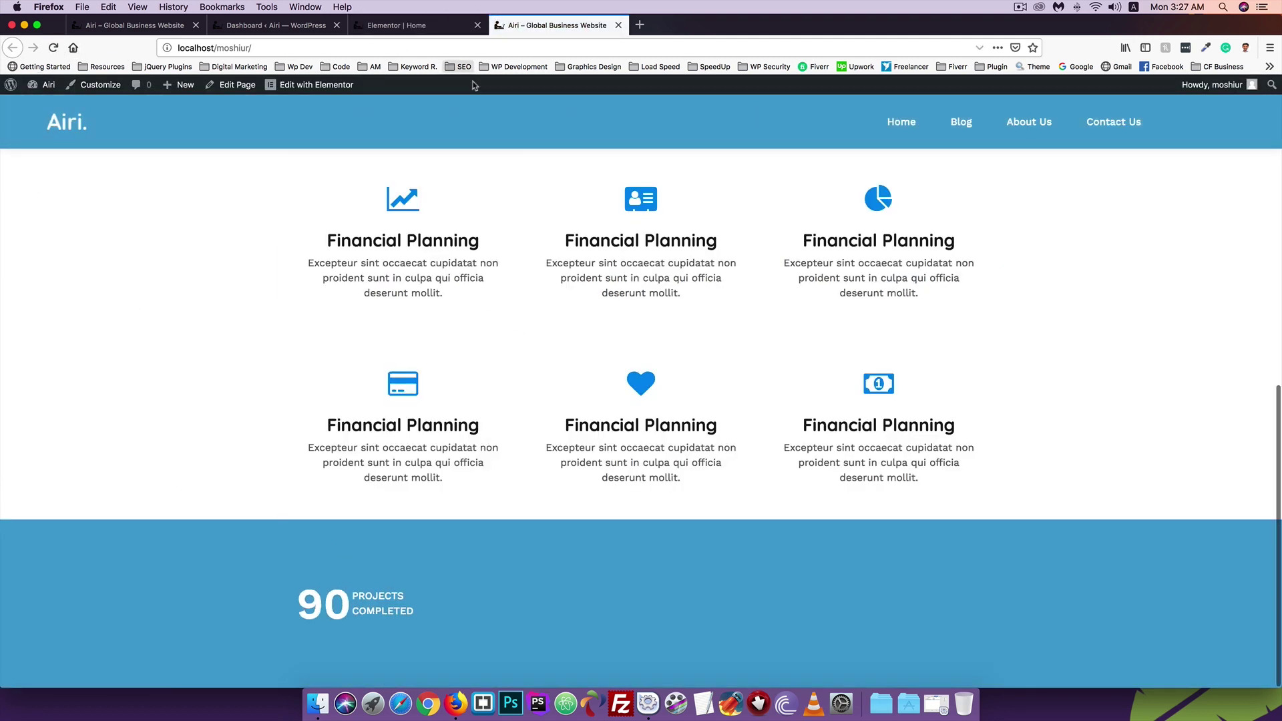
Compare the counter section on the live reference site with the one on the local homepage
click(398, 26)
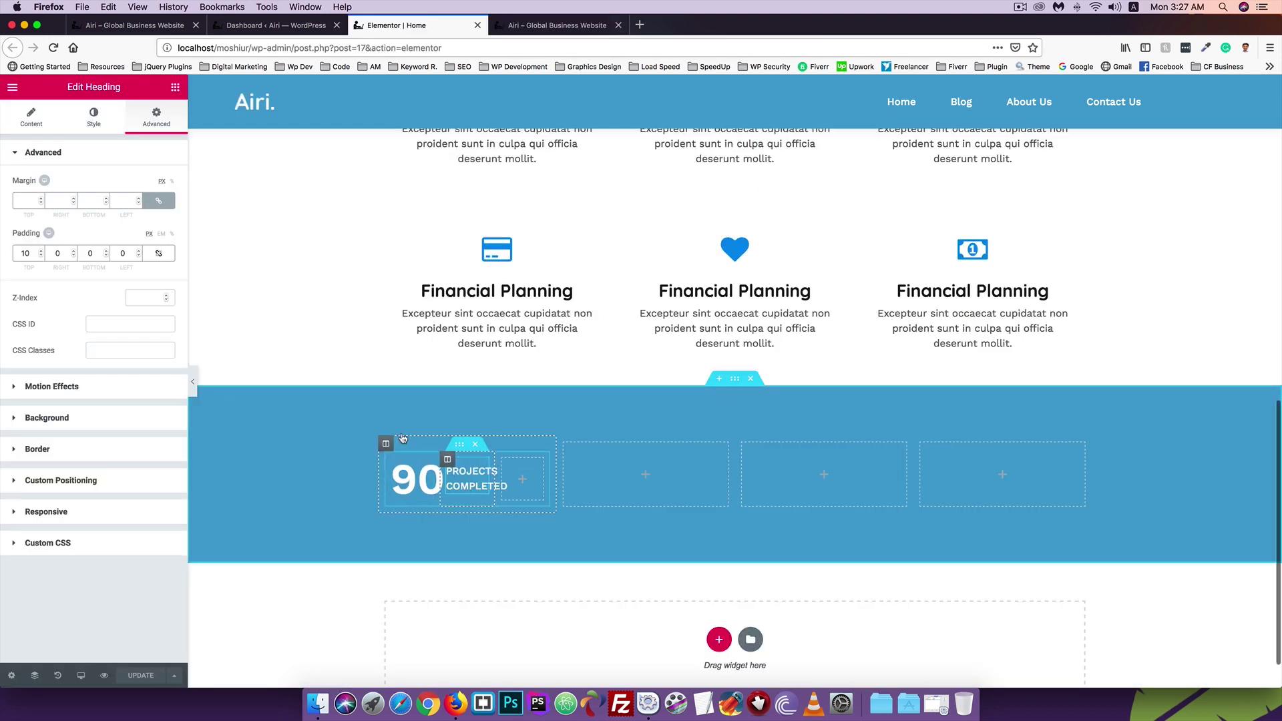
click(127, 26)
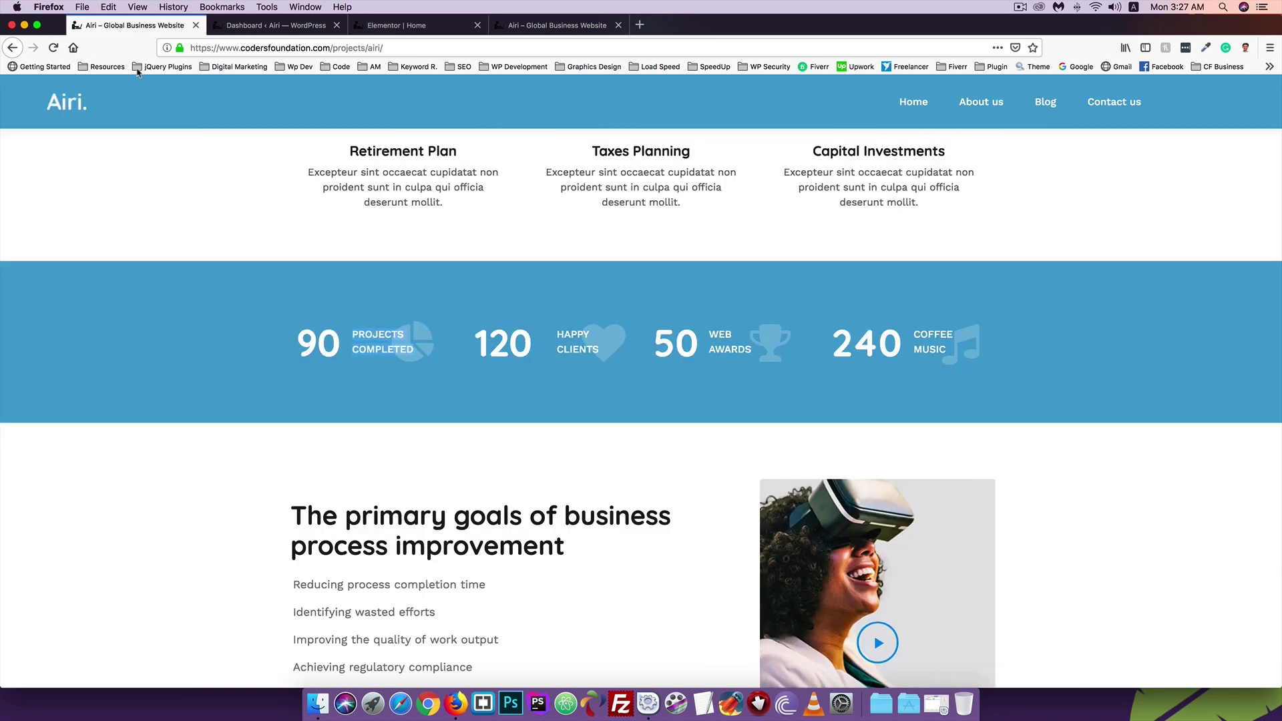
click(541, 26)
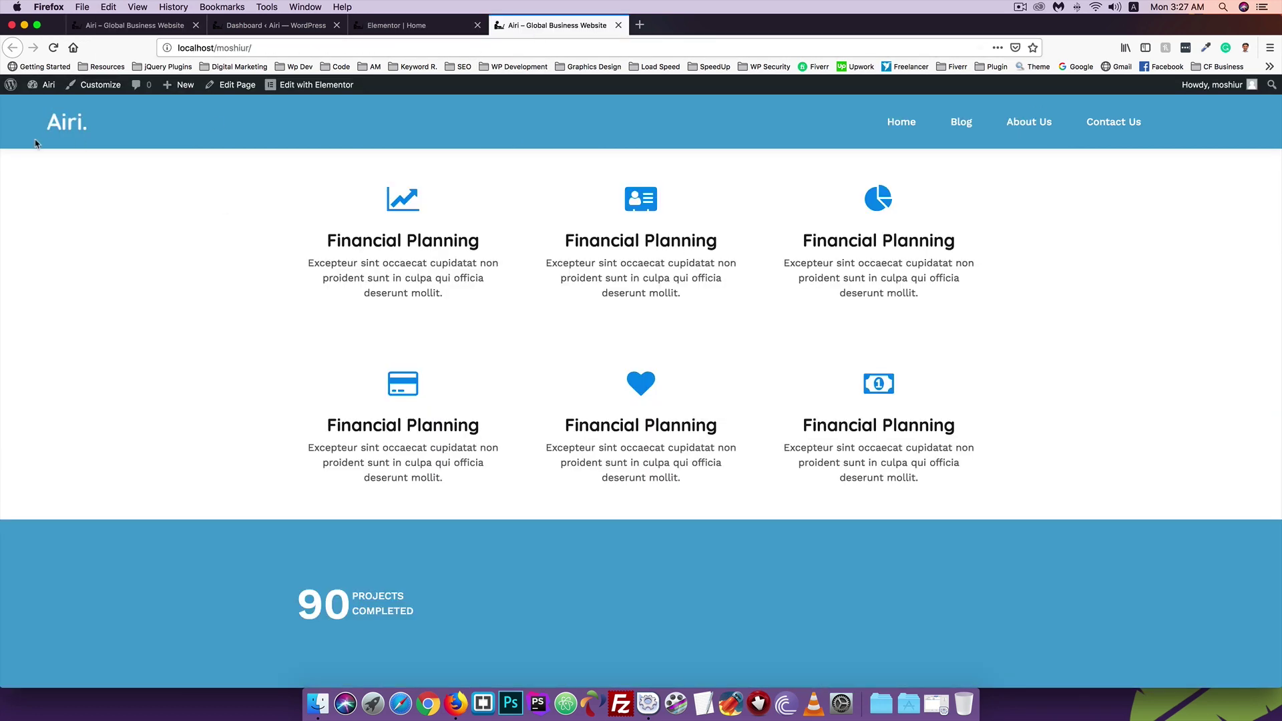
click(304, 25)
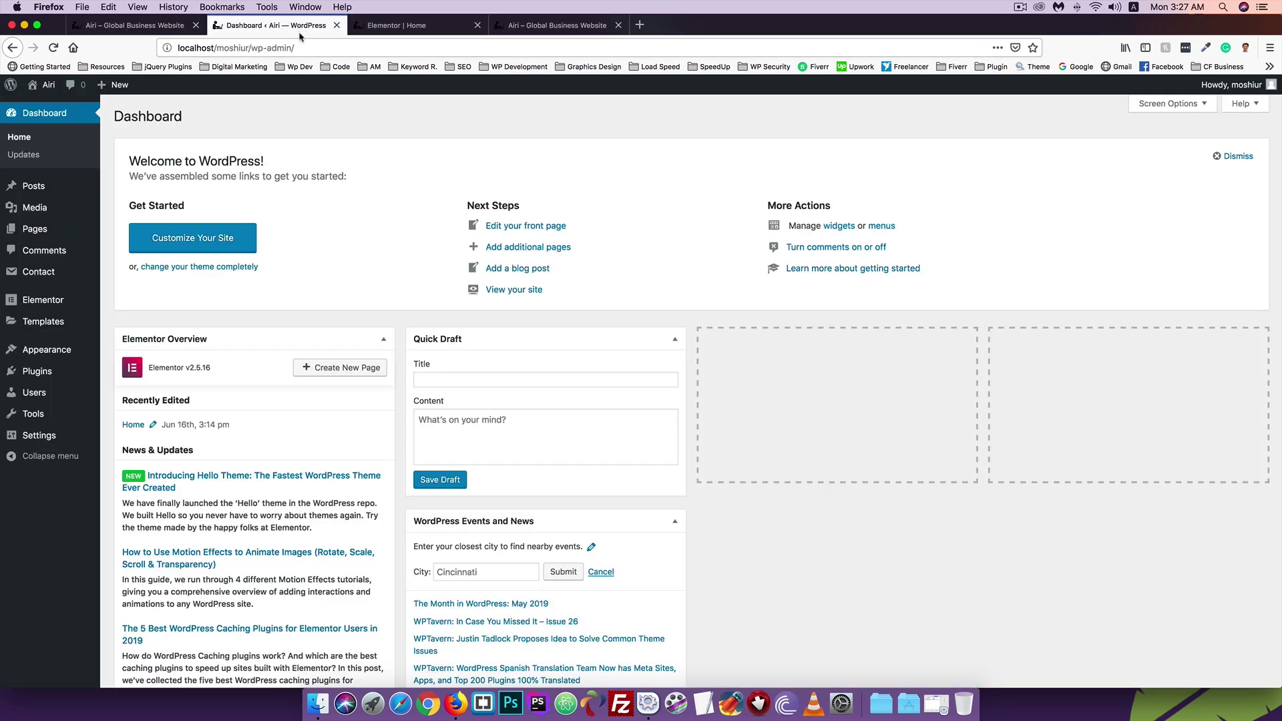
Add an Icon widget to the empty inner column beside the Projects Completed label in the Elementor editor
click(401, 26)
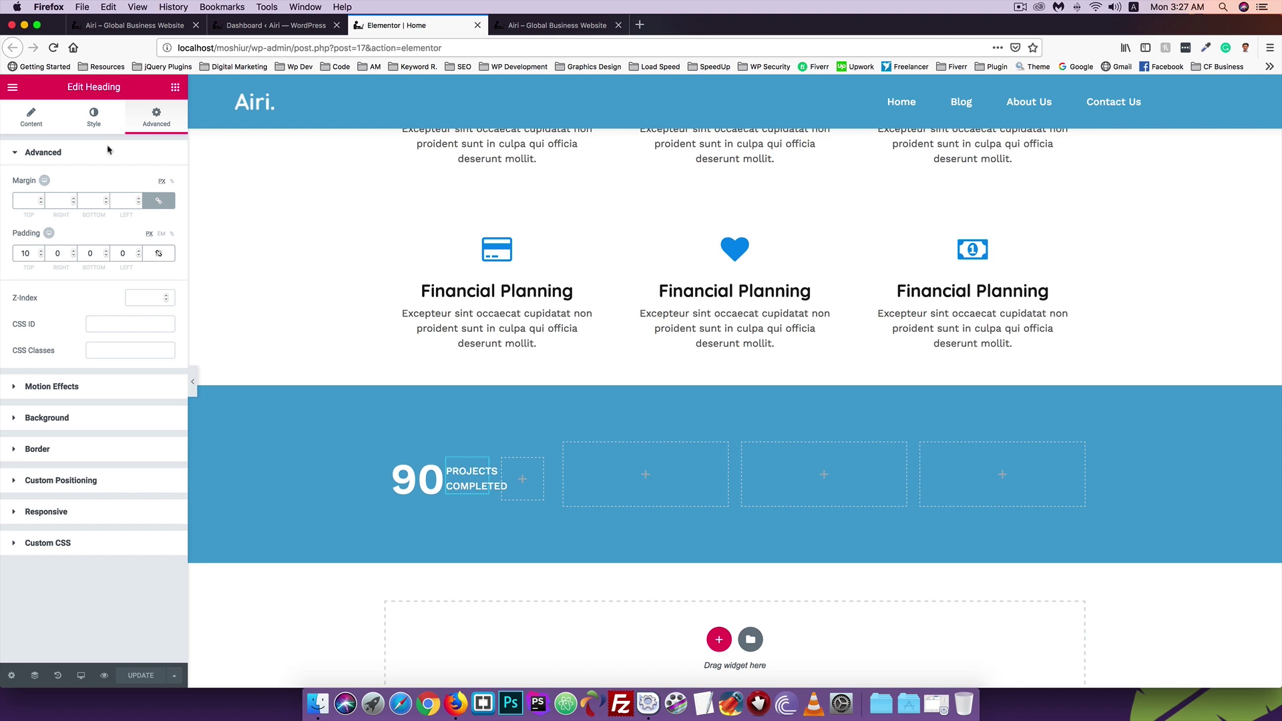
click(176, 87)
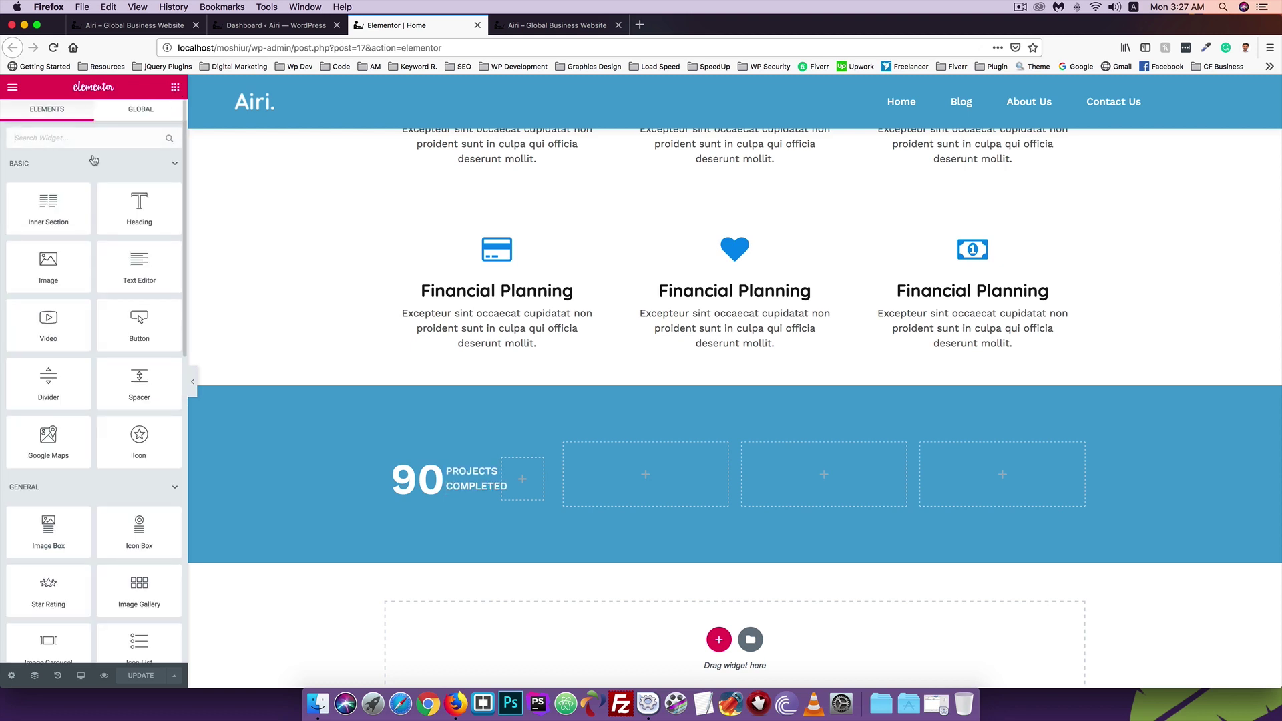
click(55, 138)
text(icon)
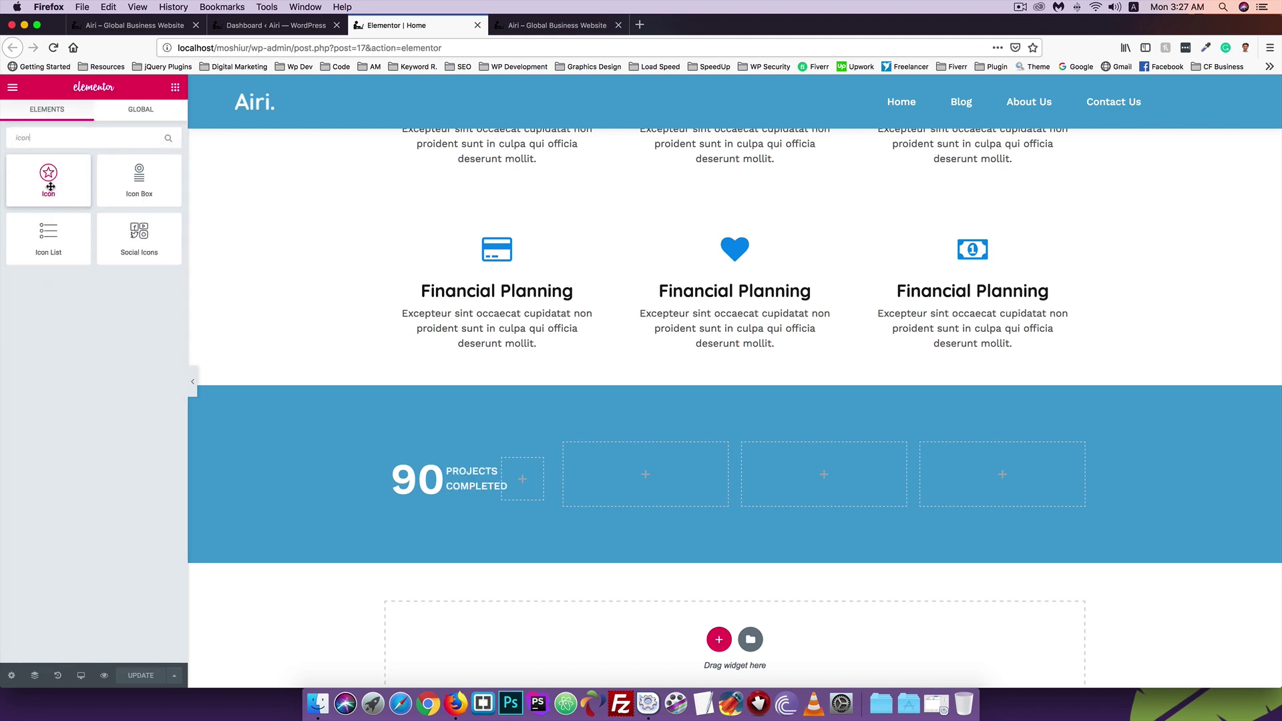
drag(50, 185, 526, 485)
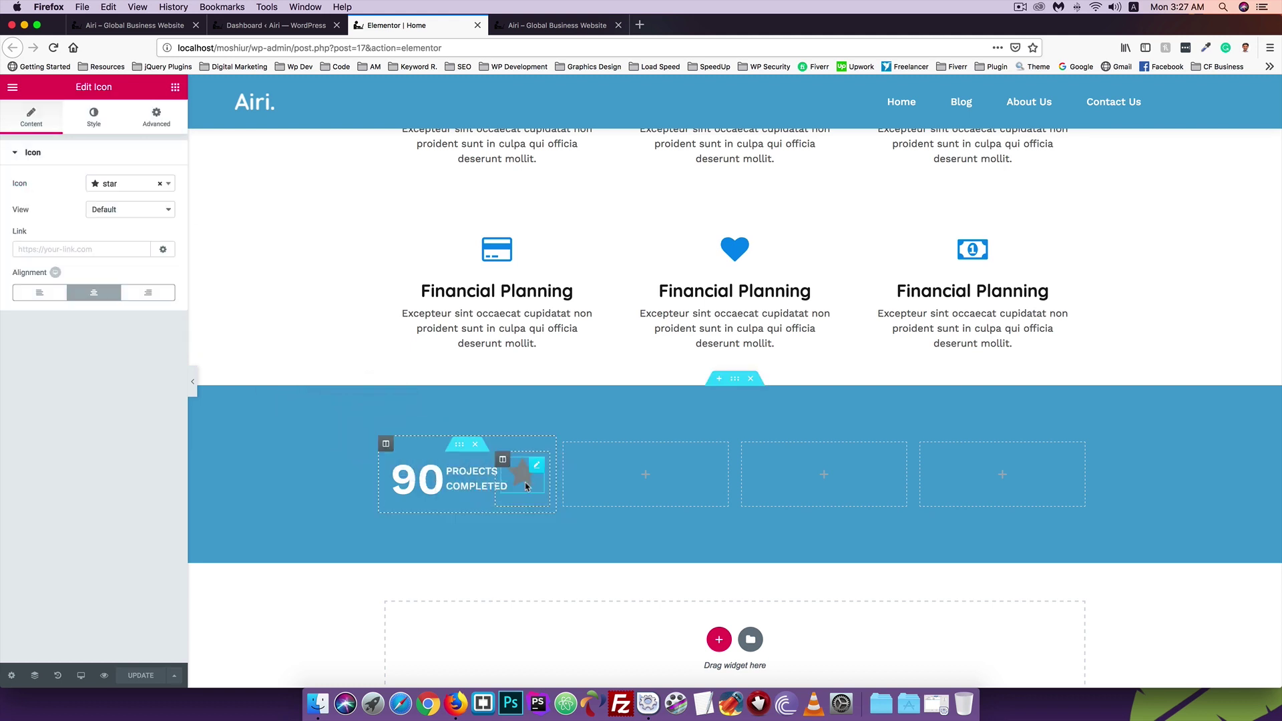
Change the new widget's icon to pie-chart
click(105, 185)
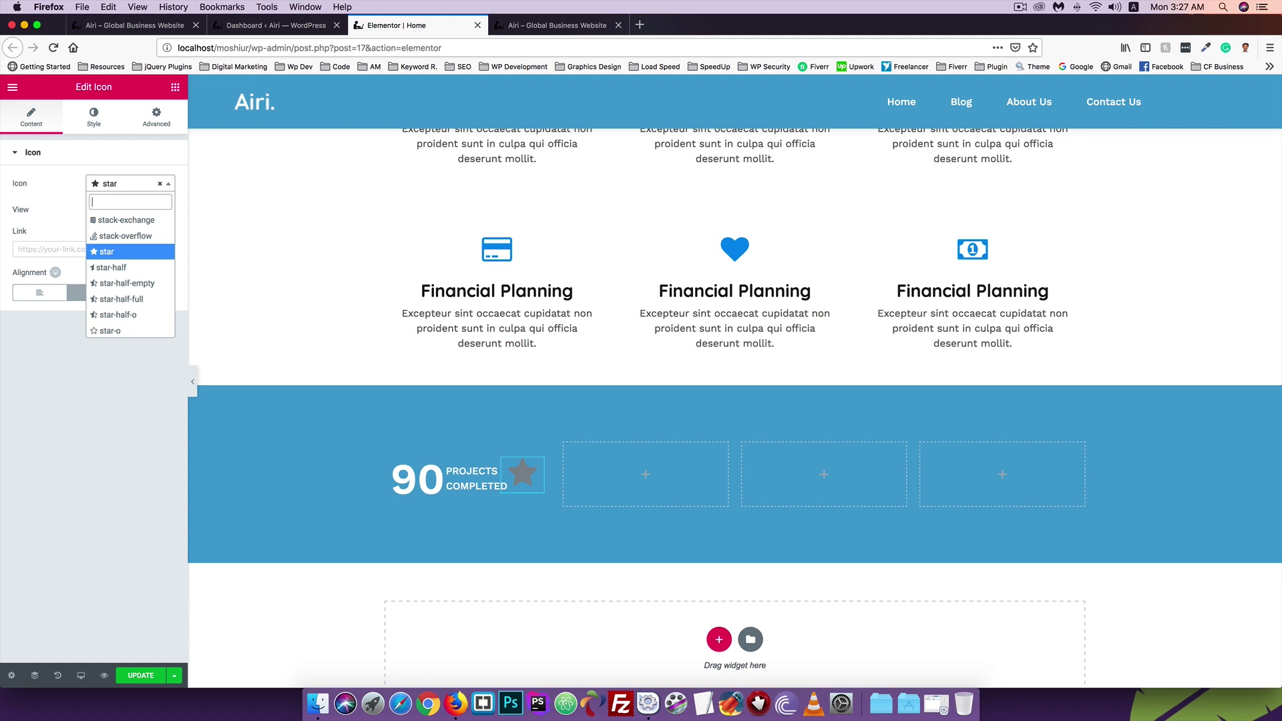
text(pie)
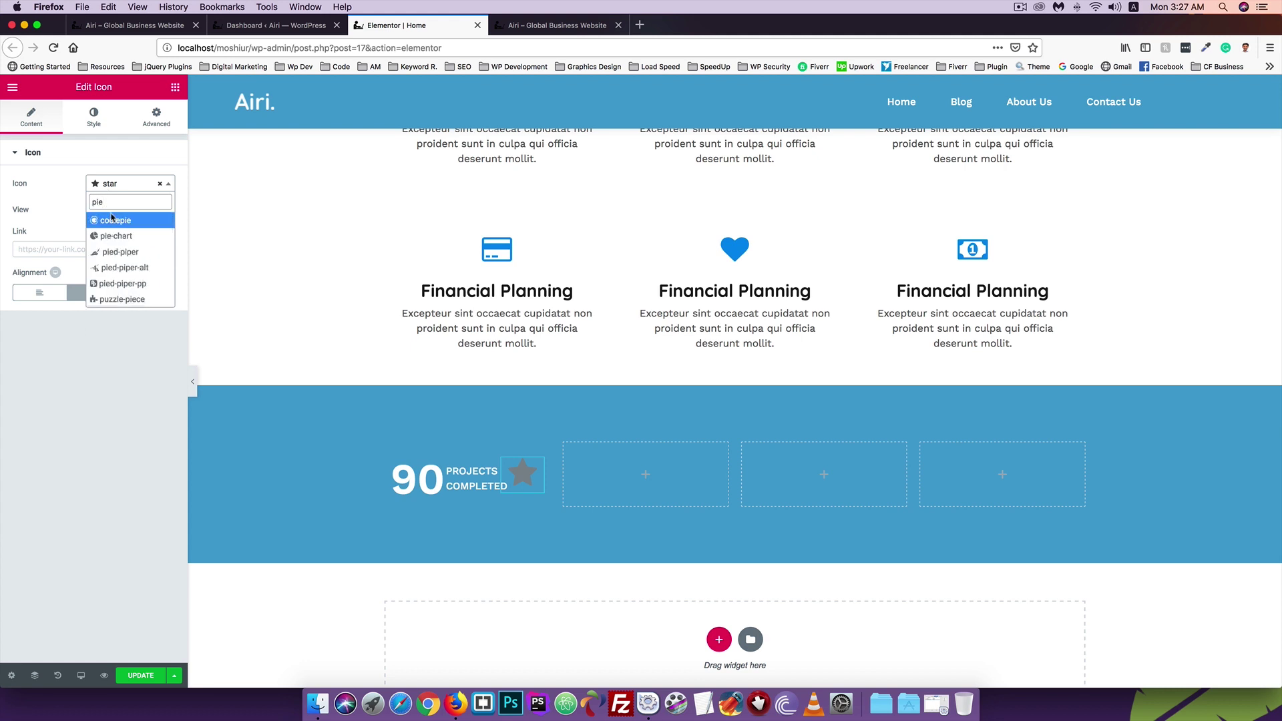
click(117, 236)
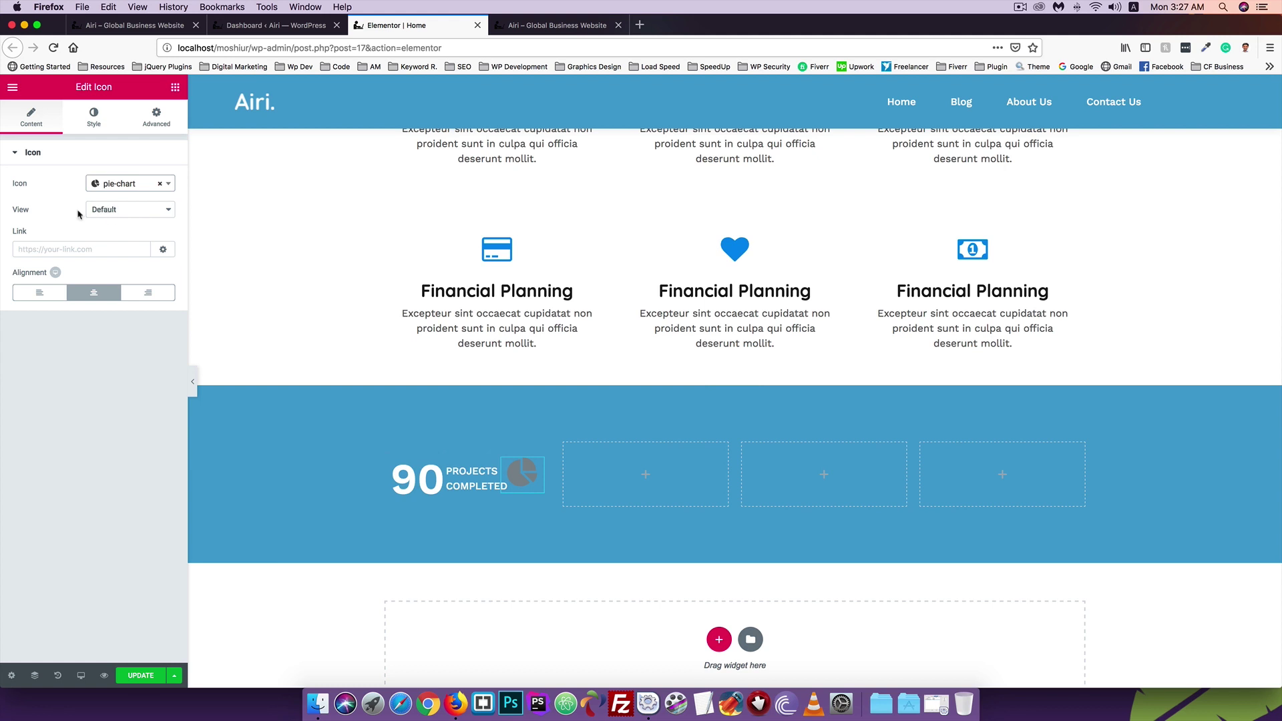
Check the pie chart icon on the reference site and set the new icon's primary color to white (#ffffff)
click(97, 130)
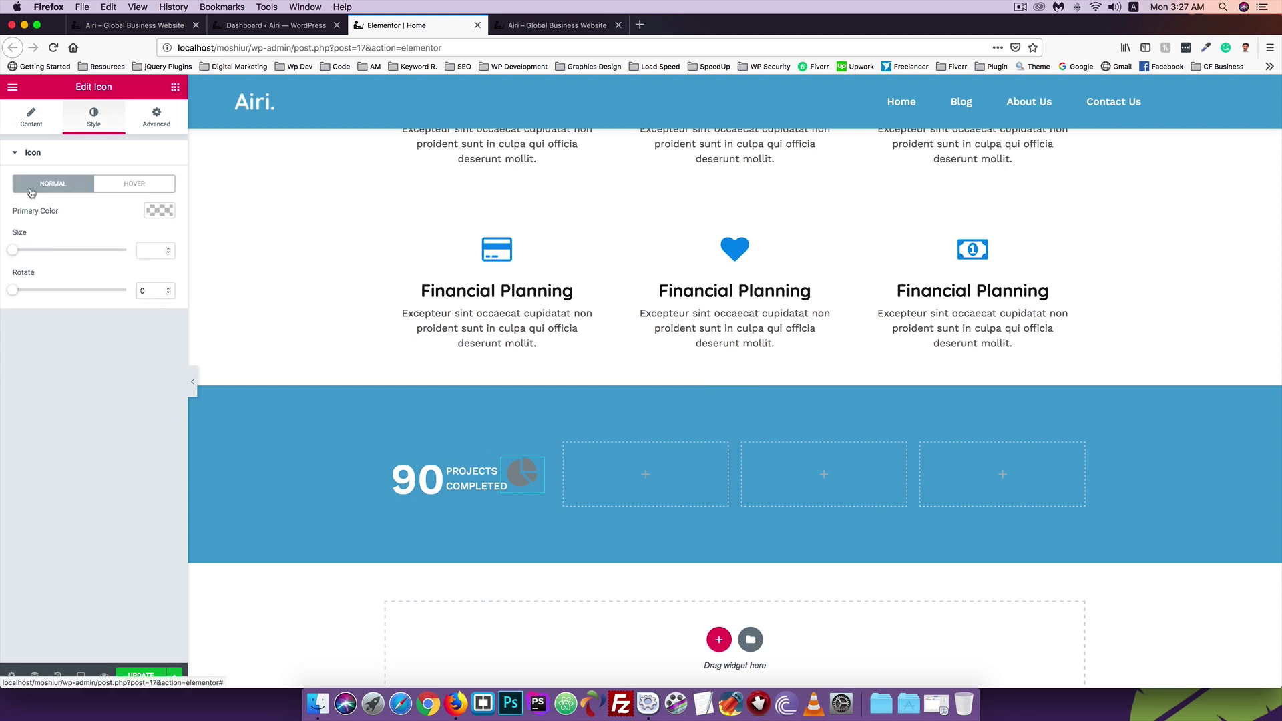
click(154, 212)
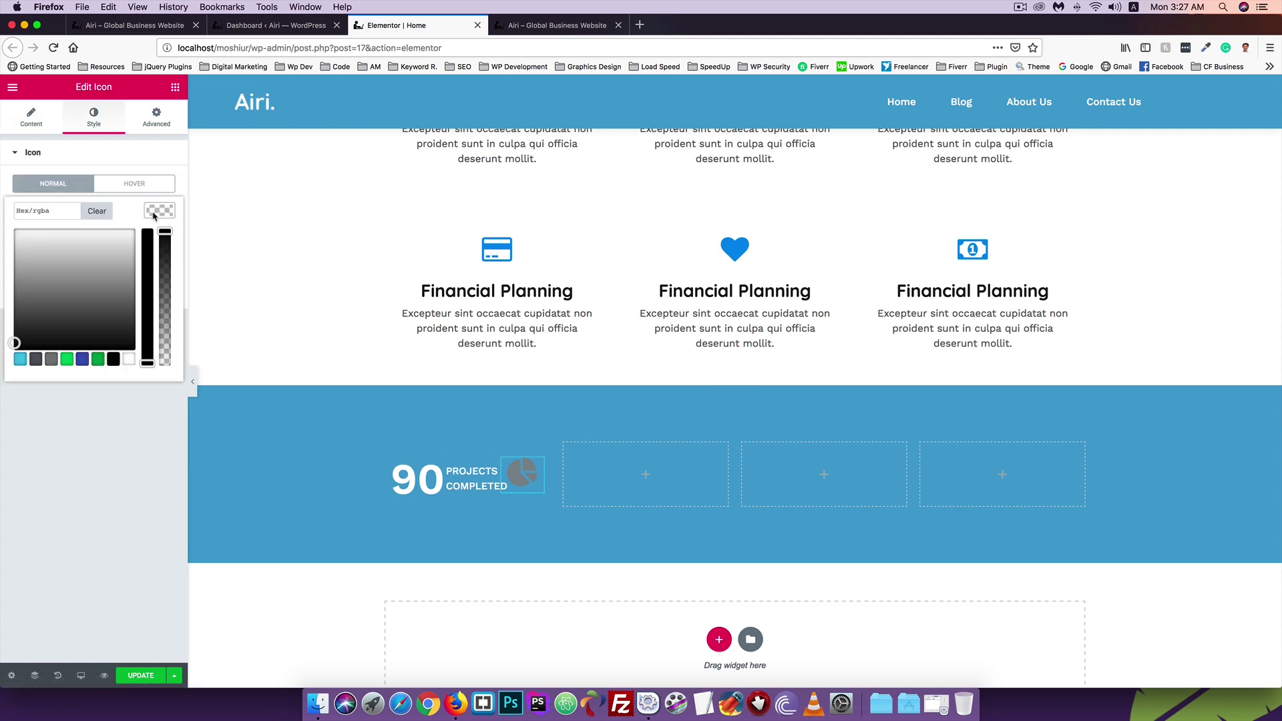
click(129, 24)
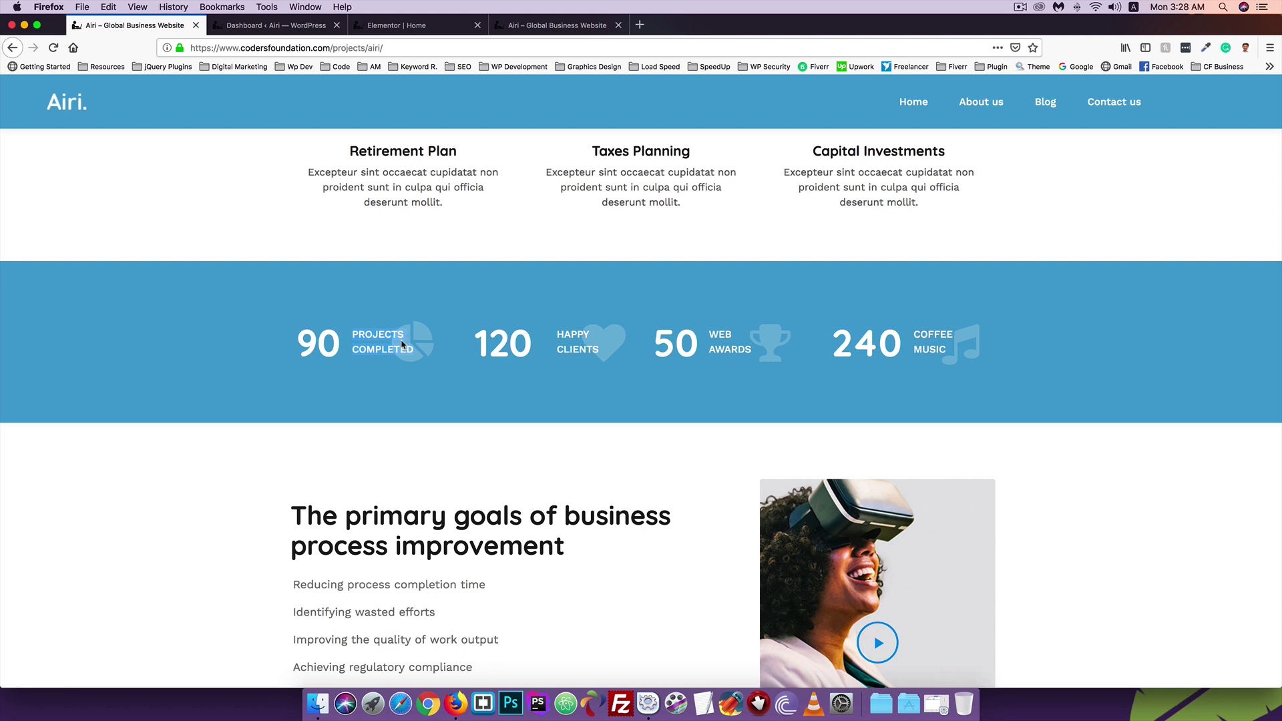
click(431, 30)
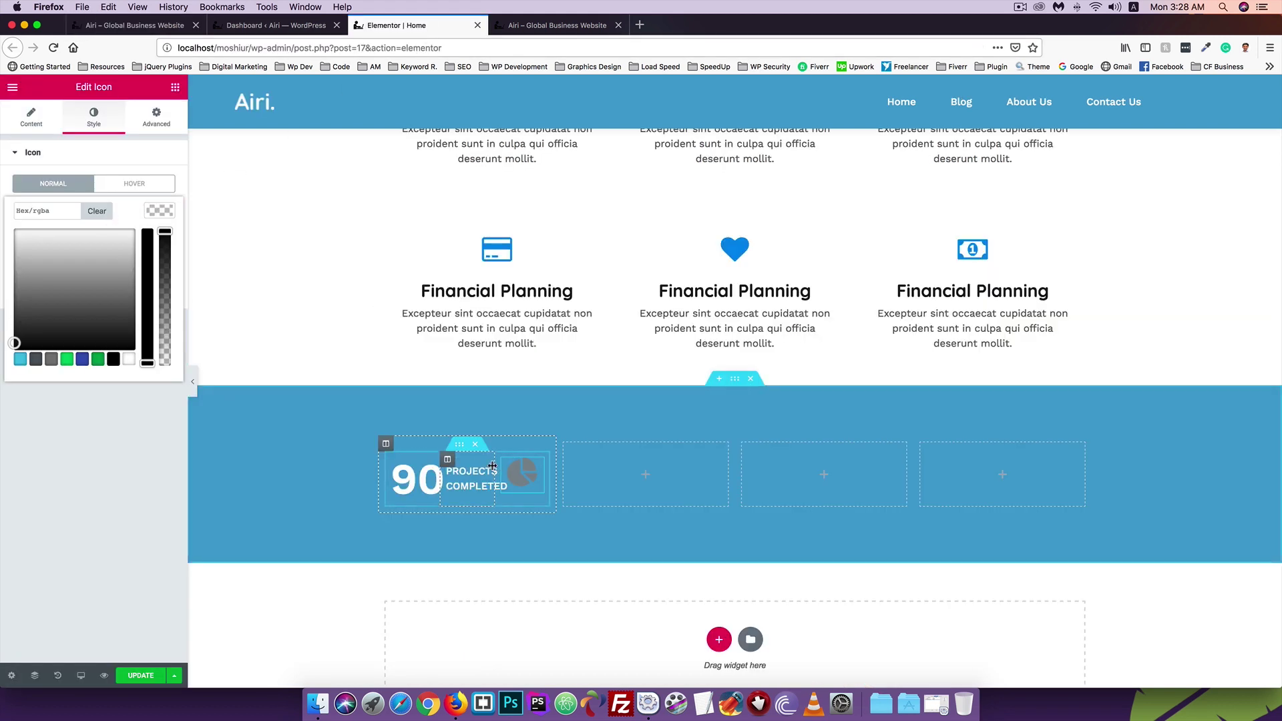
click(130, 360)
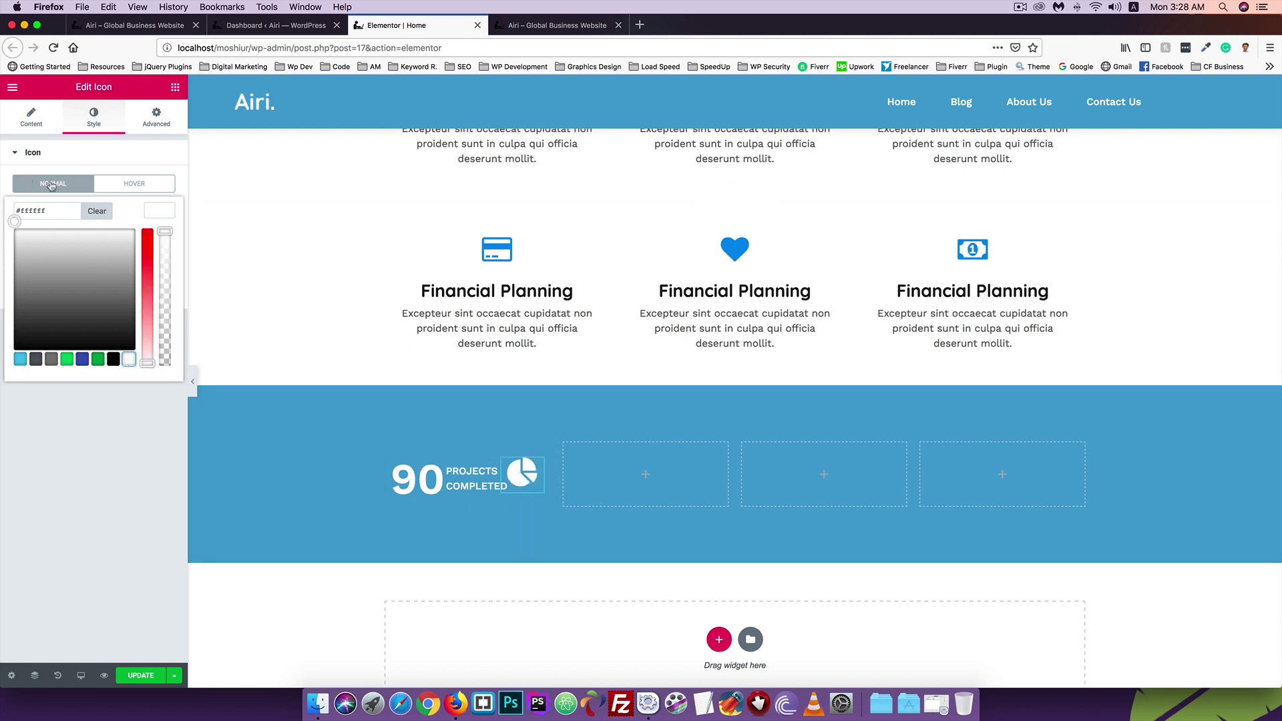
Make the icon's white color translucent by setting it to rgba(255,255,255,0.2), and fine-tune its opacity slightly upward
drag(163, 233, 165, 256)
click(60, 212)
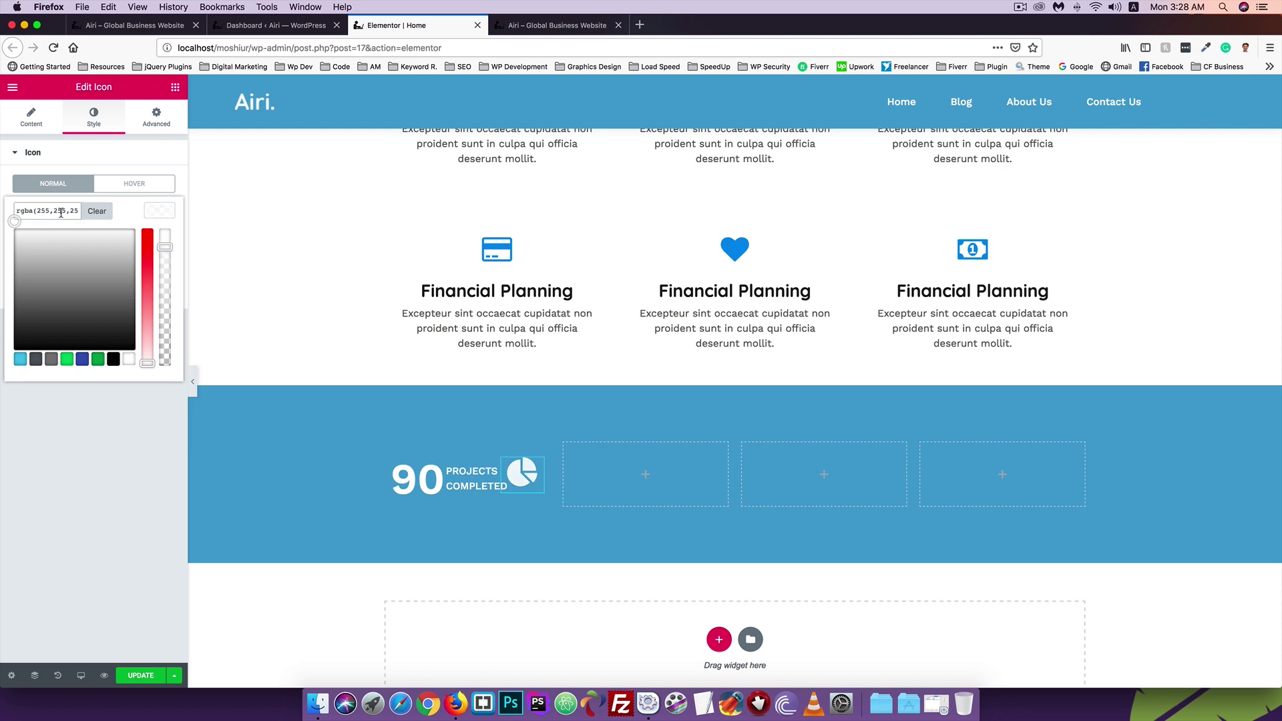
key(Right)
key(Right)
key(Right)
key(Right)
key(Right)
key(Right)
key(Right)
key(Right)
key(Right)
key(Right)
key(Right)
key(BackSpace)
key(BackSpace)
key(BackSpace)
key(BackSpace)
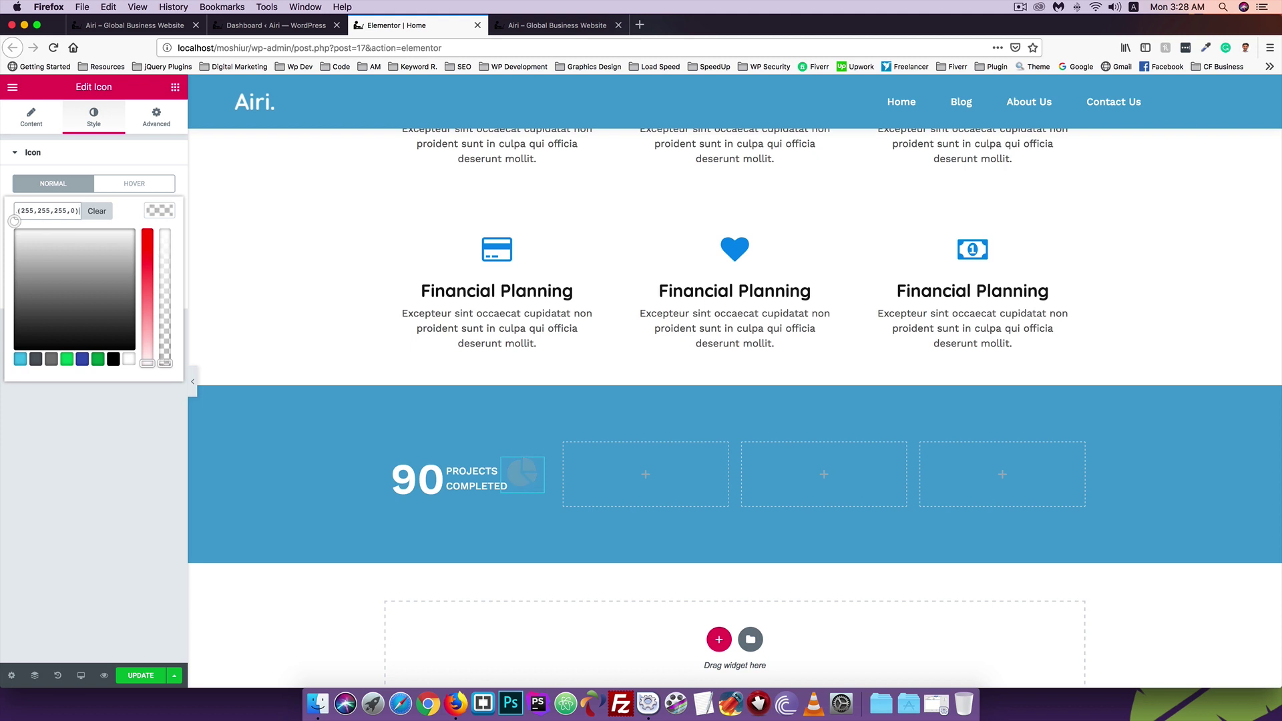
text(2)
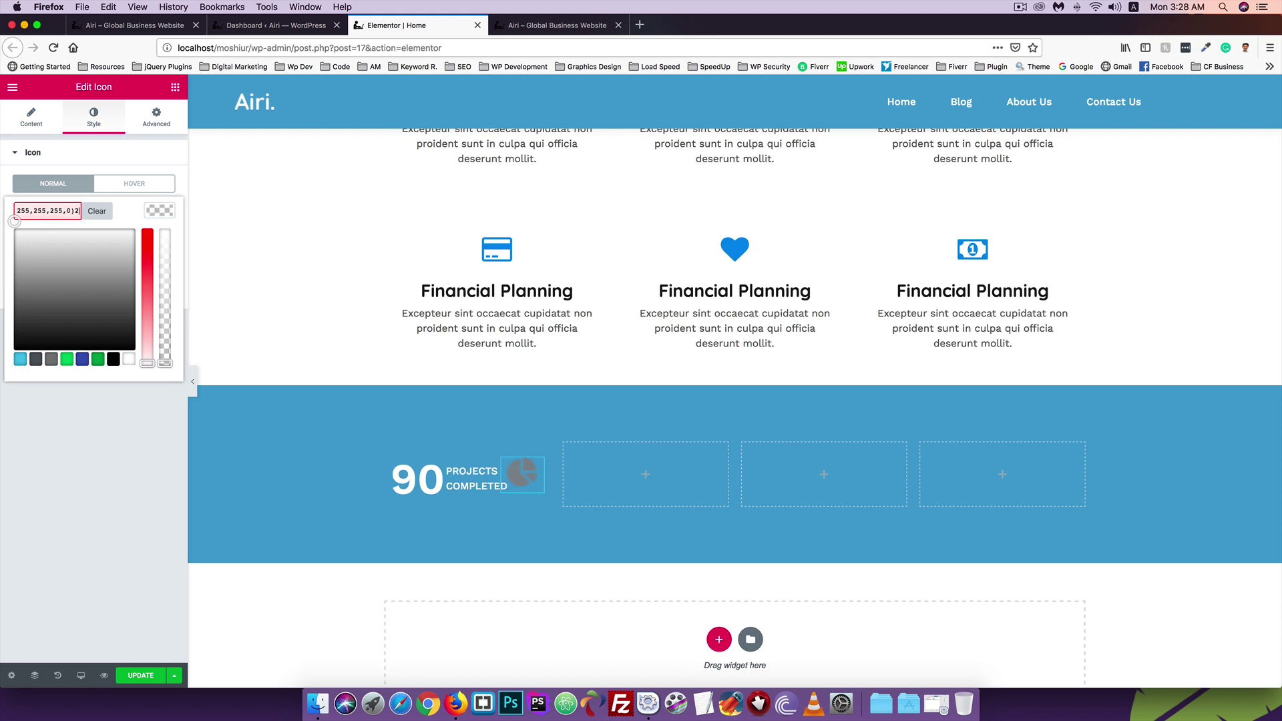
key(BackSpace)
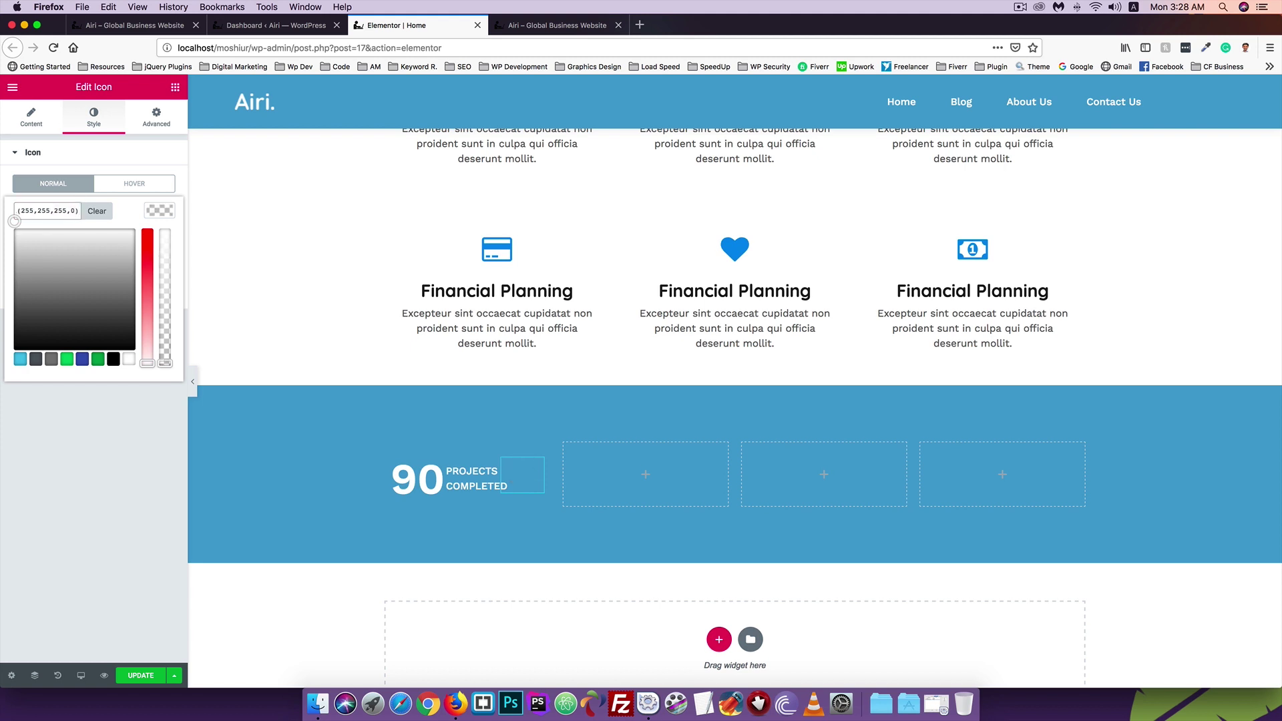
text(.2)
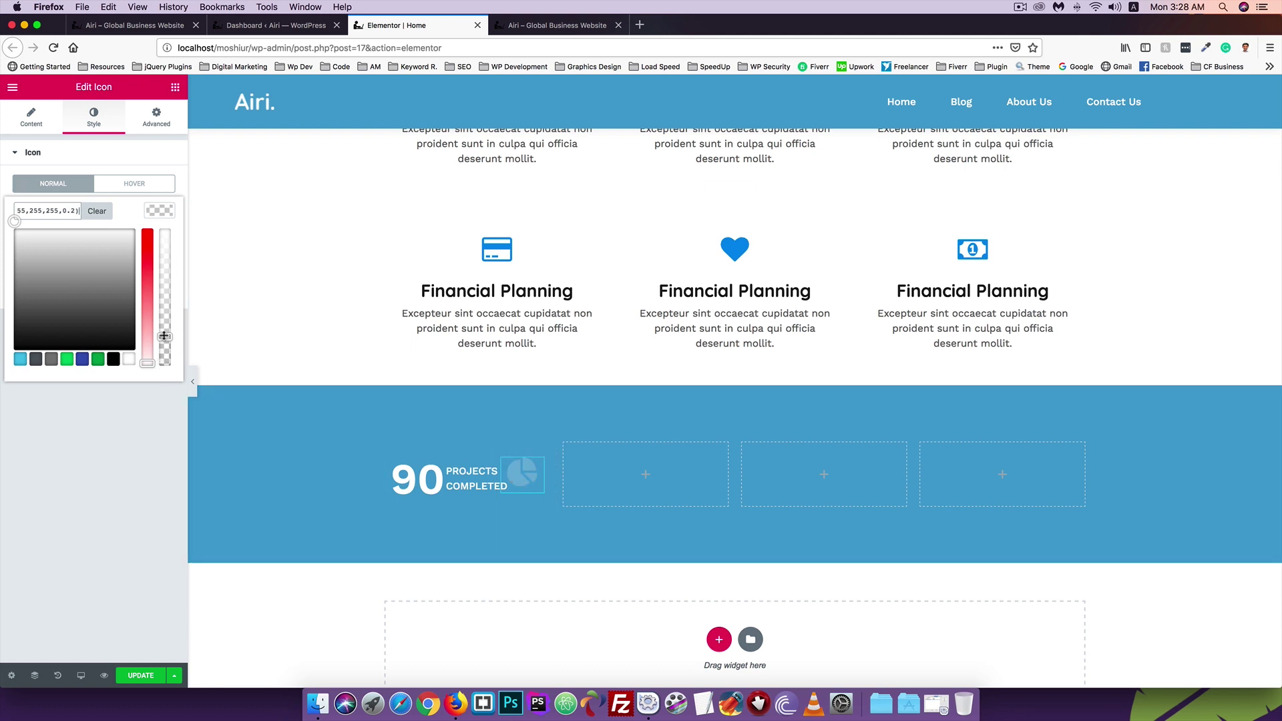
drag(164, 336, 164, 331)
click(72, 407)
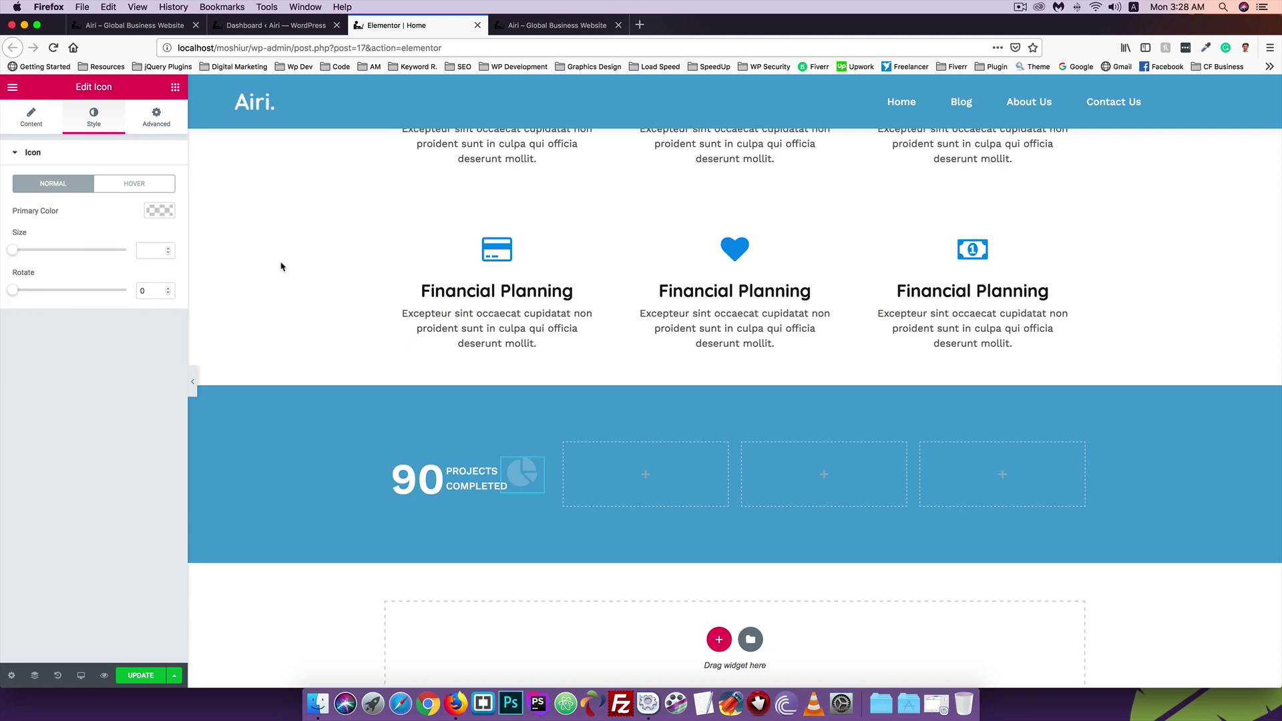
Save the page and check the translucent pie-chart icon on the reloaded front-end homepage
click(140, 676)
click(556, 25)
click(70, 47)
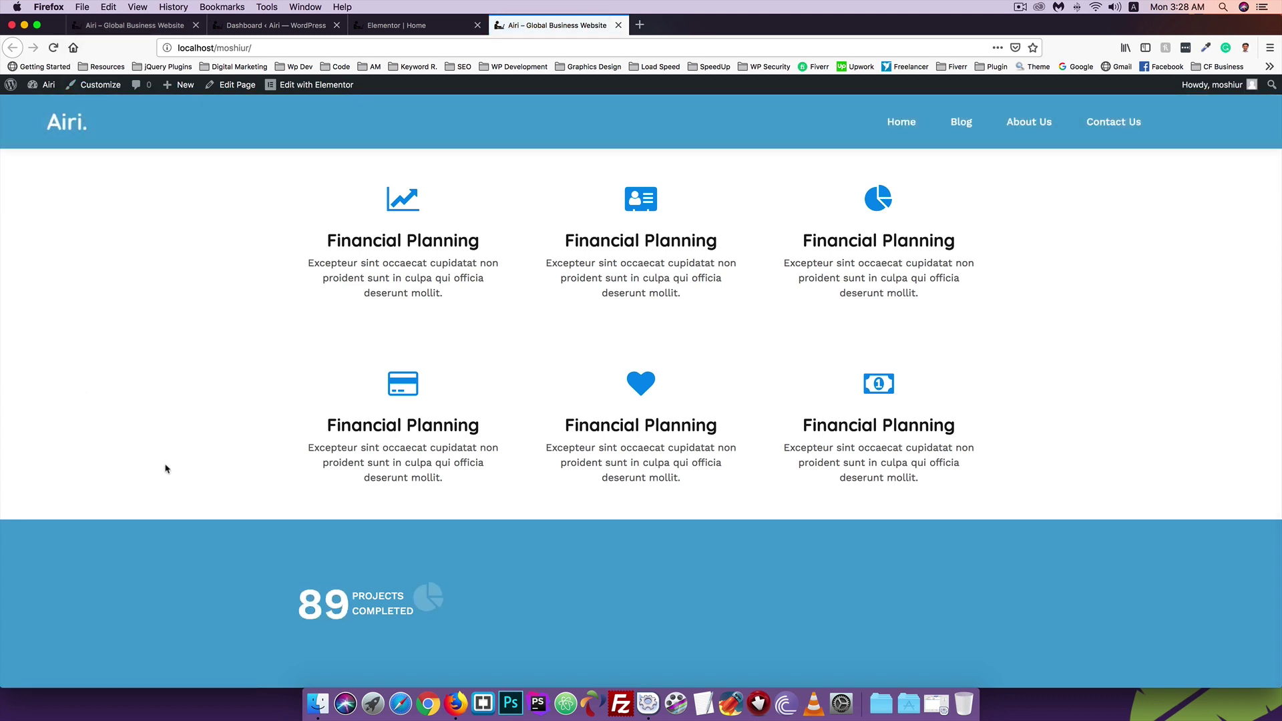
click(409, 26)
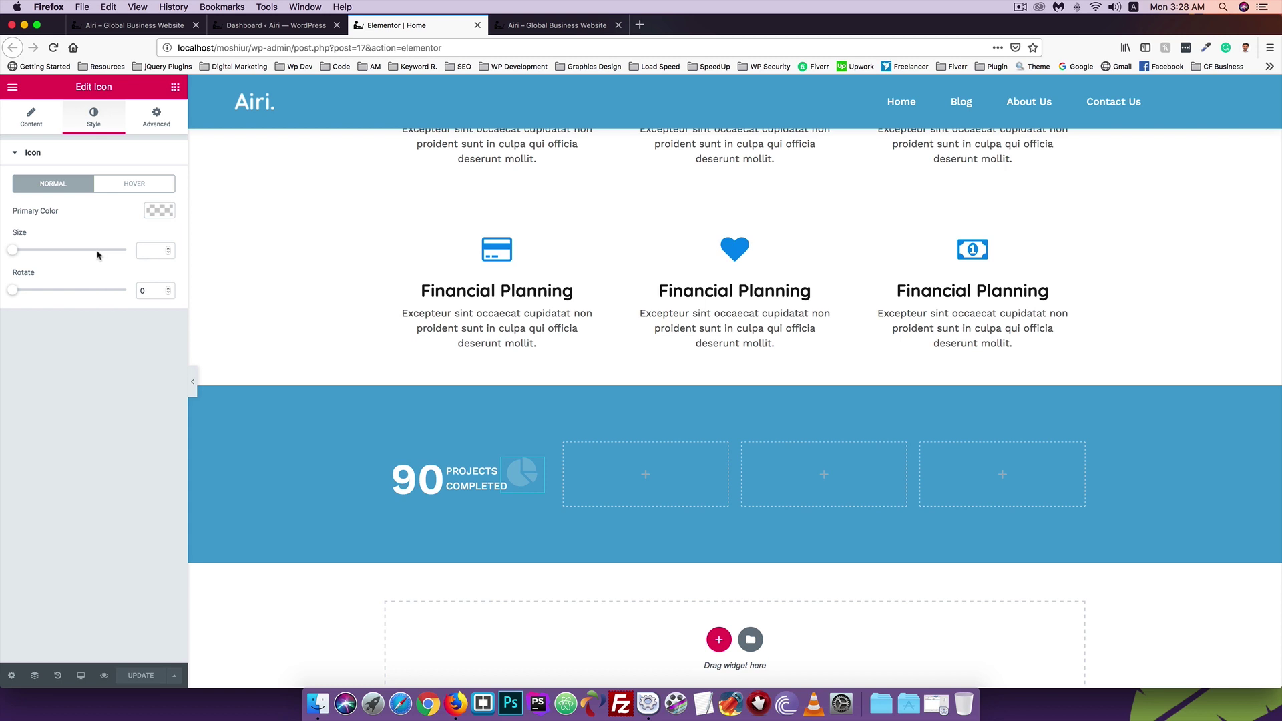
Set the pie-chart icon's size to 70 and save the page
click(149, 248)
text(7)
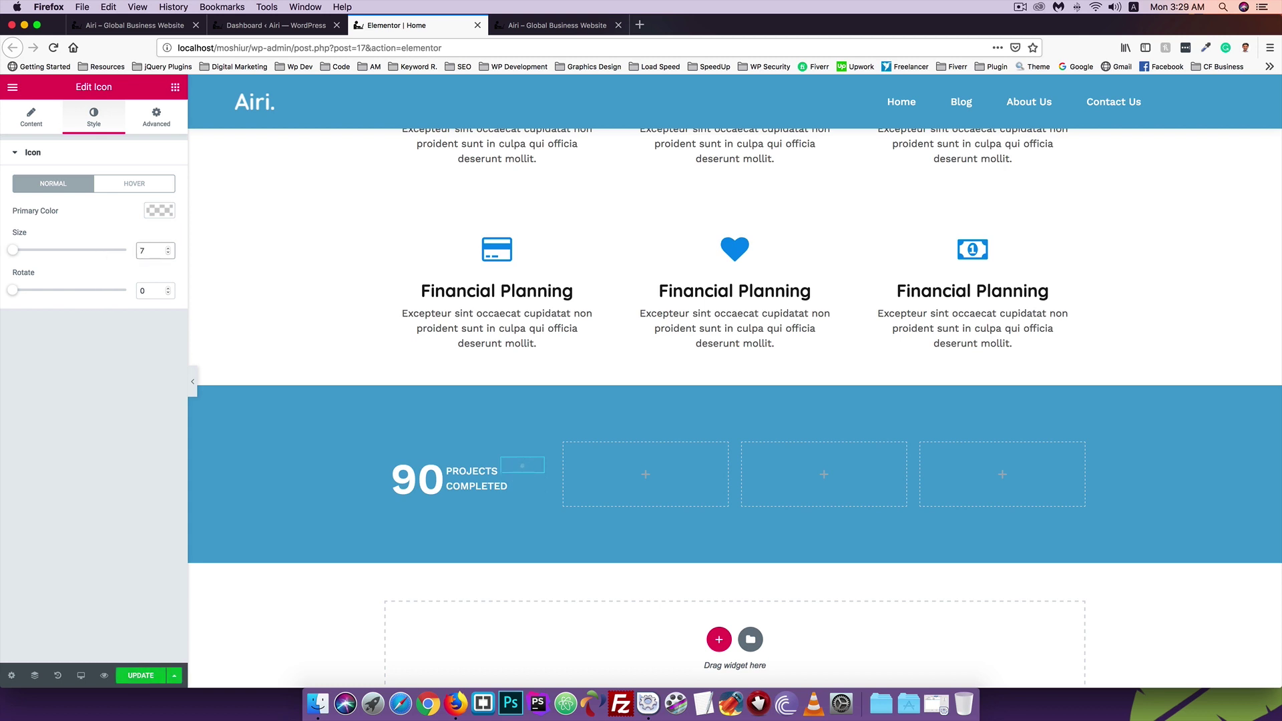
text(0)
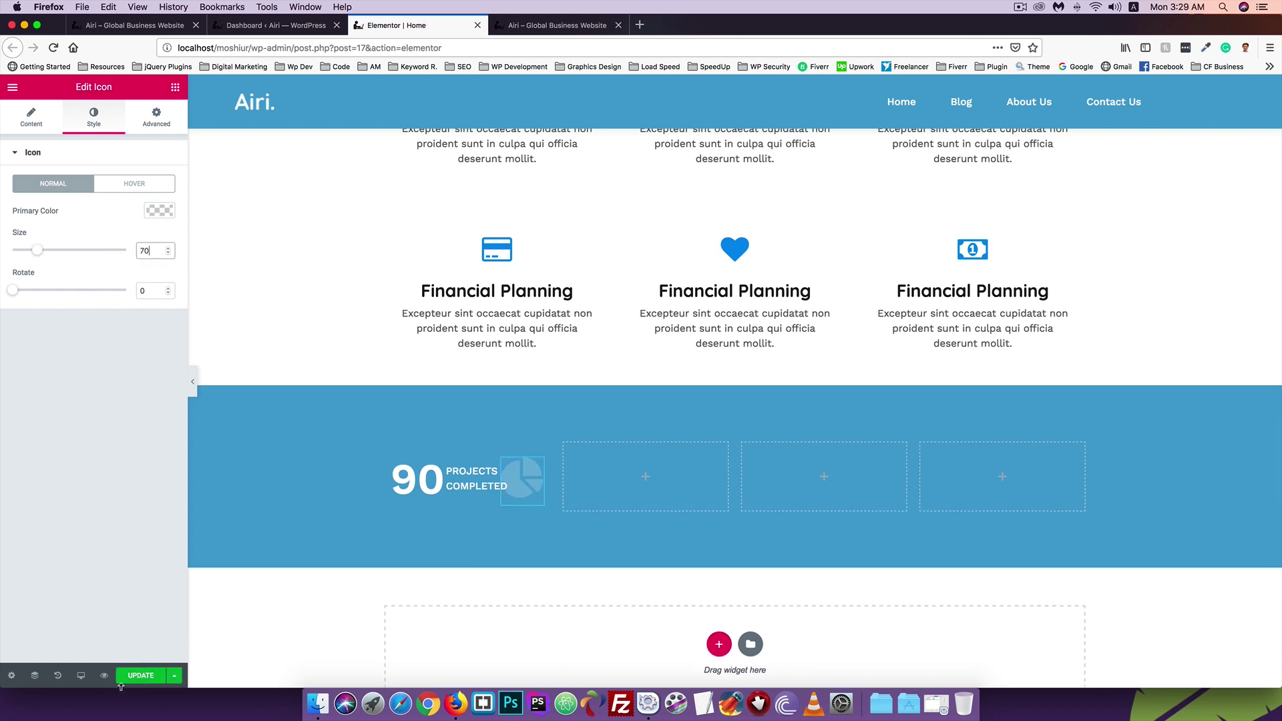
click(139, 675)
Reload the front-end homepage and compare the resized icon beside the Projects Completed label with the editor view
key(ctrl+Tab)
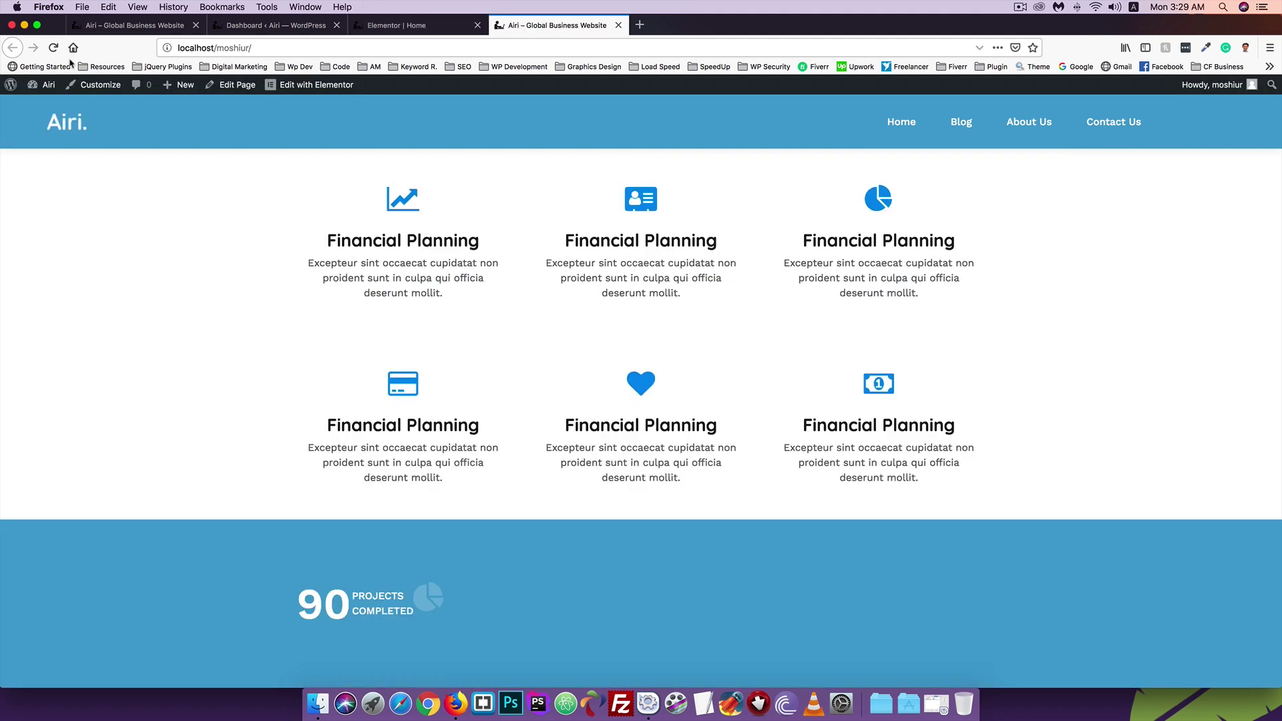
click(54, 48)
click(431, 27)
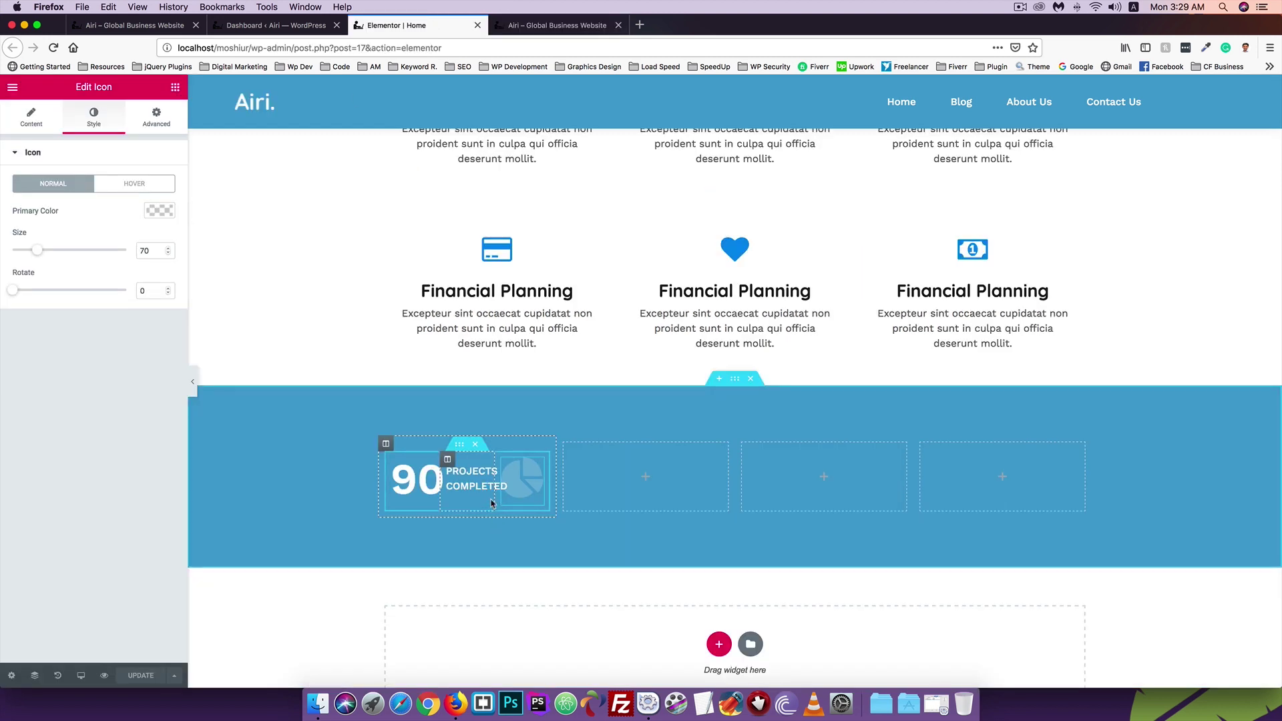
click(527, 27)
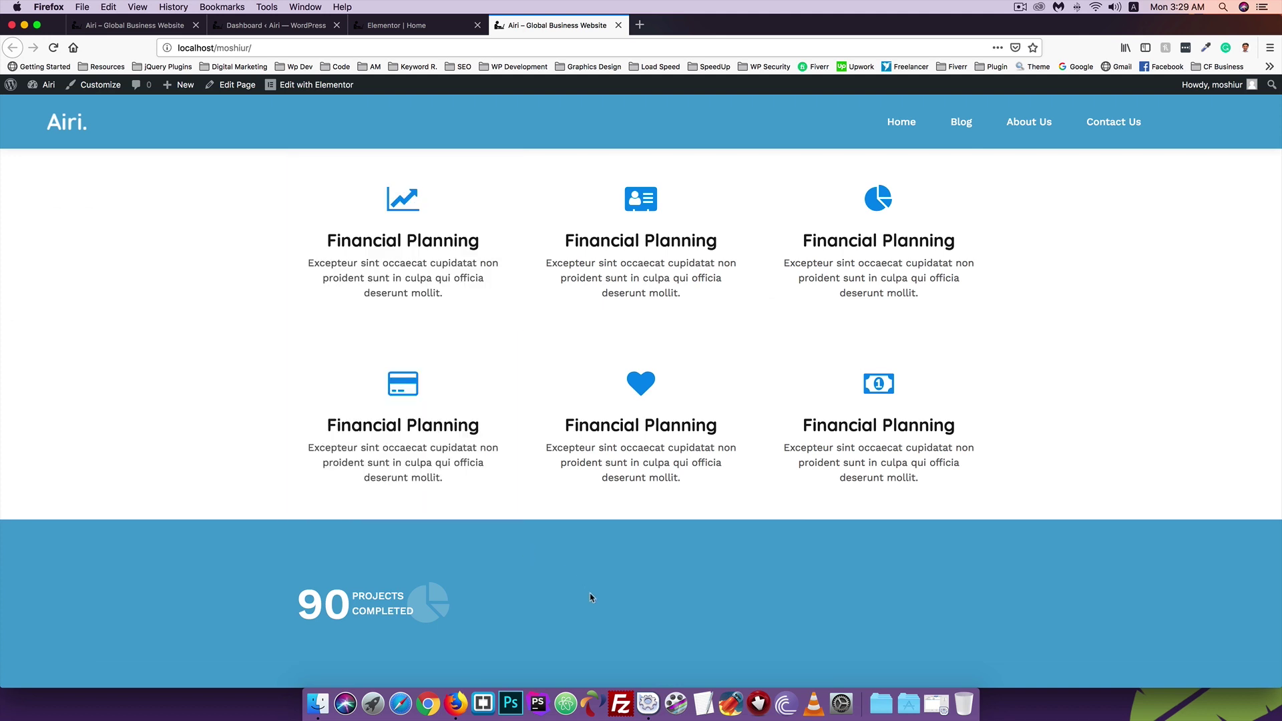
click(383, 28)
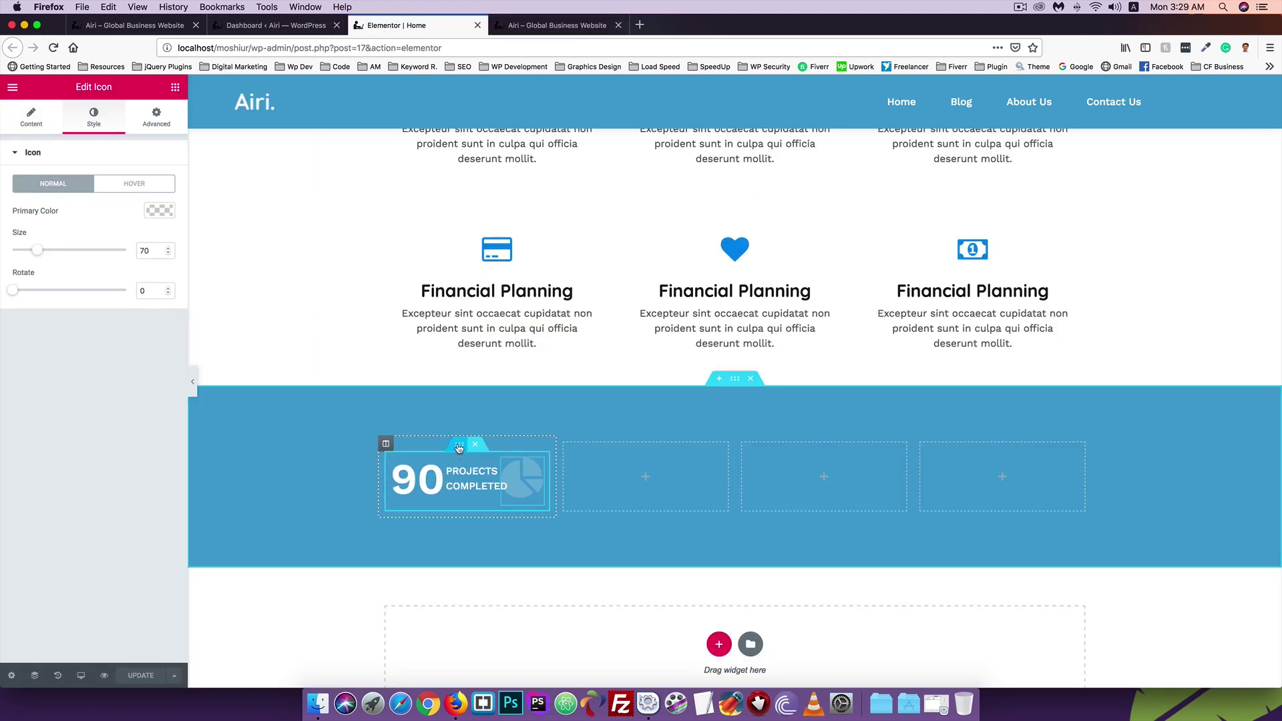
Duplicate the Projects Completed counter's inner section and move the copy into the empty second column
right_click(459, 447)
click(493, 475)
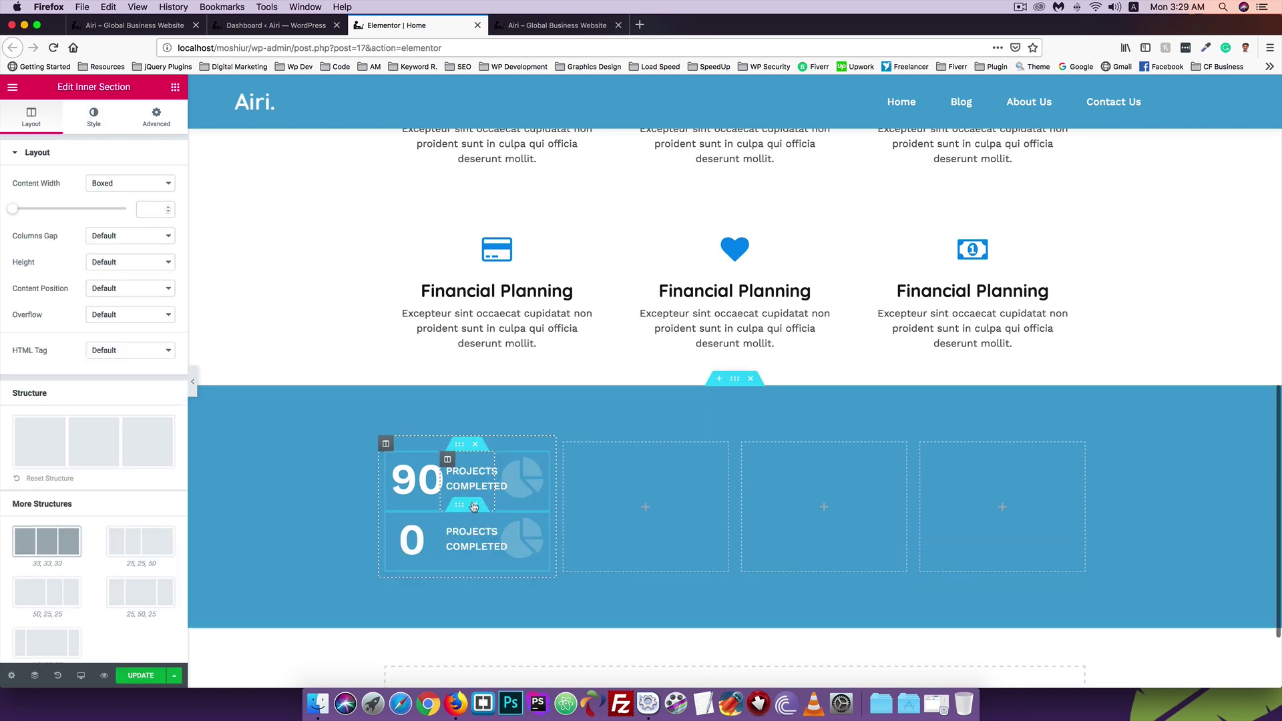
drag(446, 523, 601, 478)
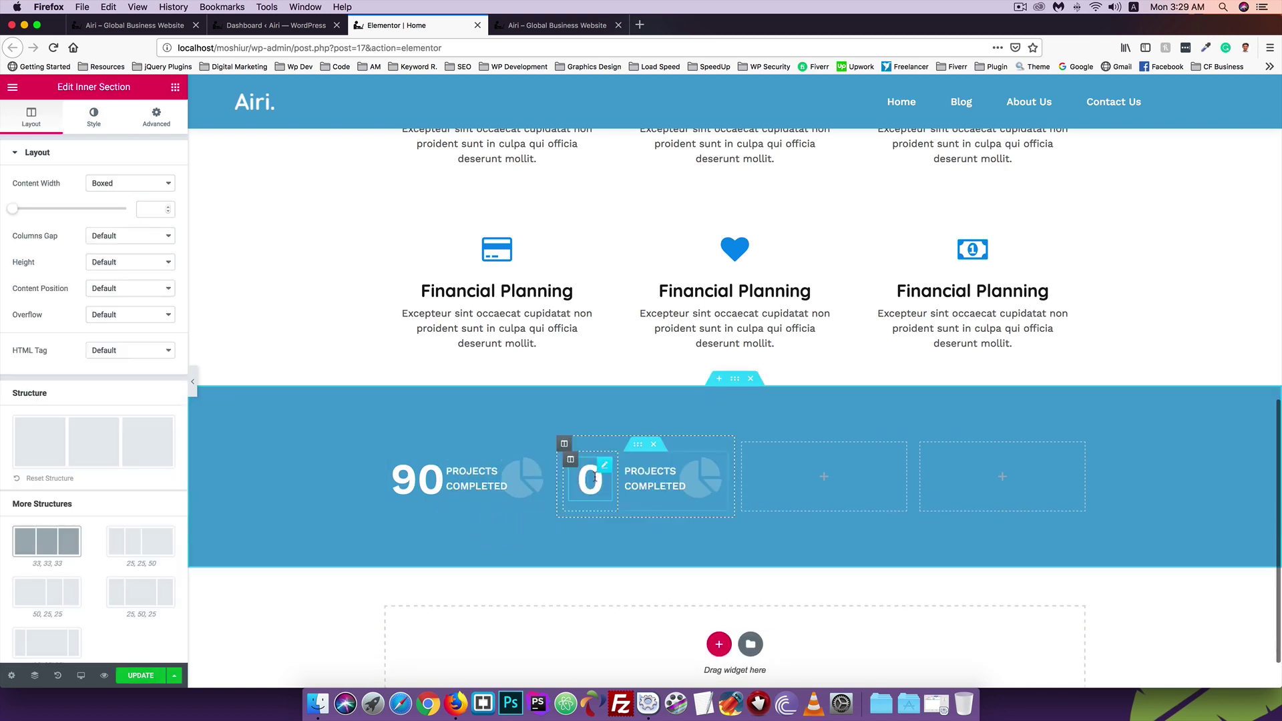
Duplicate the counter's inner section in the second column
right_click(639, 450)
click(659, 476)
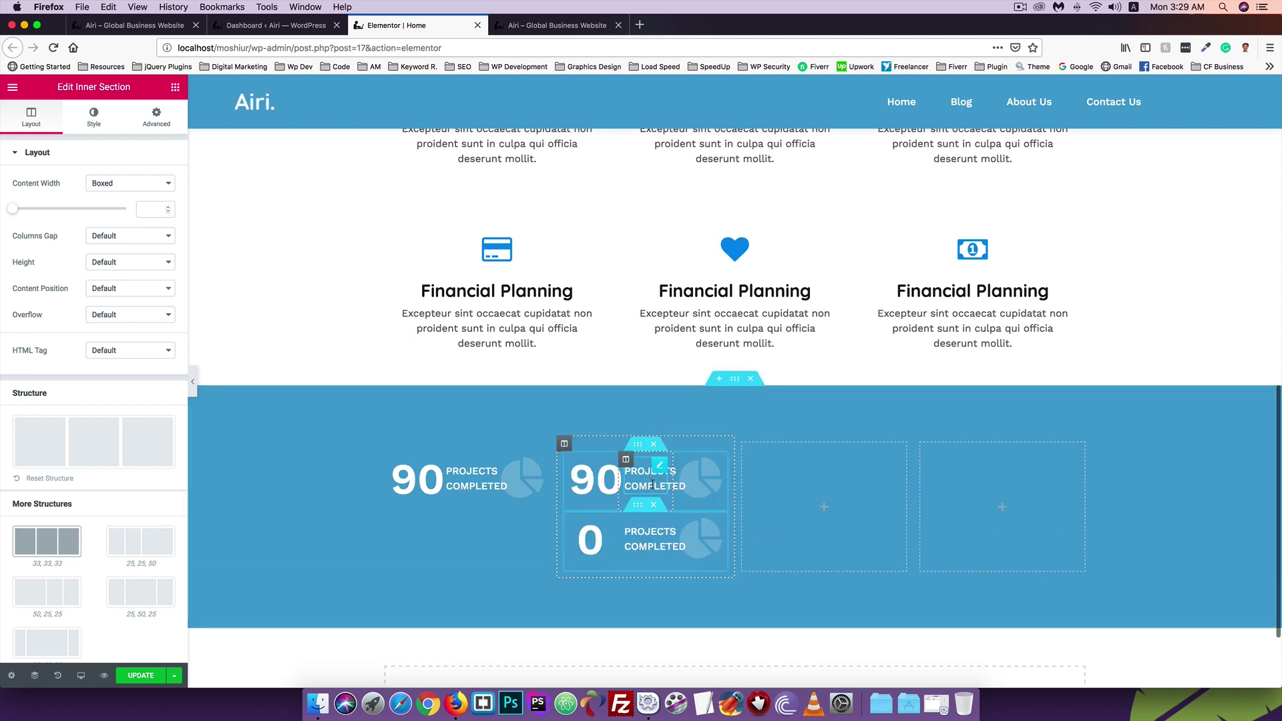